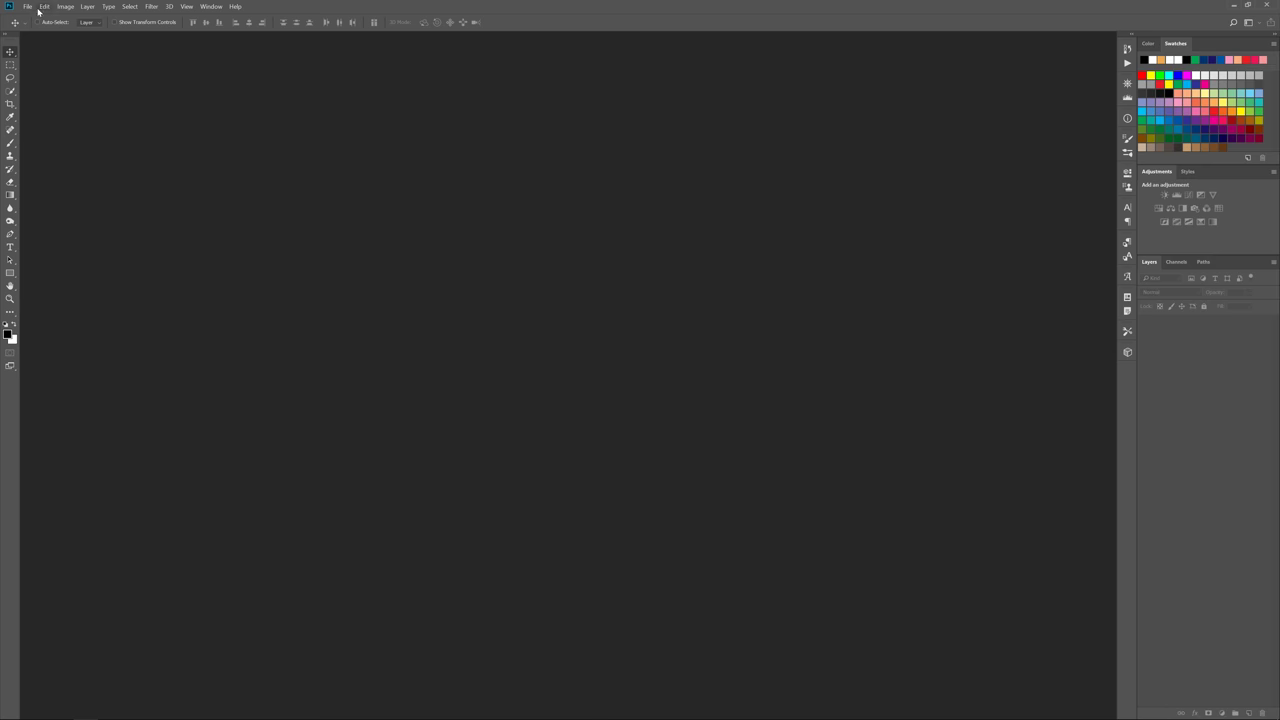
- Create a new blank canvas and open the Venice canal photo
{"action": "left_click", "coordinate": [28, 6]}
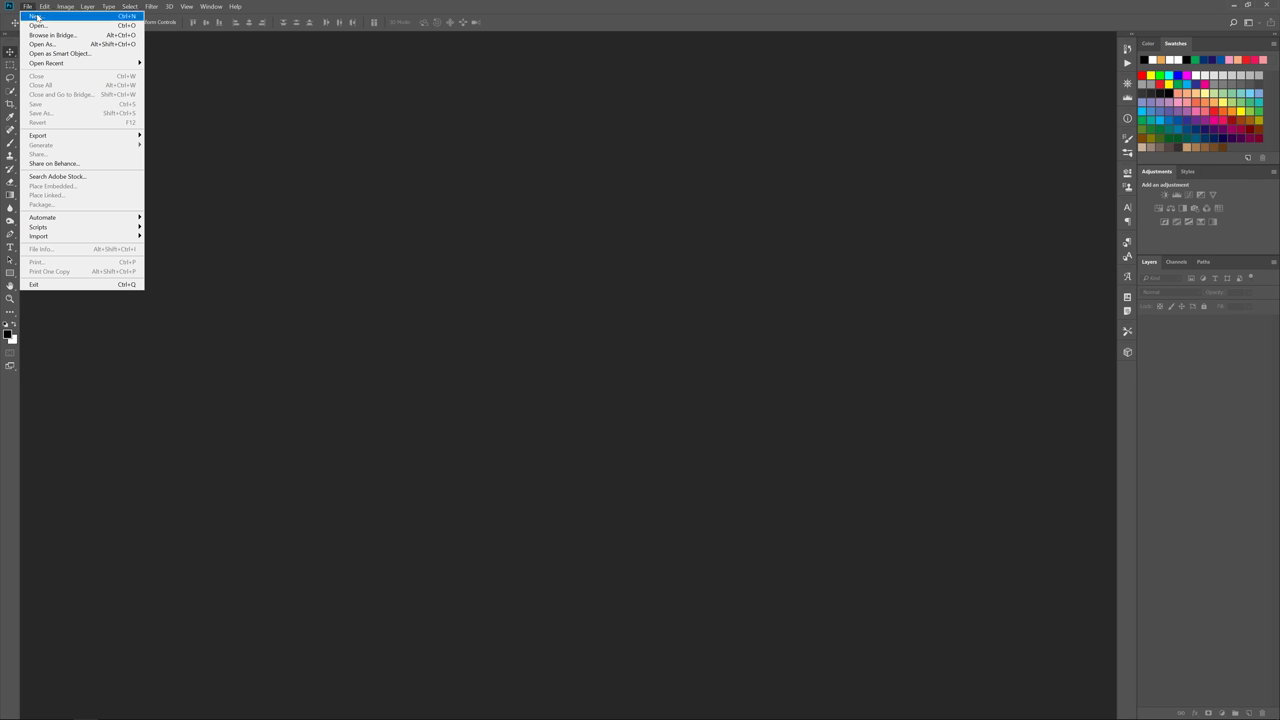
{"action": "left_click", "coordinate": [838, 512]}
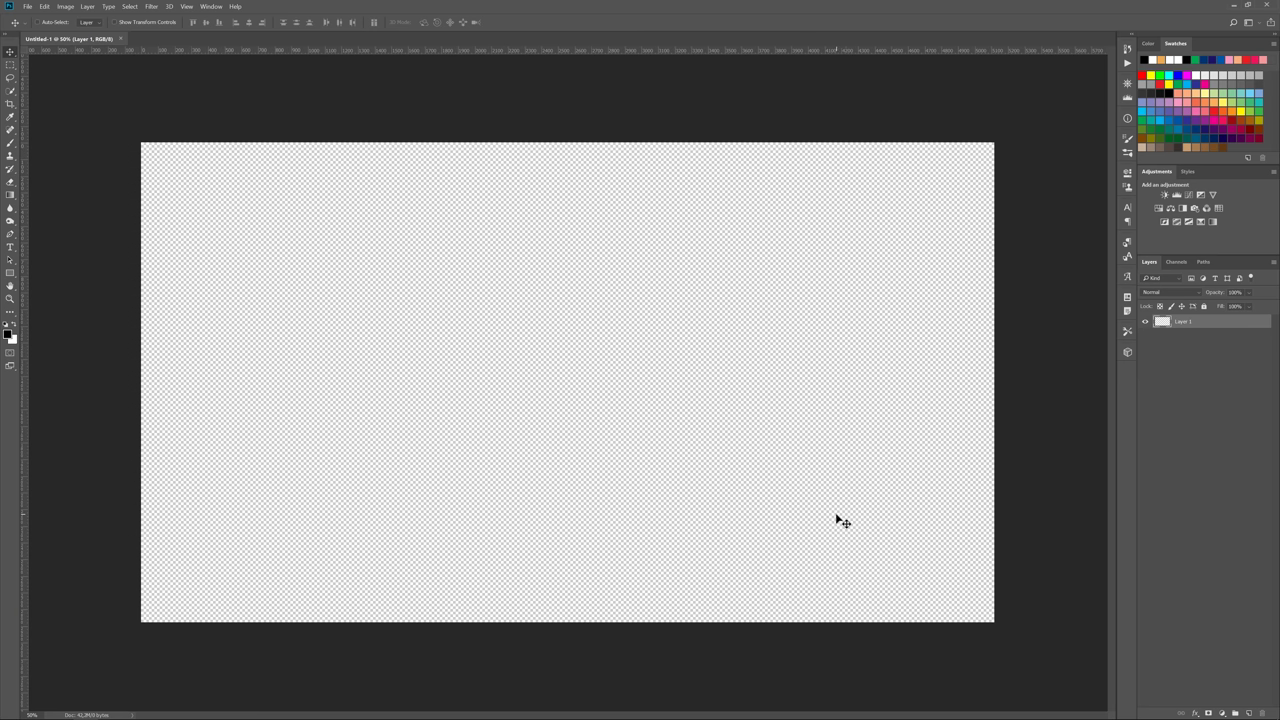
{"action": "right_click", "coordinate": [427, 43]}
{"action": "left_click", "coordinate": [462, 88]}
{"action": "double_click", "coordinate": [460, 112]}
- Drag the Venice photo into the new canvas and scale it to fill the canvas
{"action": "left_click_drag", "start_coordinate": [574, 452], "coordinate": [582, 392]}
{"action": "key", "text": "ctrl+minus"}
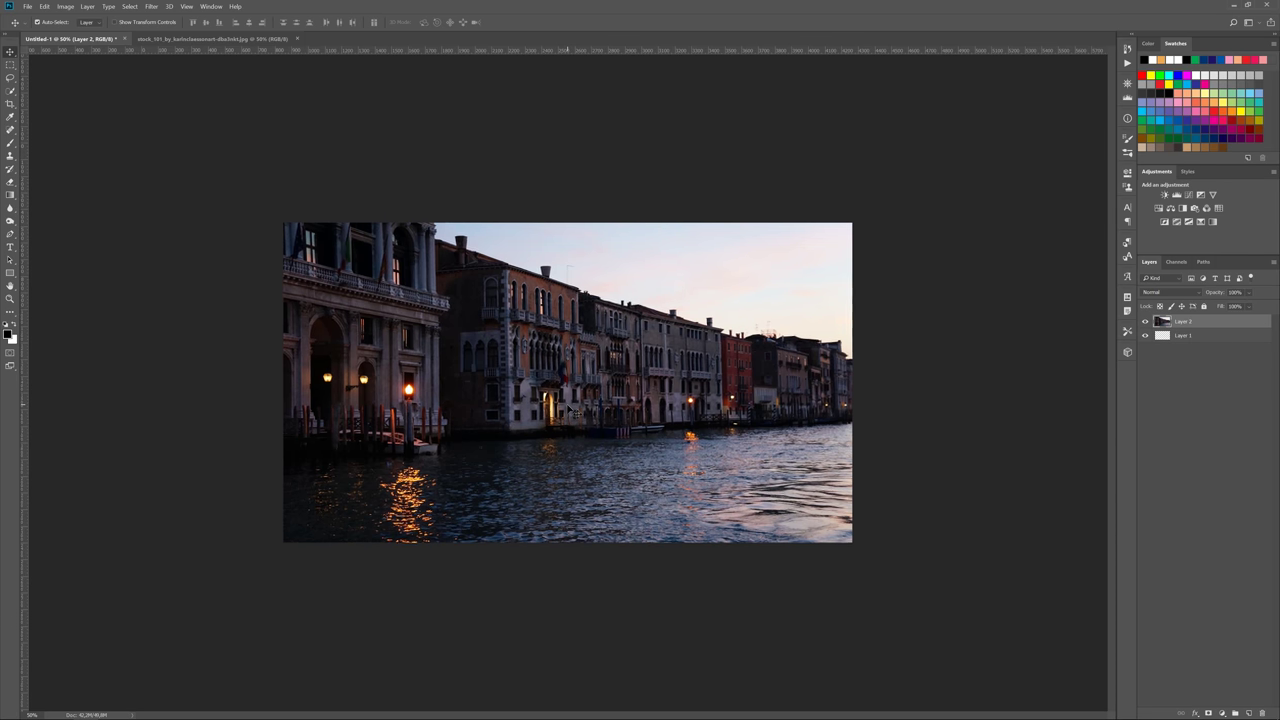
{"action": "key", "text": "ctrl+minus"}
{"action": "key", "text": "ctrl+t"}
{"action": "left_click_drag", "start_coordinate": [568, 533], "coordinate": [568, 502]}
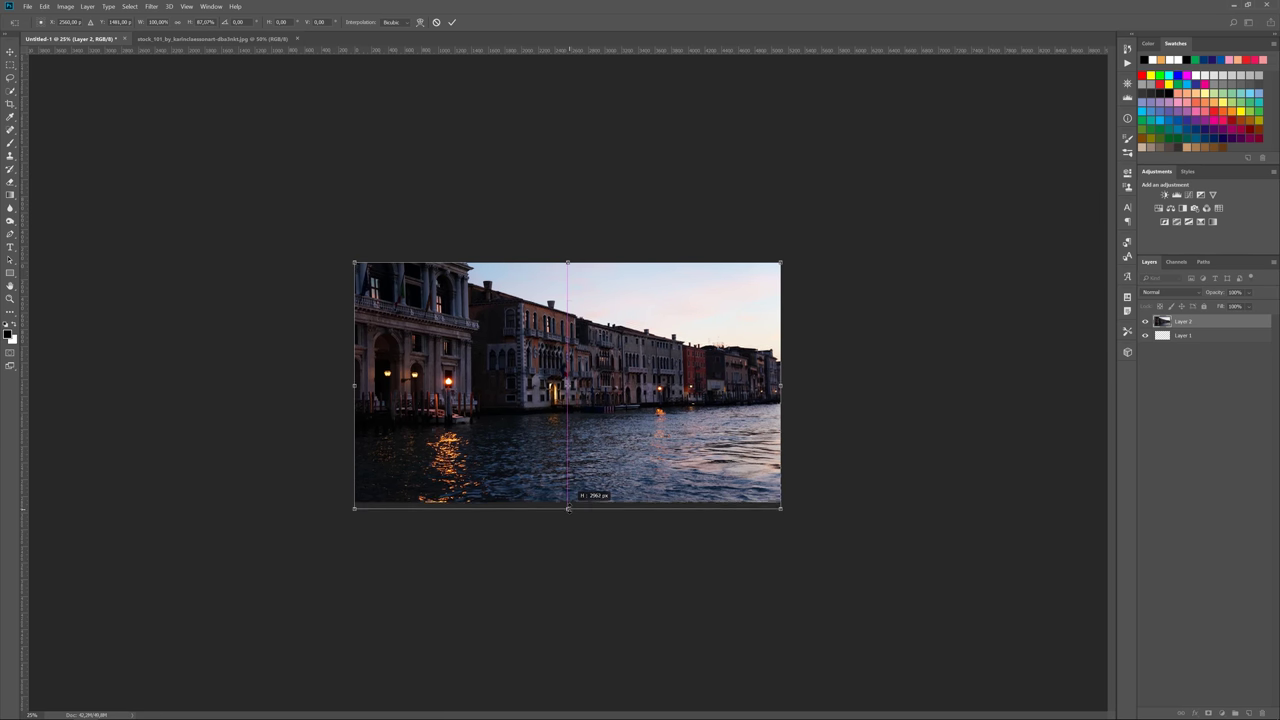
{"action": "left_click_drag", "start_coordinate": [781, 502], "coordinate": [785, 513]}
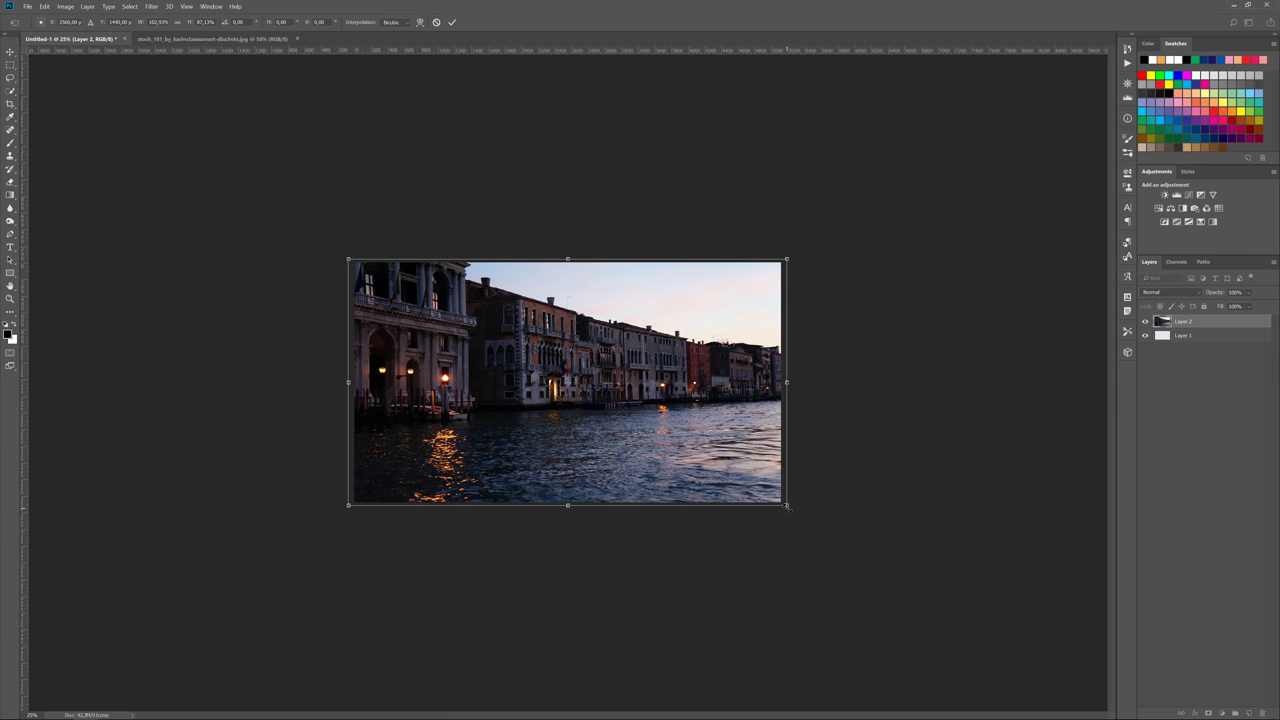
{"action": "key", "text": "Return"}
{"action": "key", "text": "ctrl+0"}
- Merge the photo with the empty layer and name the result 'buildings'
{"action": "key", "text": "ctrl+e"}
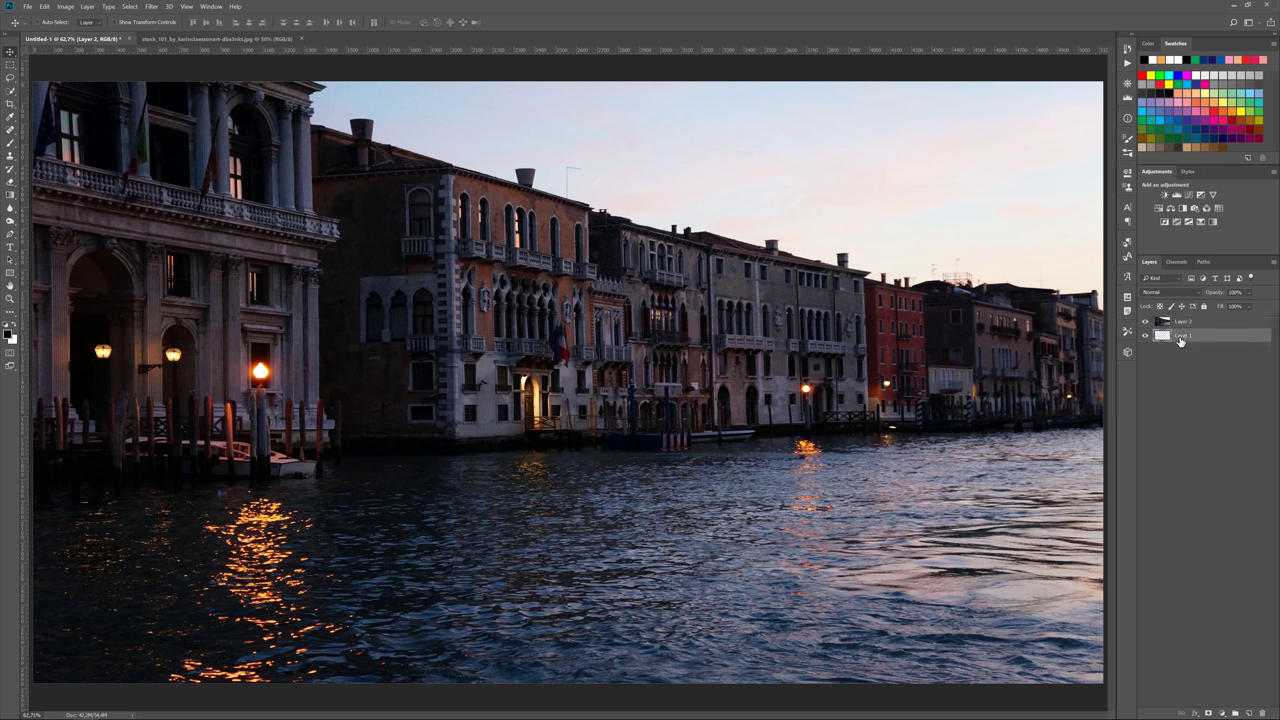
{"action": "double_click", "coordinate": [1184, 321]}
{"action": "type", "text": "bg"}
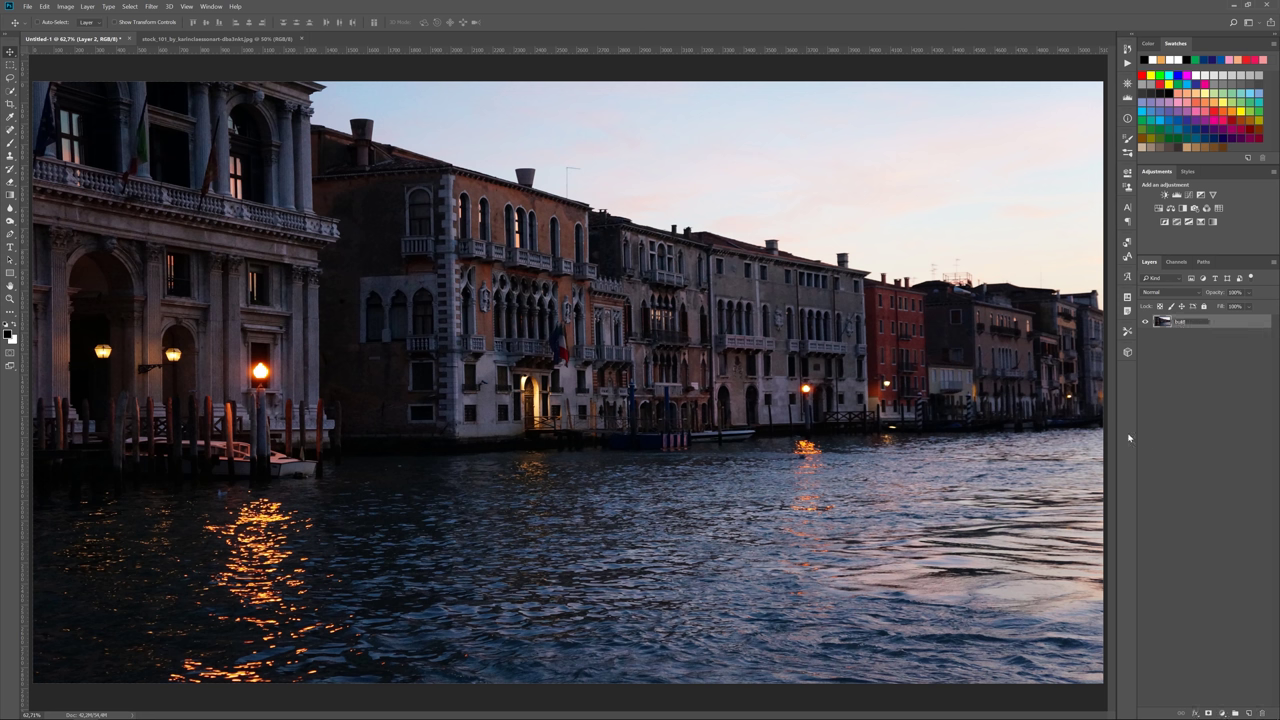
{"action": "type", "text": "dings"}
{"action": "key", "text": "Return"}
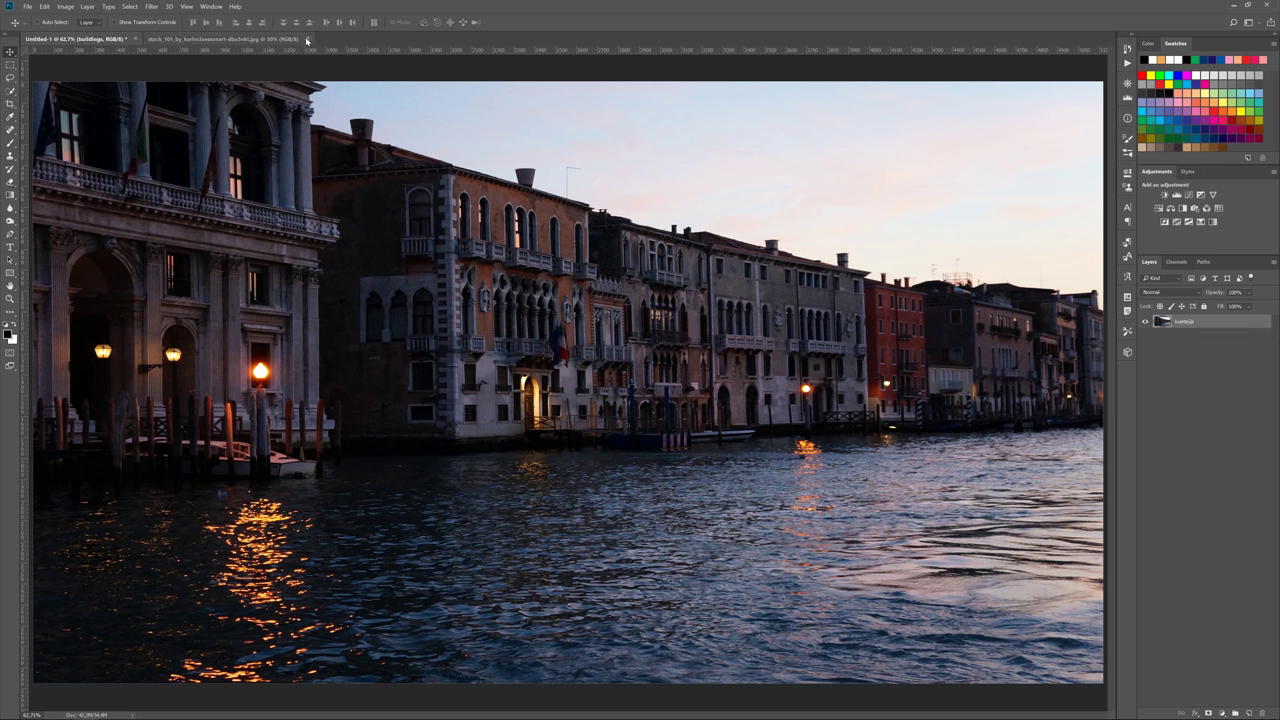
- Close the original Venice photo document and start opening another image
{"action": "left_click", "coordinate": [307, 40]}
{"action": "right_click", "coordinate": [307, 40]}
{"action": "left_click", "coordinate": [340, 60]}
- Bring the stone path image into the scene as a Smart Object layer named 'path'
{"action": "double_click", "coordinate": [570, 110]}
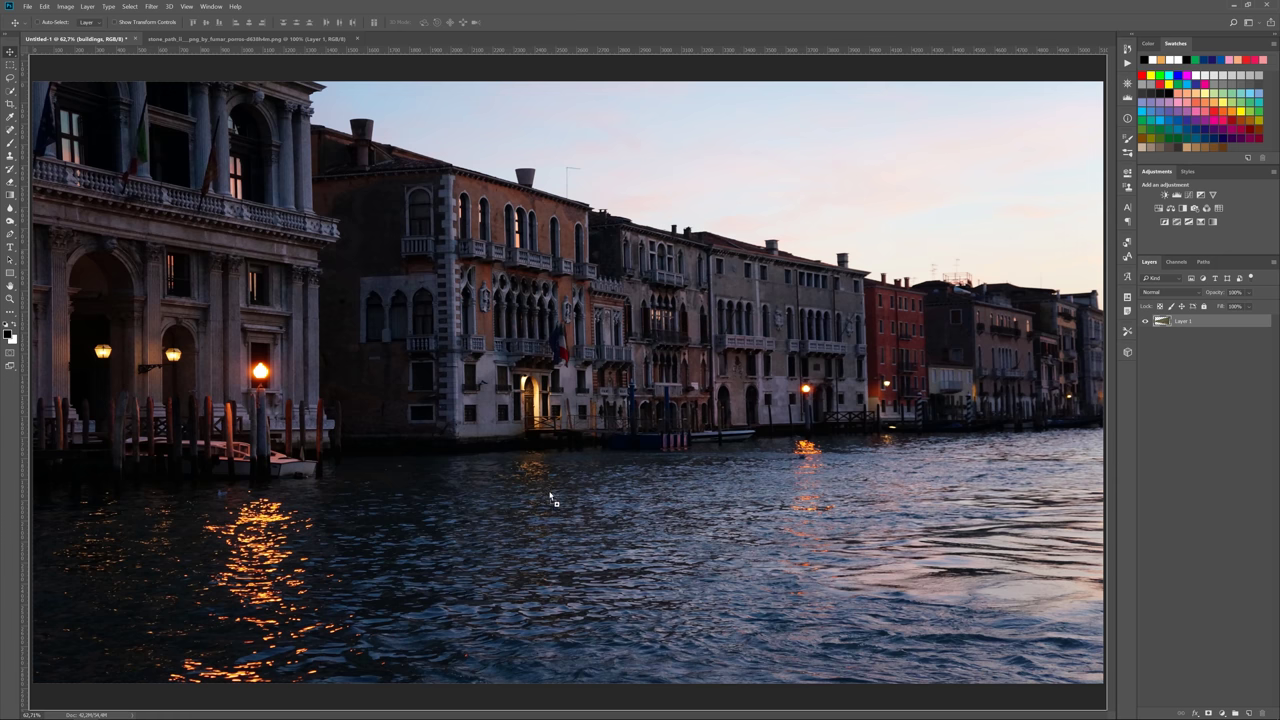
{"action": "left_click_drag", "start_coordinate": [573, 267], "coordinate": [554, 500]}
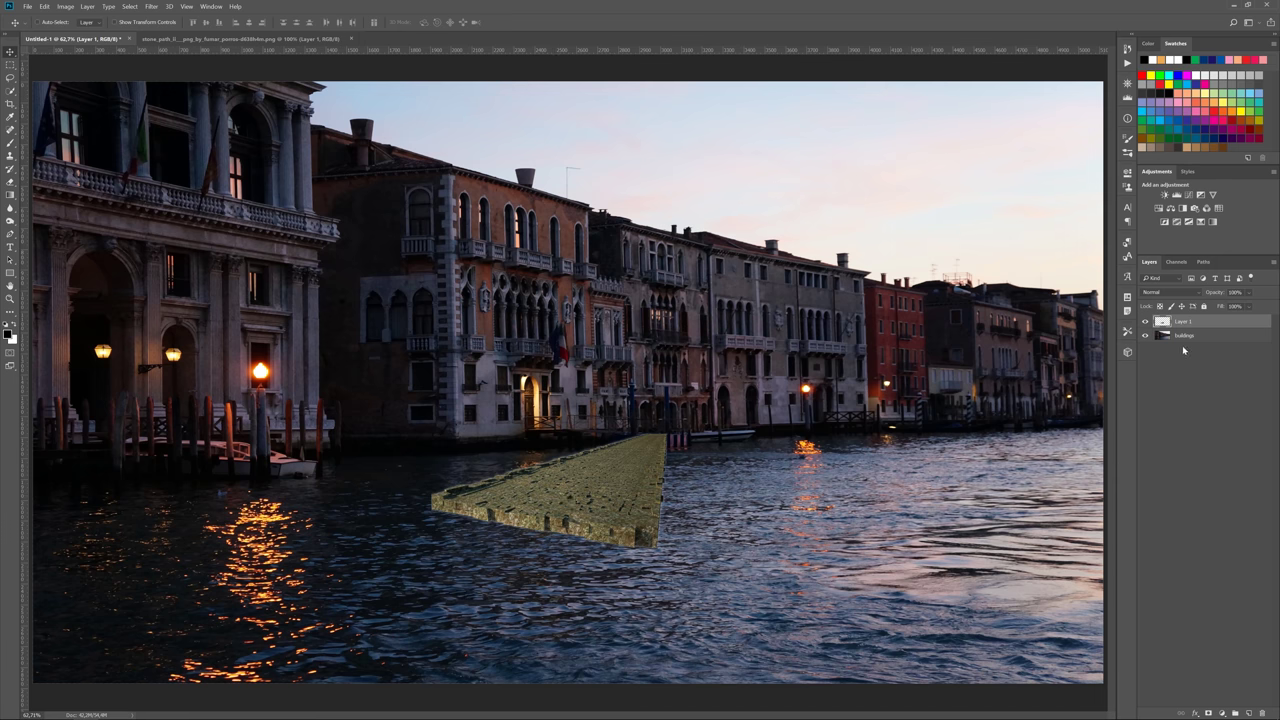
{"action": "double_click", "coordinate": [1183, 321]}
{"action": "type", "text": "path"}
{"action": "key", "text": "Return"}
{"action": "left_click_drag", "start_coordinate": [624, 503], "coordinate": [643, 534]}
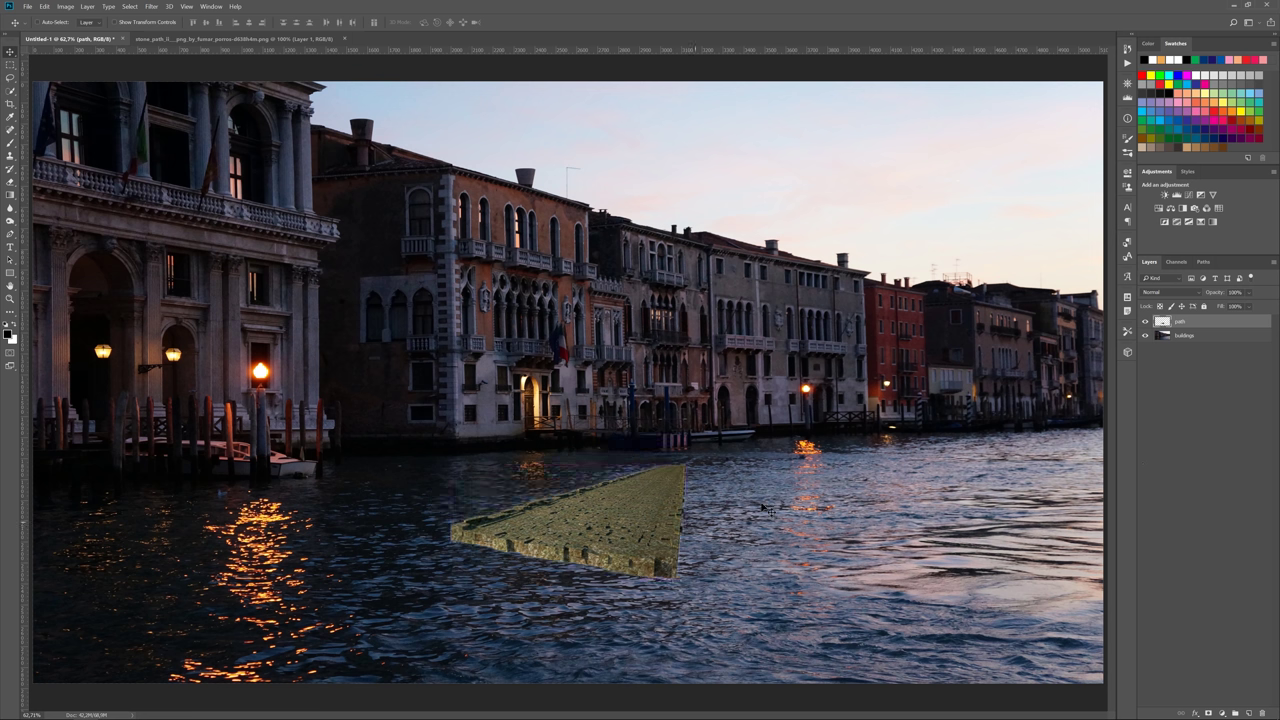
{"action": "right_click", "coordinate": [1205, 326]}
{"action": "left_click", "coordinate": [1169, 425]}
- Enlarge and position the path into a cobbled quay along the bottom right
{"action": "key", "text": "ctrl+t"}
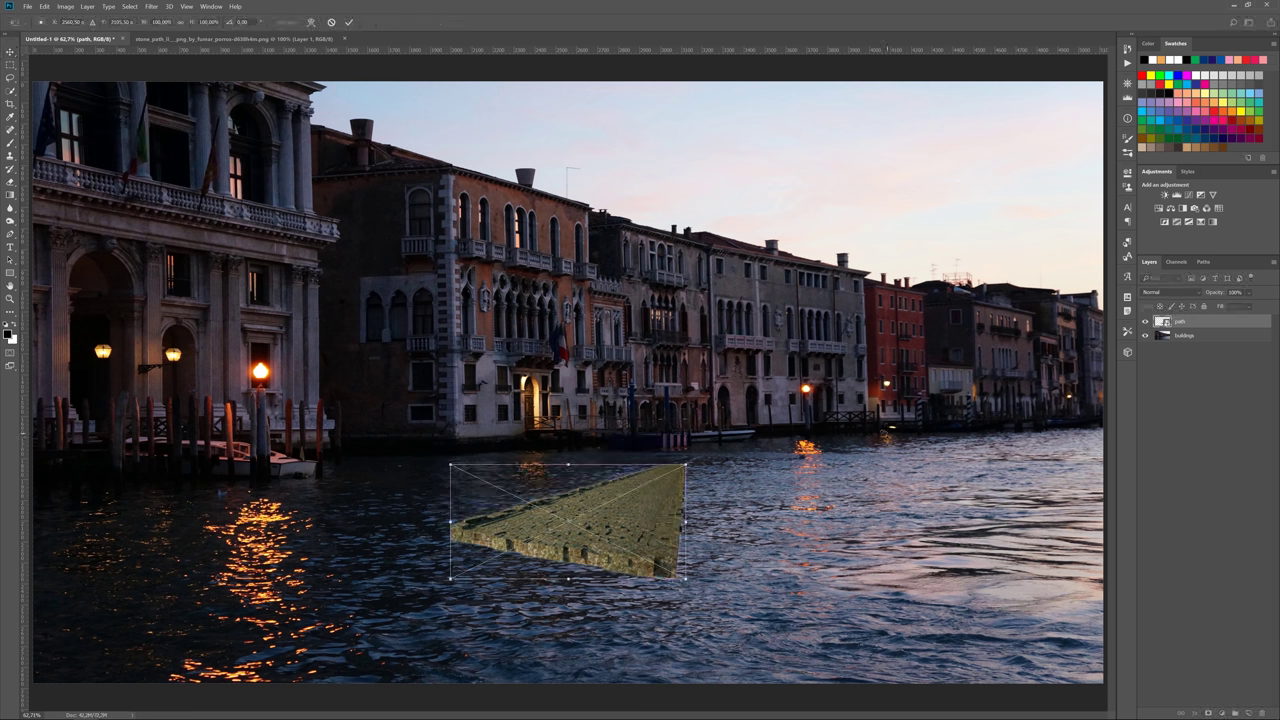
{"action": "mouse_move", "coordinate": [687, 463]}
{"action": "left_mouse_down"}
{"action": "mouse_move", "coordinate": [945, 397]}
{"action": "mouse_move", "coordinate": [994, 371]}
{"action": "left_mouse_up"}
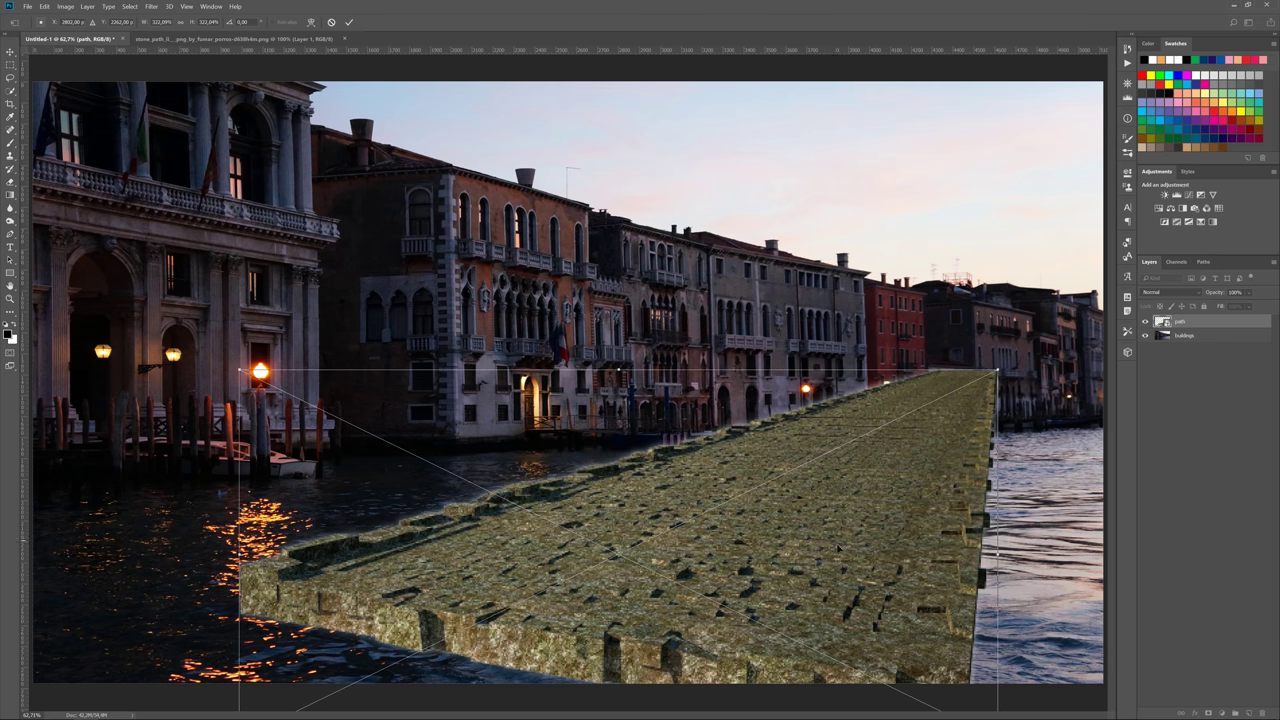
{"action": "left_click_drag", "start_coordinate": [829, 561], "coordinate": [781, 674]}
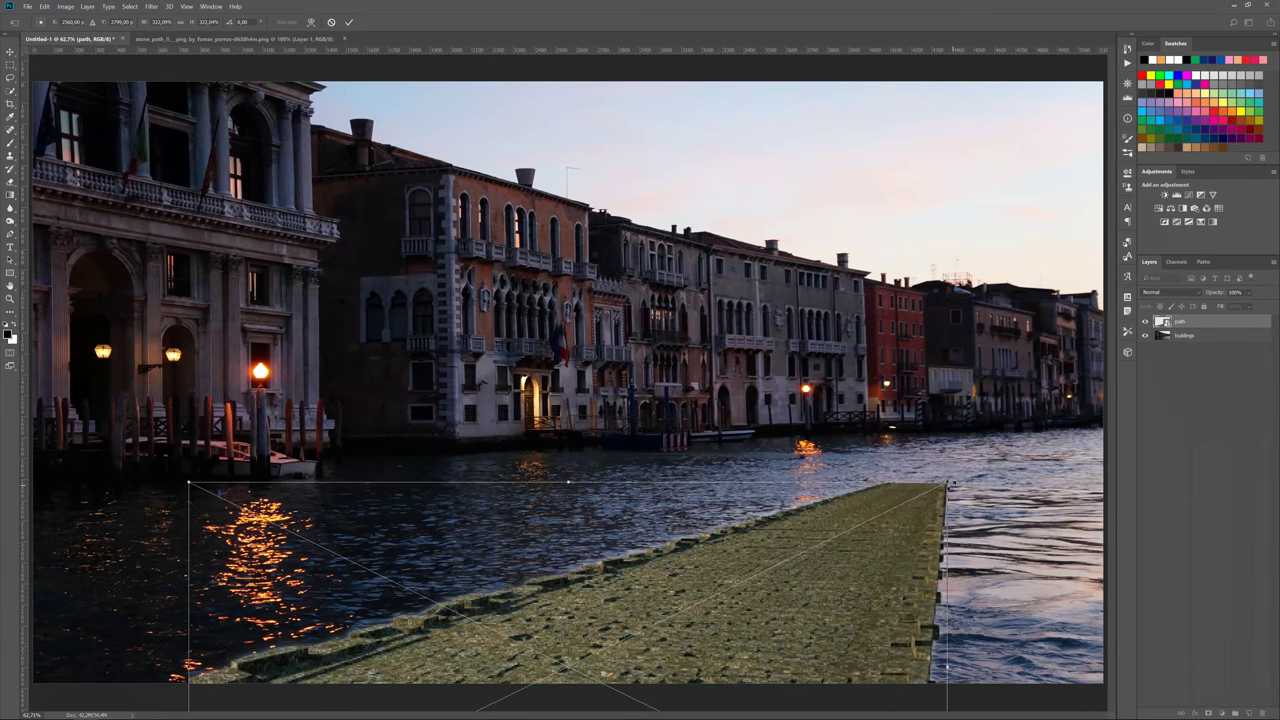
{"action": "mouse_move", "coordinate": [948, 484]}
{"action": "left_mouse_down"}
{"action": "mouse_move", "coordinate": [1051, 551]}
{"action": "mouse_move", "coordinate": [1093, 555]}
{"action": "left_mouse_up"}
{"action": "key", "text": "Return"}
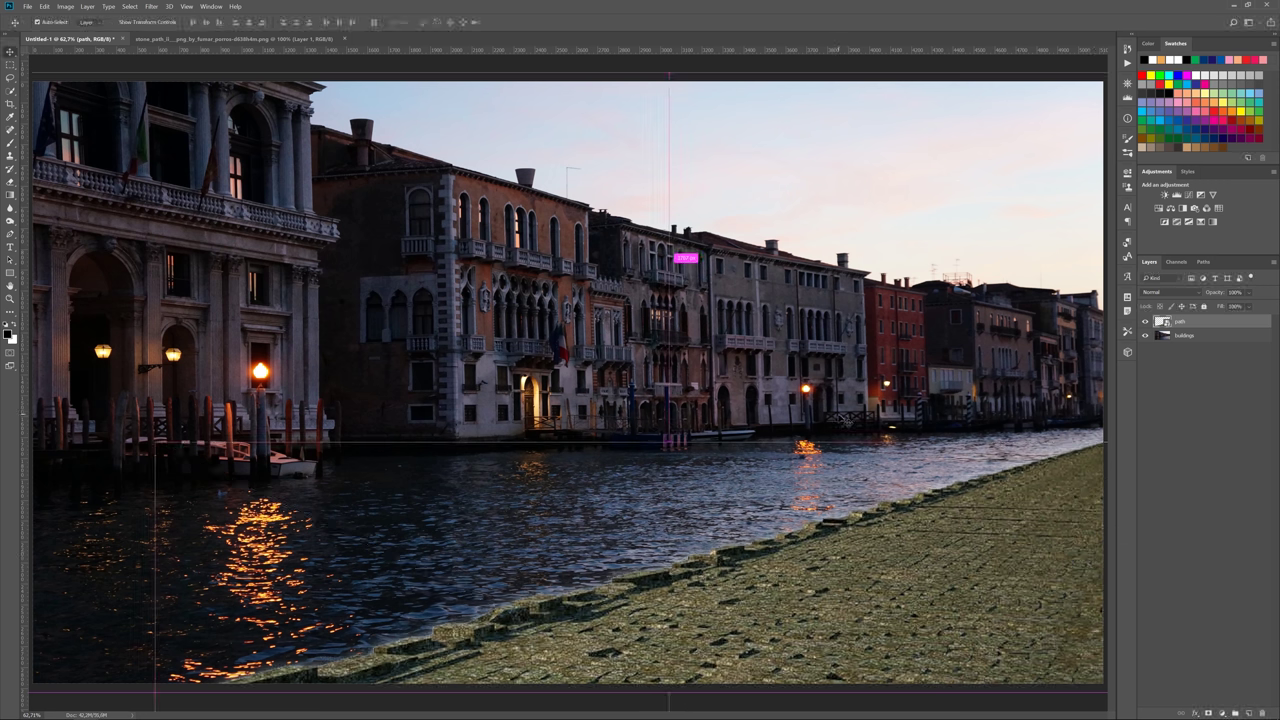
{"action": "key", "text": "ctrl+minus"}
- Add a Photo Filter adjustment using the Cooling Filter (80) preset at density 25
{"action": "left_click", "coordinate": [1193, 209]}
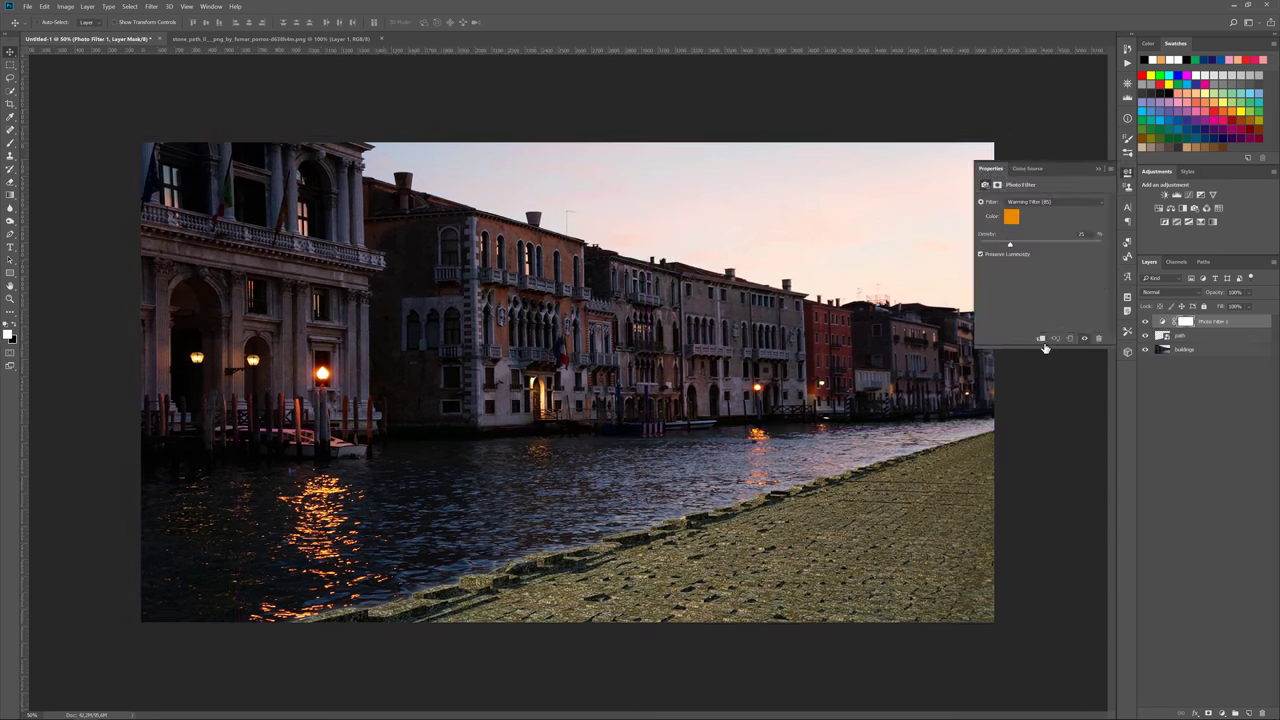
{"action": "left_click", "coordinate": [1050, 201]}
{"action": "left_click", "coordinate": [1040, 230]}
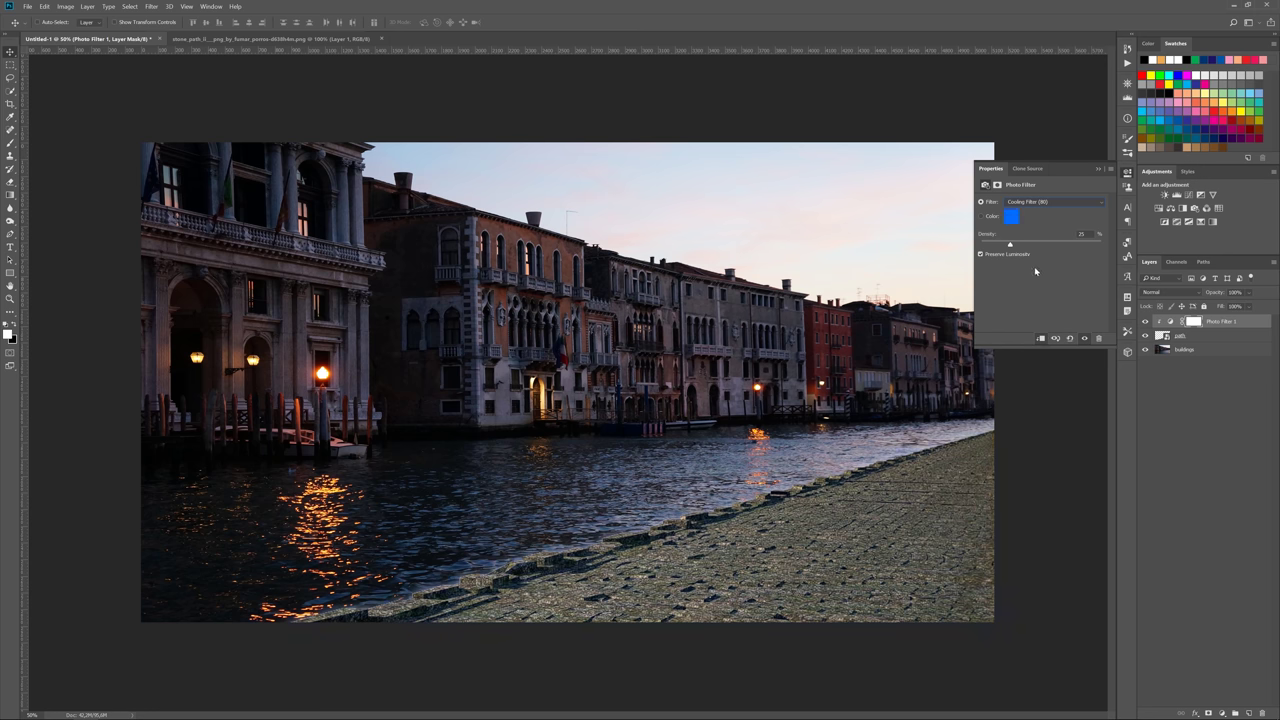
{"action": "left_click", "coordinate": [1094, 166]}
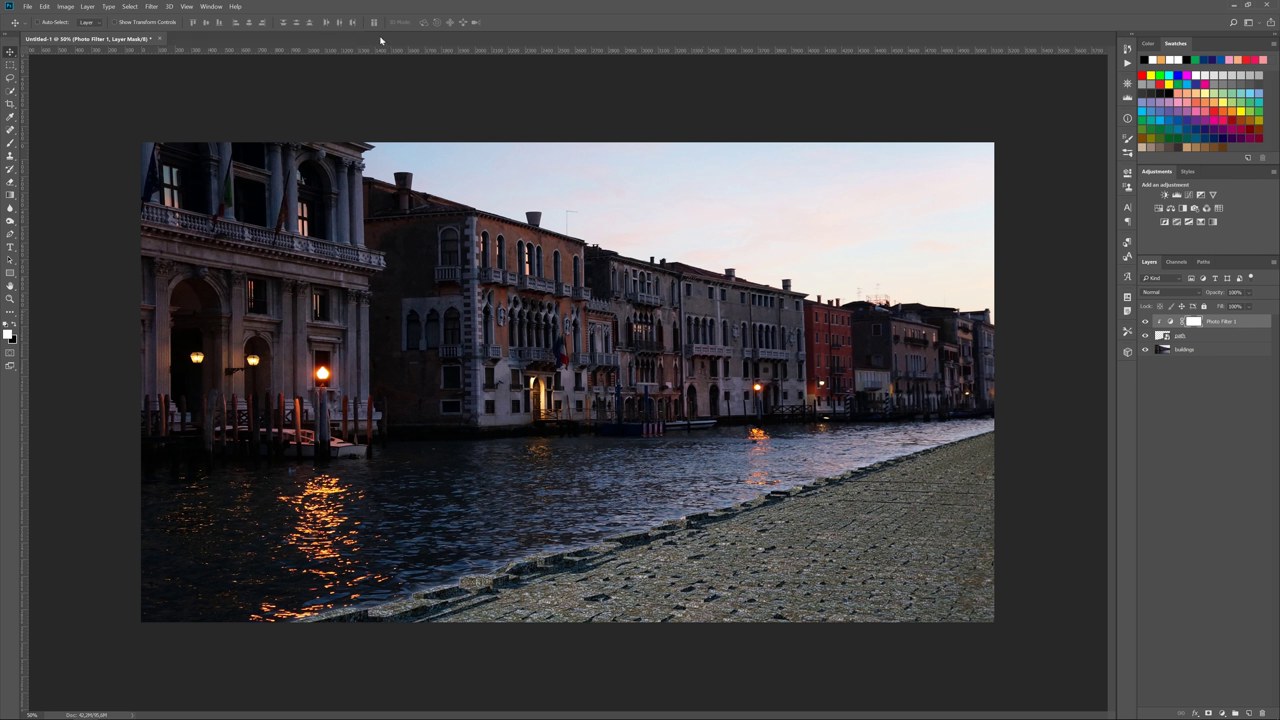
- Place the lantern pole image on the left of the quay as layer 'lantern pole'
{"action": "double_click", "coordinate": [408, 98]}
{"action": "double_click", "coordinate": [192, 95]}
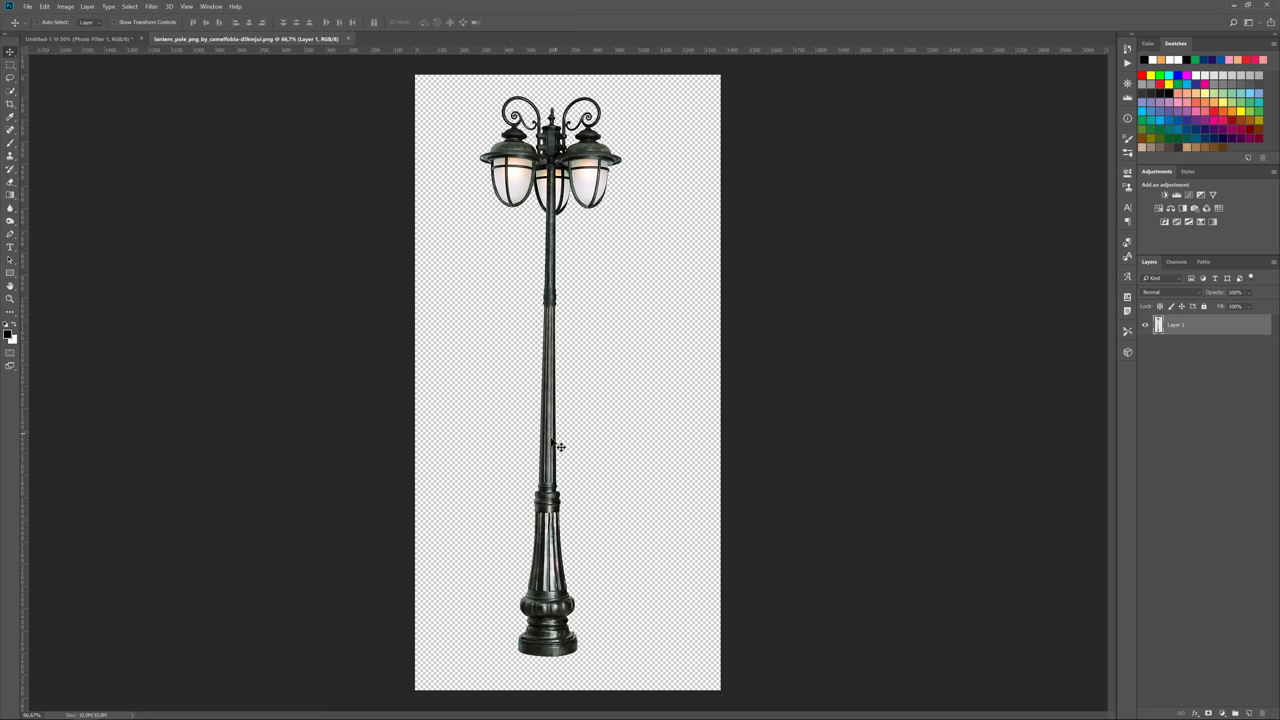
{"action": "mouse_move", "coordinate": [558, 444]}
{"action": "left_mouse_down"}
{"action": "mouse_move", "coordinate": [130, 42]}
{"action": "mouse_move", "coordinate": [475, 376]}
{"action": "left_mouse_up"}
{"action": "left_click_drag", "start_coordinate": [472, 422], "coordinate": [493, 458]}
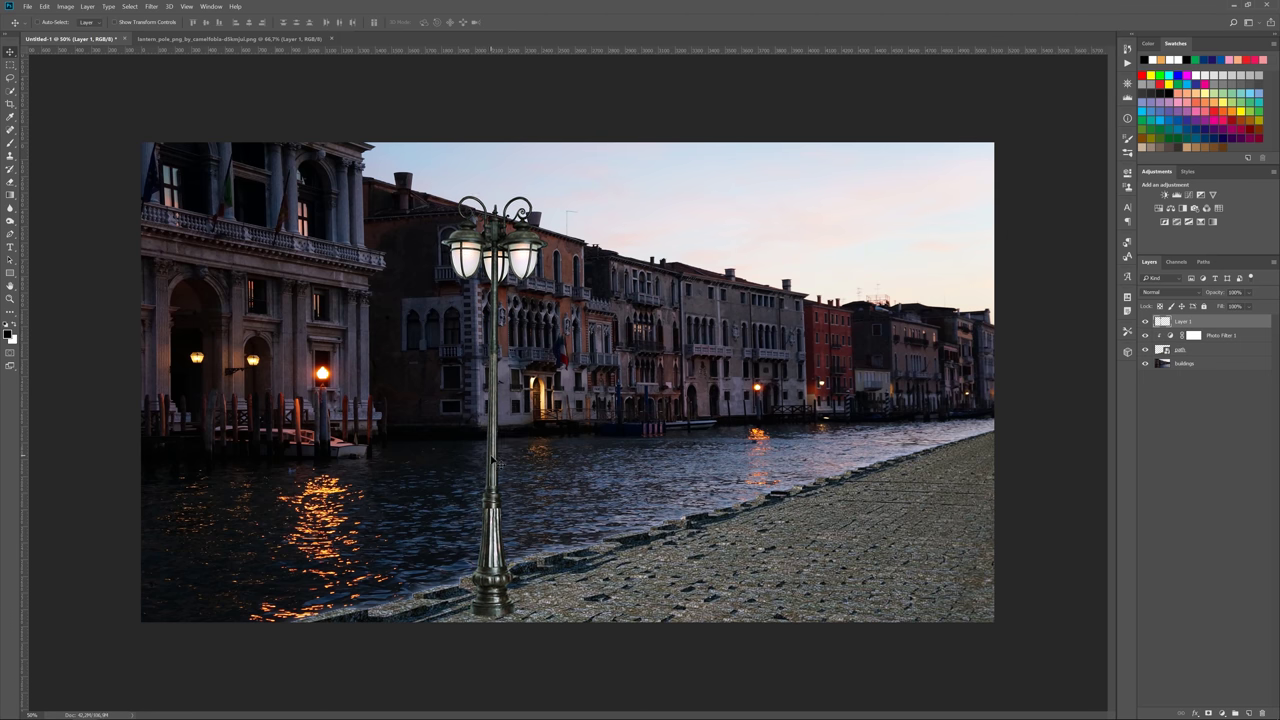
{"action": "double_click", "coordinate": [1183, 321]}
{"action": "key", "text": "Return"}
- Duplicate the lantern pole twice, naming the copies 'lantern pole 1' and 'lantern pole 2'
{"action": "key", "text": "ctrl+j"}
{"action": "key", "text": "ctrl+j"}
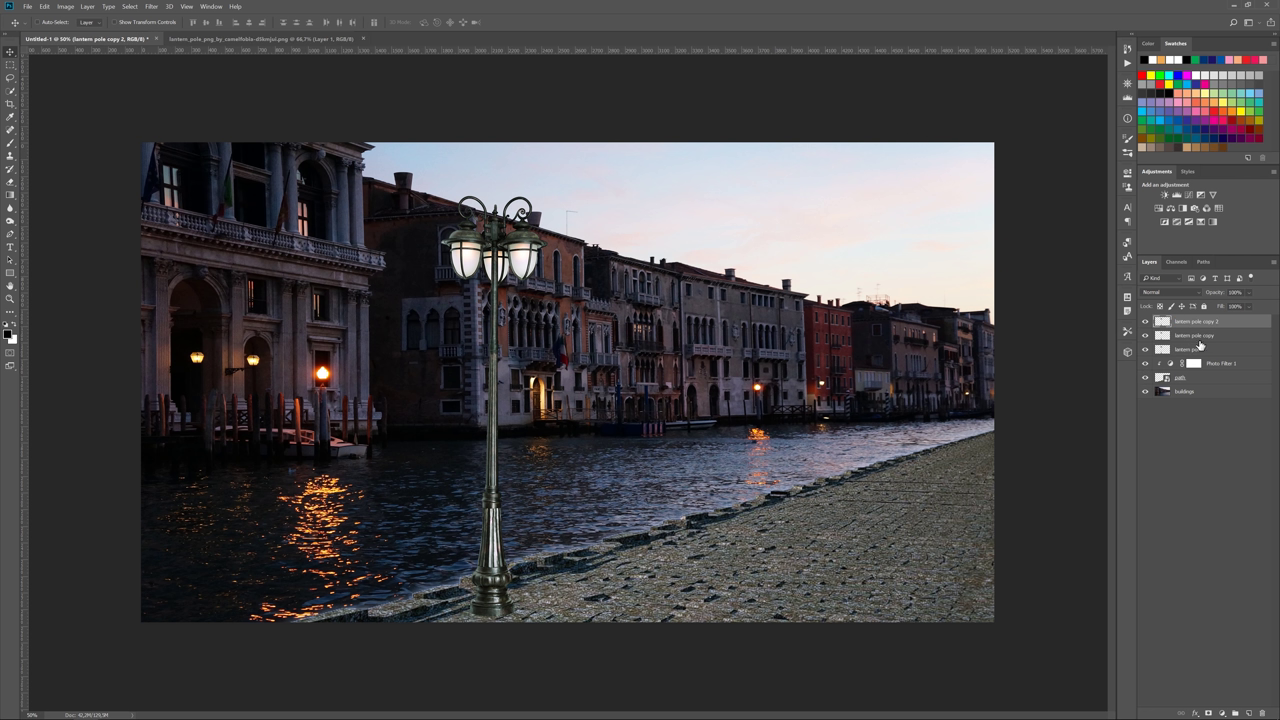
{"action": "double_click", "coordinate": [1193, 335]}
{"action": "key", "text": "Right"}
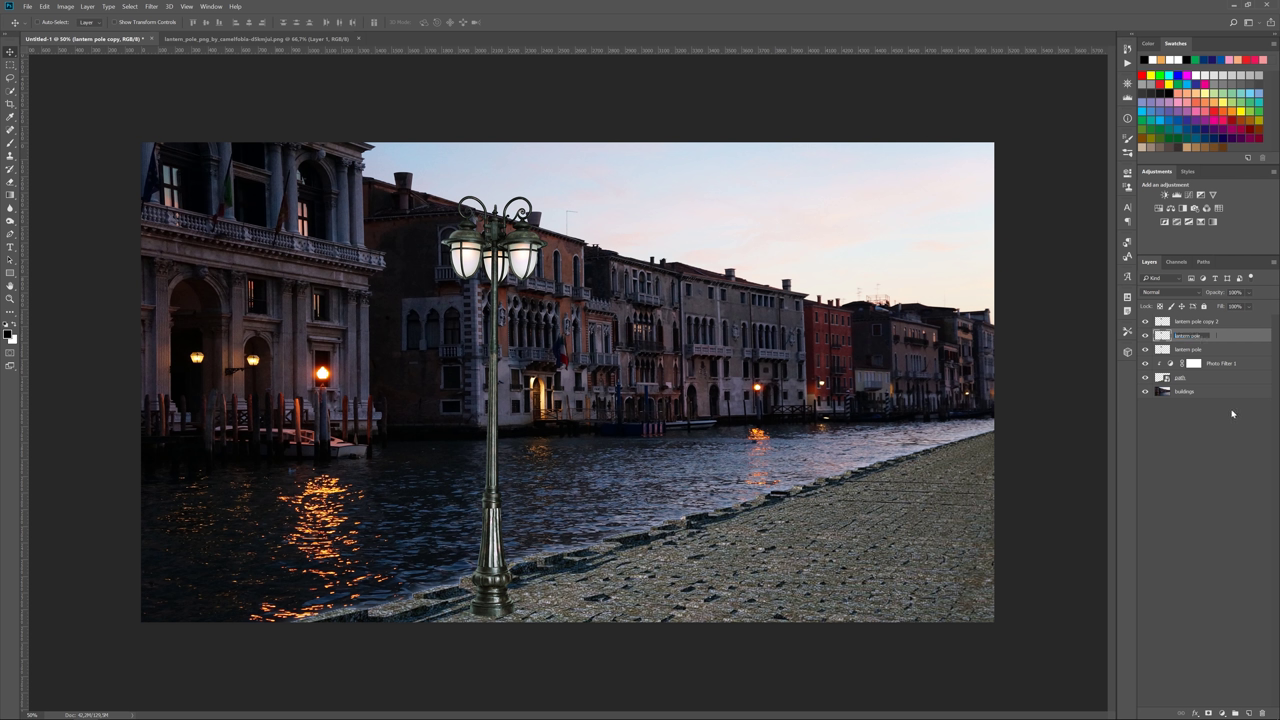
{"action": "double_click", "coordinate": [1200, 321]}
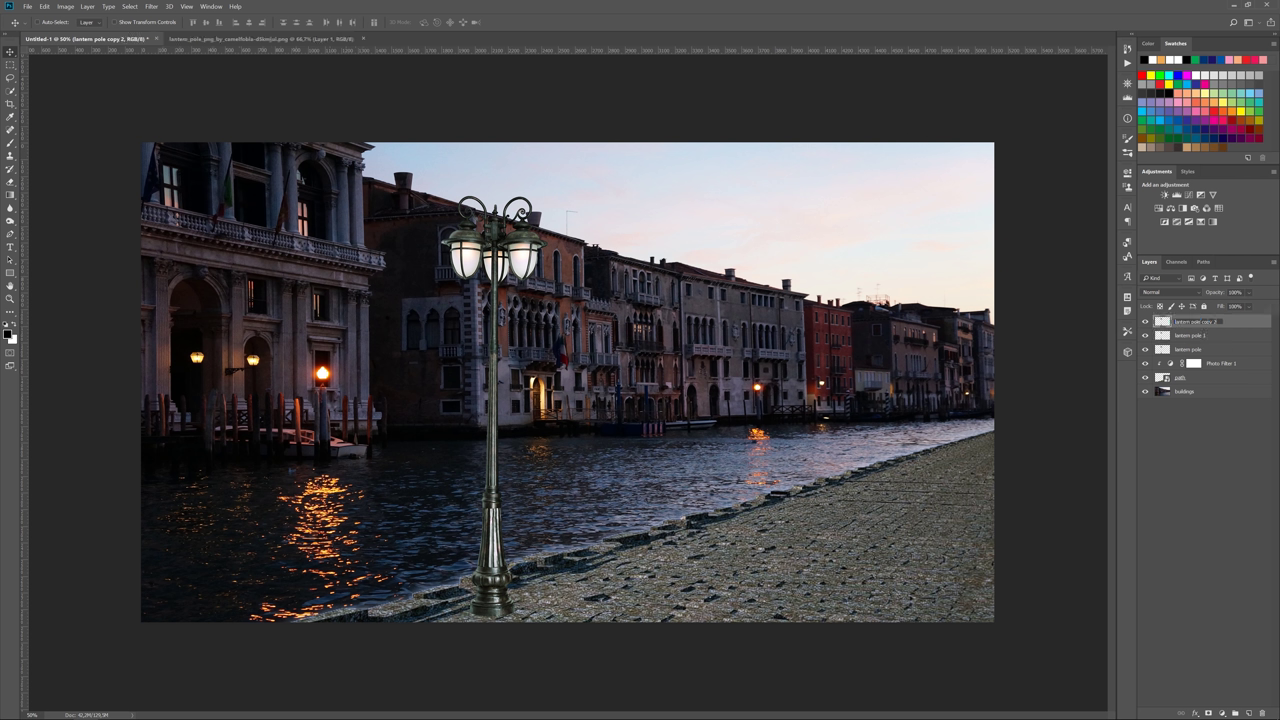
{"action": "type", "text": "2"}
{"action": "key", "text": "Return"}
- Move the second lantern pole right along the quay and shrink it onto the walkway
{"action": "left_click", "coordinate": [1188, 338]}
{"action": "left_click_drag", "start_coordinate": [506, 505], "coordinate": [770, 450]}
{"action": "key", "text": "ctrl+t"}
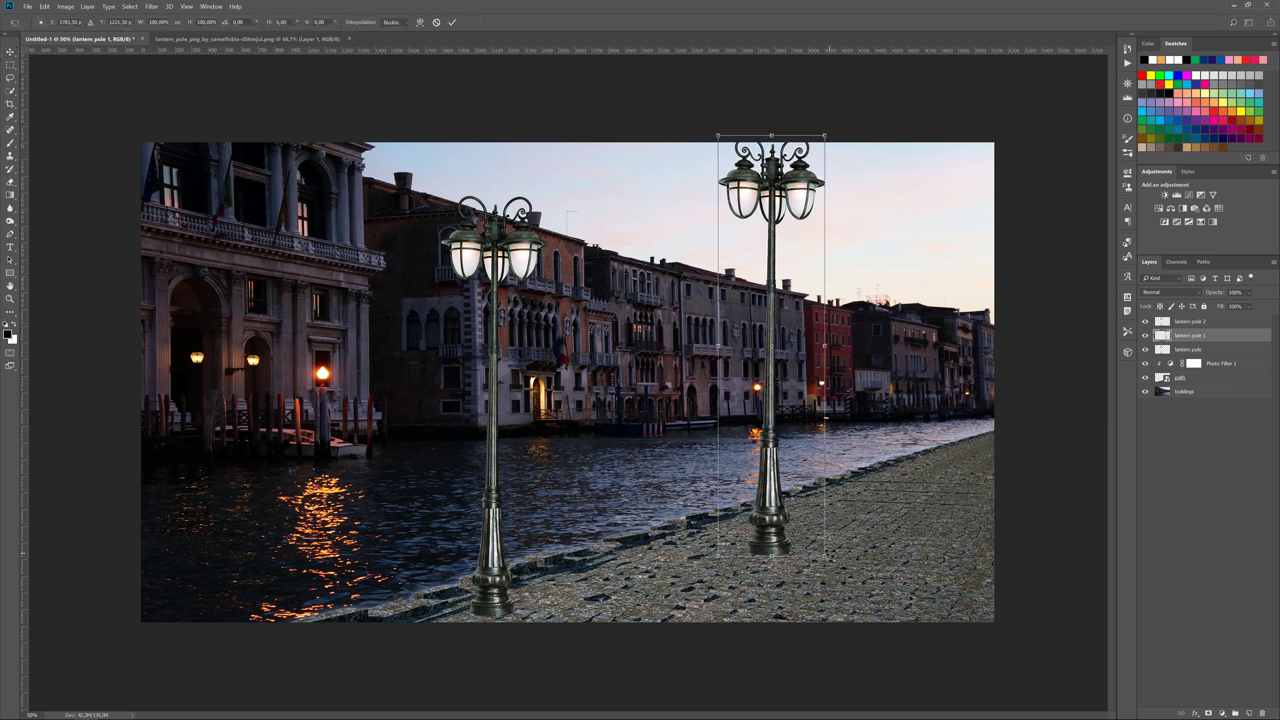
{"action": "left_click_drag", "start_coordinate": [828, 557], "coordinate": [805, 468]}
{"action": "left_click_drag", "start_coordinate": [768, 366], "coordinate": [762, 413]}
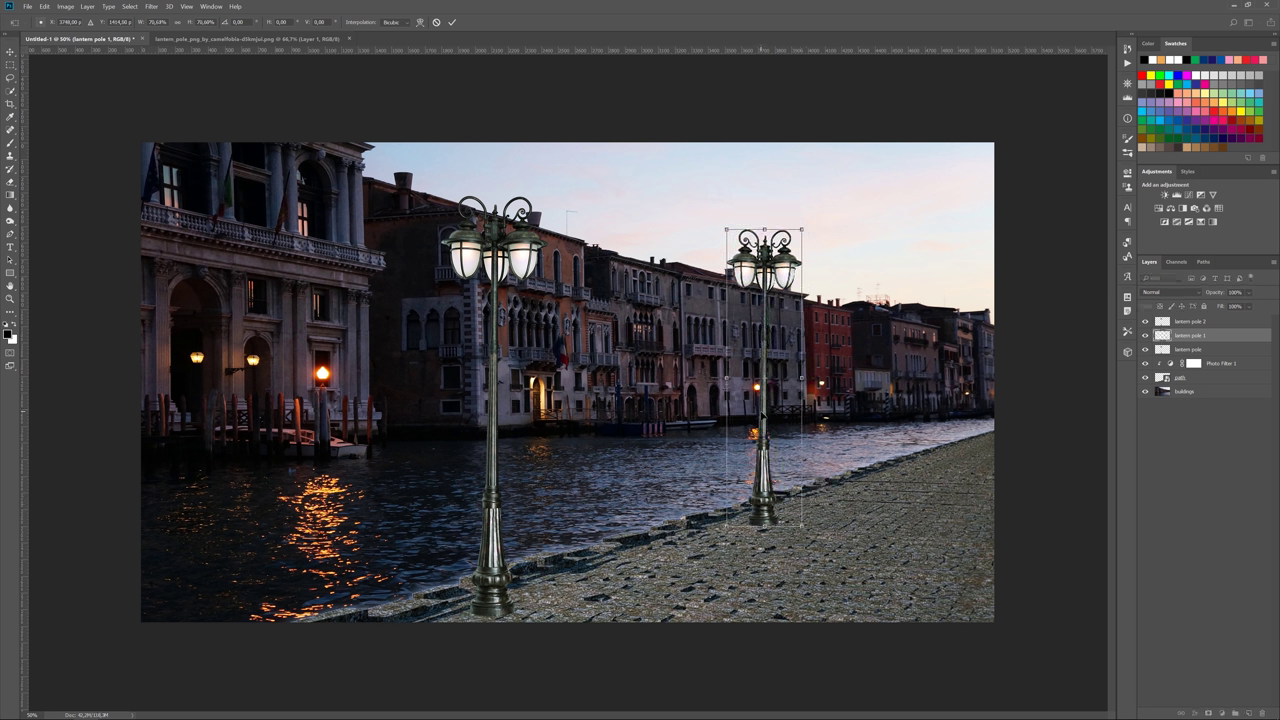
{"action": "key", "text": "Return"}
- Move the third lantern pole near the right edge, shrinking it so it recedes
{"action": "left_click_drag", "start_coordinate": [504, 527], "coordinate": [912, 418]}
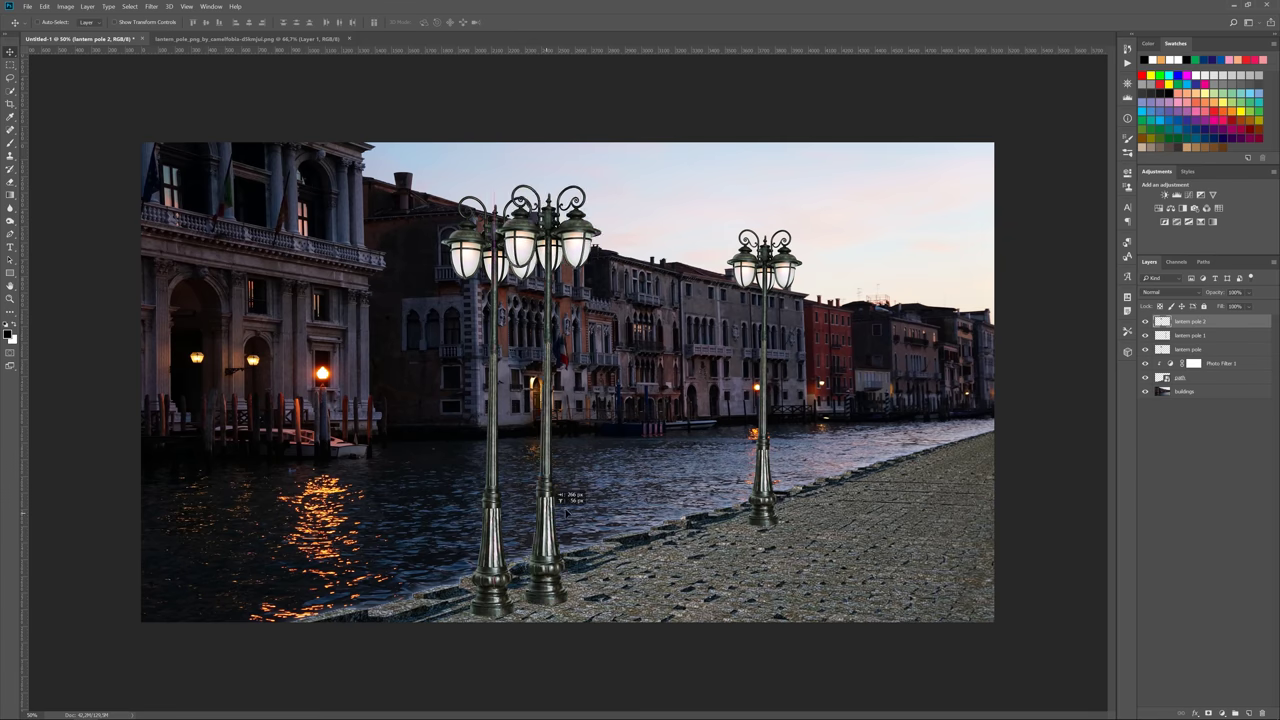
{"action": "key", "text": "ctrl+t"}
{"action": "left_click_drag", "start_coordinate": [954, 104], "coordinate": [940, 200]}
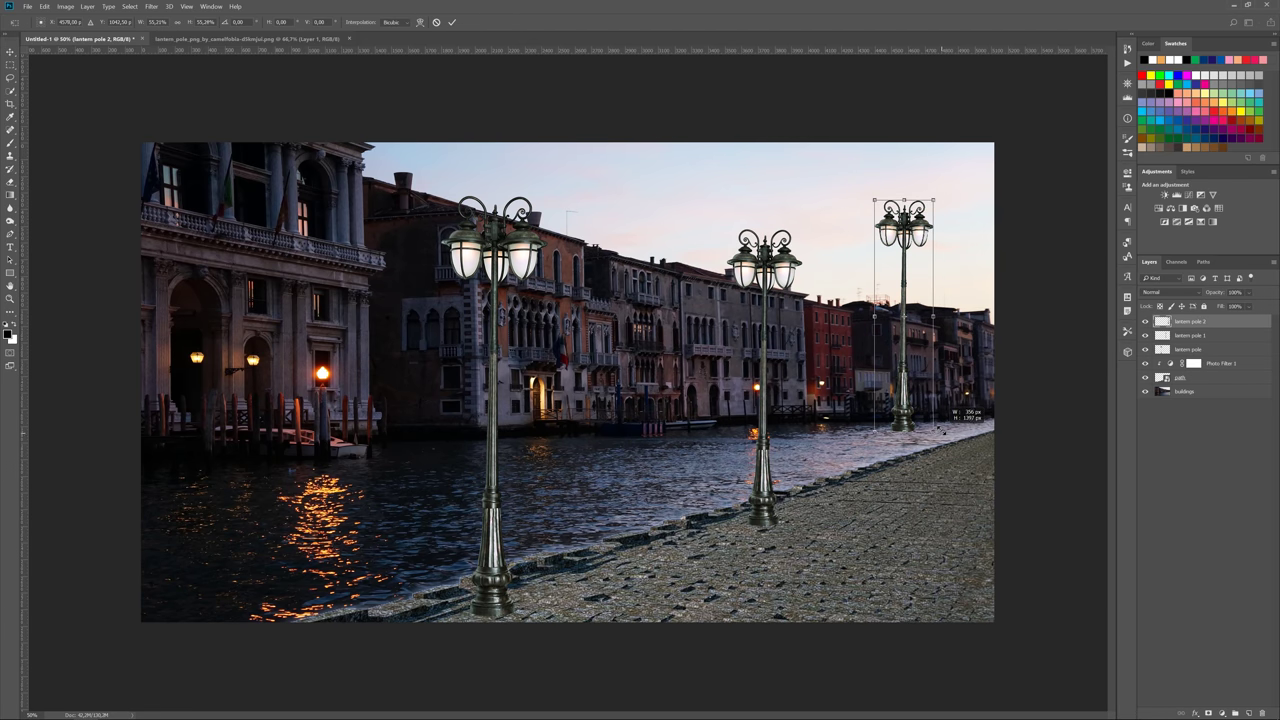
{"action": "mouse_move", "coordinate": [915, 310]}
{"action": "left_mouse_down"}
{"action": "mouse_move", "coordinate": [920, 300]}
{"action": "mouse_move", "coordinate": [958, 325]}
{"action": "left_mouse_up"}
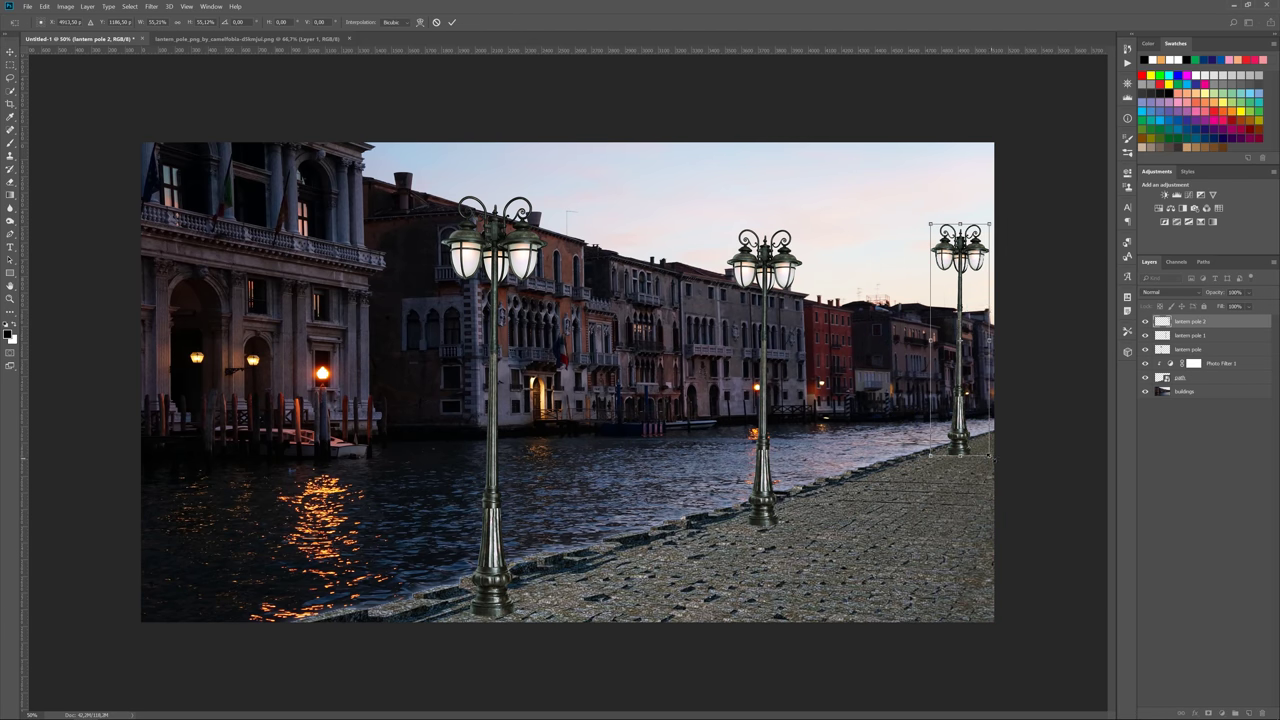
{"action": "left_click_drag", "start_coordinate": [990, 456], "coordinate": [976, 440]}
{"action": "left_click_drag", "start_coordinate": [958, 340], "coordinate": [968, 350]}
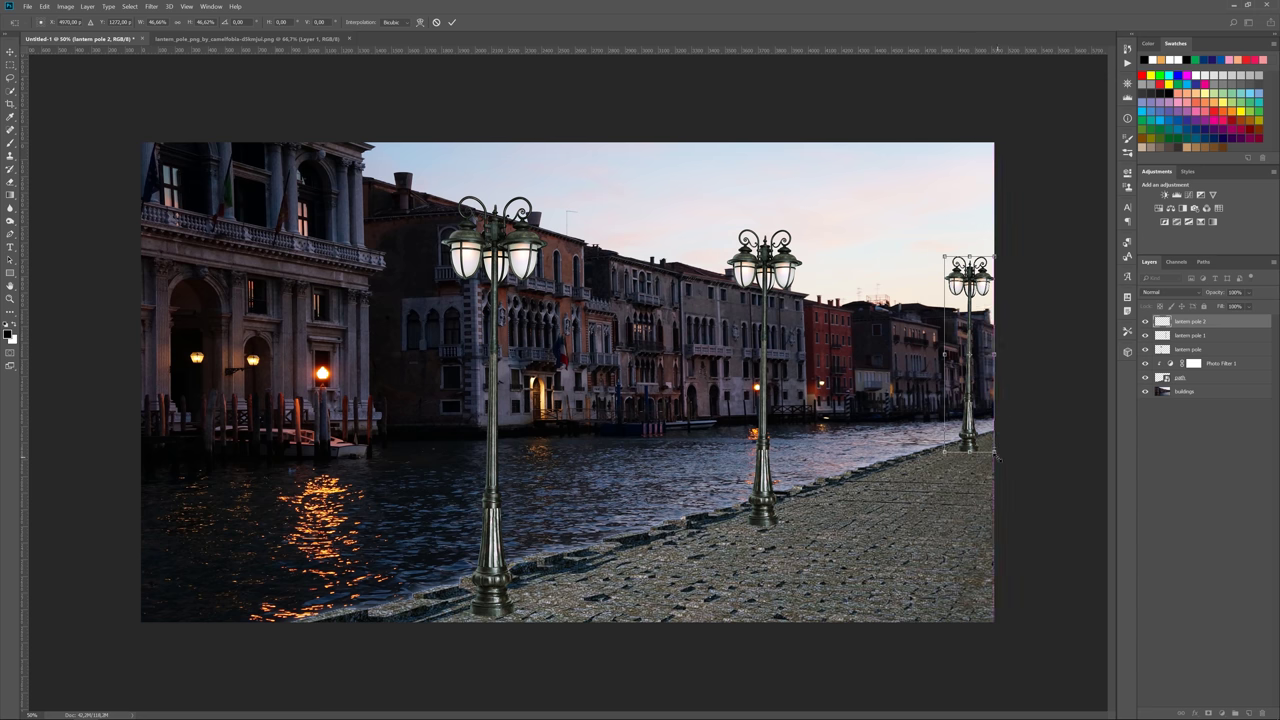
{"action": "left_click_drag", "start_coordinate": [996, 457], "coordinate": [992, 450]}
{"action": "left_click_drag", "start_coordinate": [970, 376], "coordinate": [963, 390]}
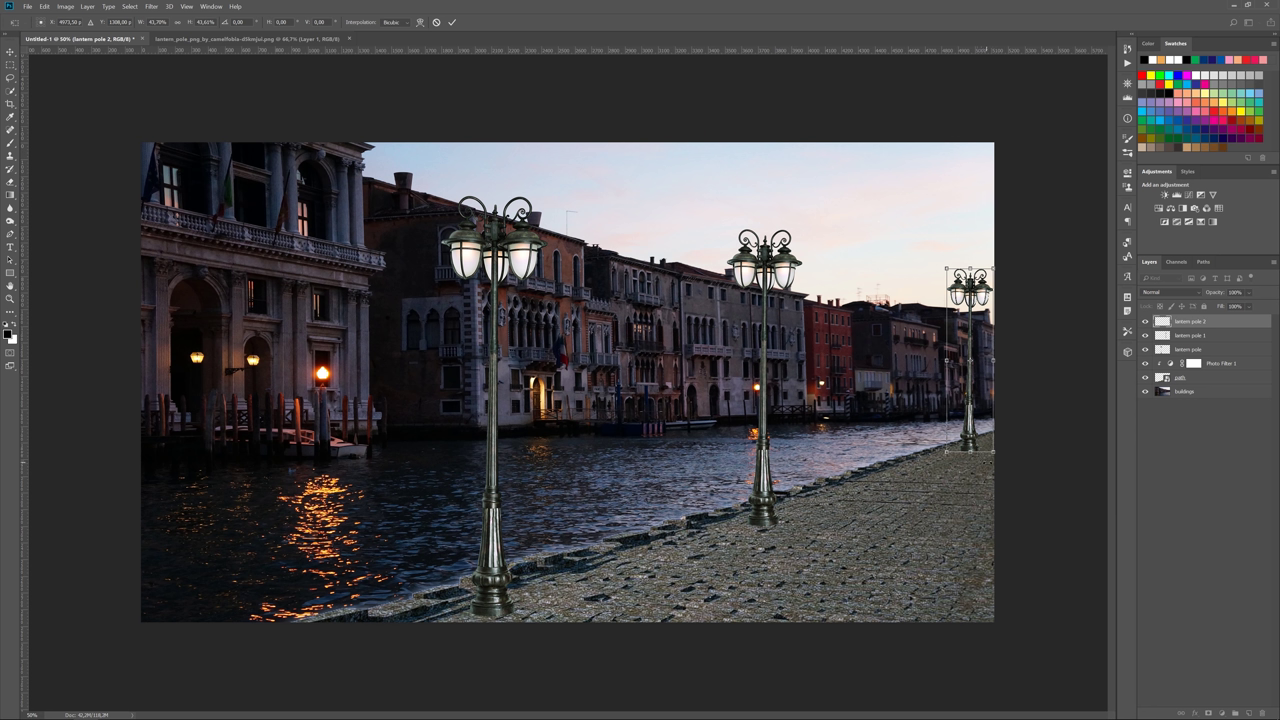
{"action": "left_click_drag", "start_coordinate": [993, 452], "coordinate": [994, 449]}
{"action": "key", "text": "Return"}
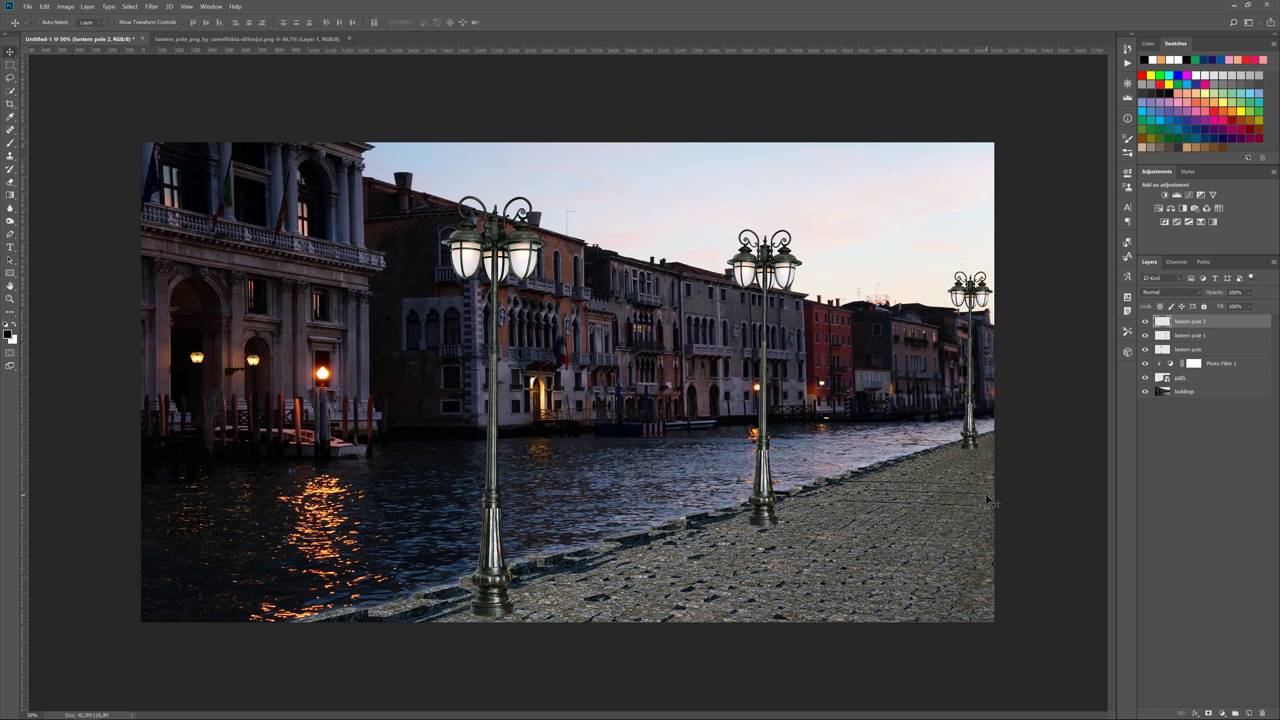
- Shrink the middle lamp post slightly on the lantern pole 1 layer
{"action": "left_click", "coordinate": [1190, 335]}
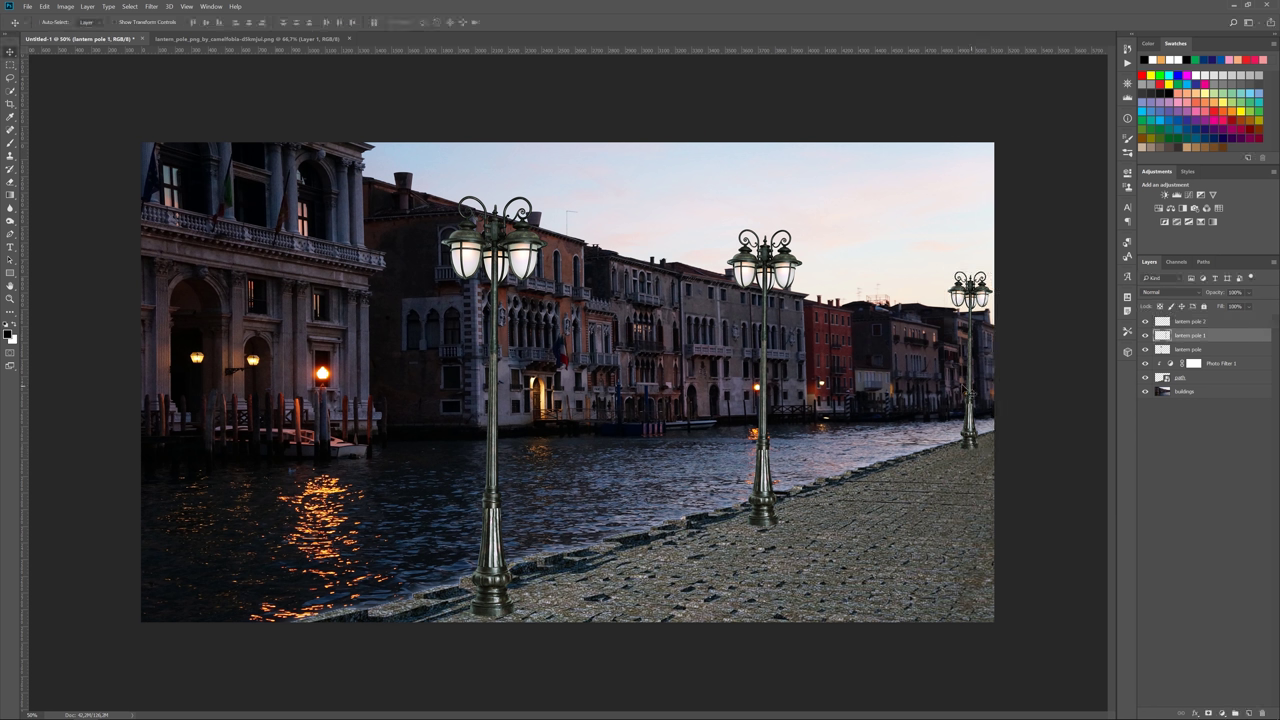
{"action": "key", "text": "ctrl+t"}
{"action": "left_click_drag", "start_coordinate": [801, 522], "coordinate": [800, 521]}
{"action": "key", "text": "Return"}
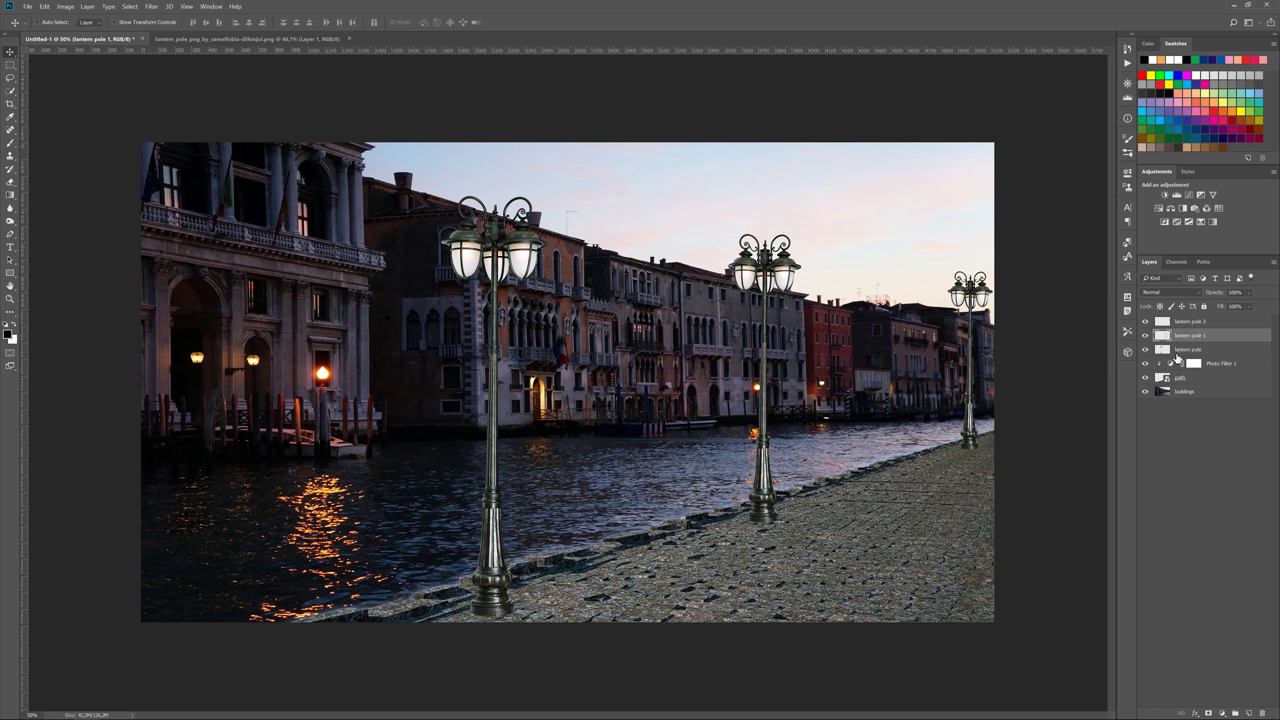
- Add a 'shadow 1' layer and paint a shadow at the nearest pole base with a small 17% brush
{"action": "left_click", "coordinate": [1183, 361]}
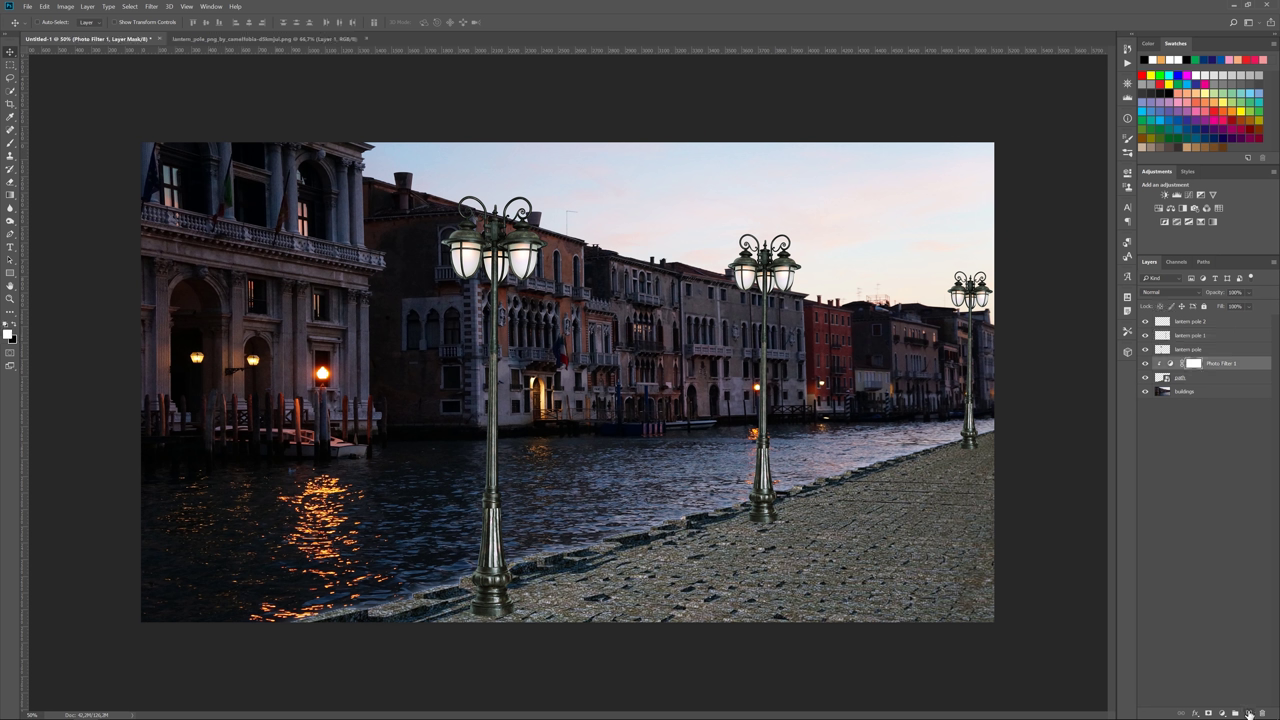
{"action": "left_click", "coordinate": [1248, 713]}
{"action": "type", "text": "shadow"}
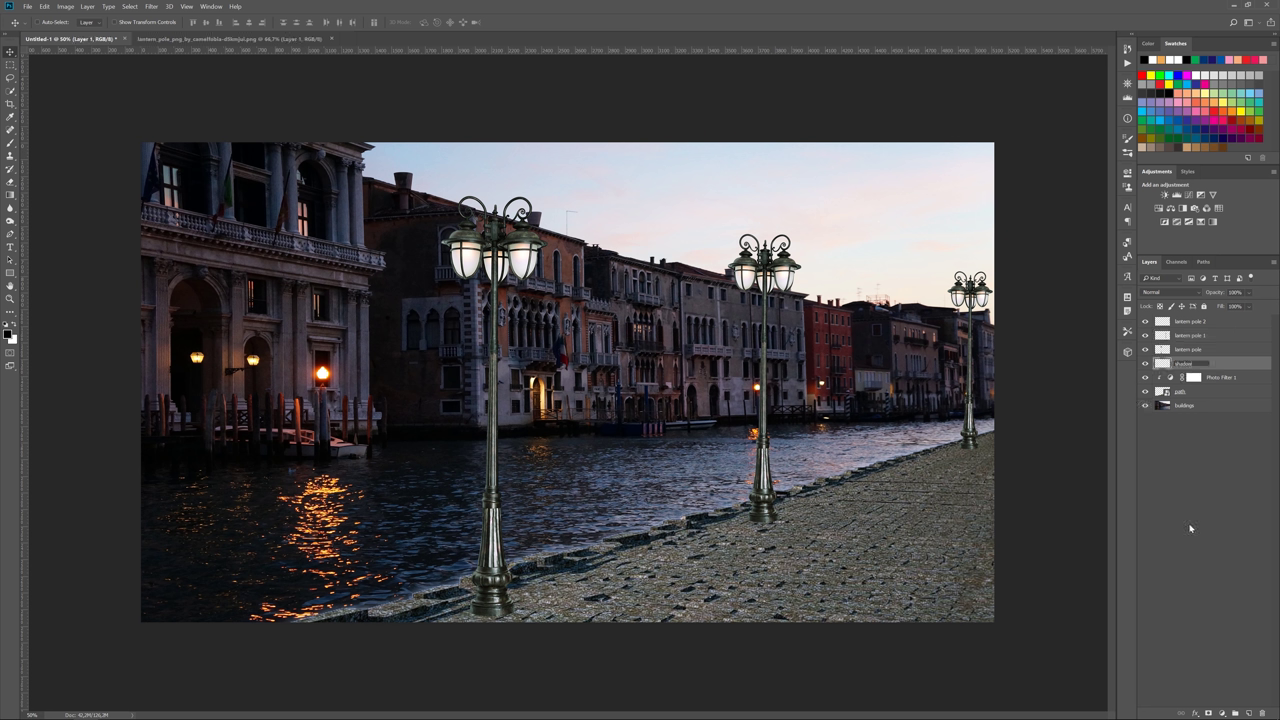
{"action": "key", "text": "Return"}
{"action": "left_click", "coordinate": [11, 143]}
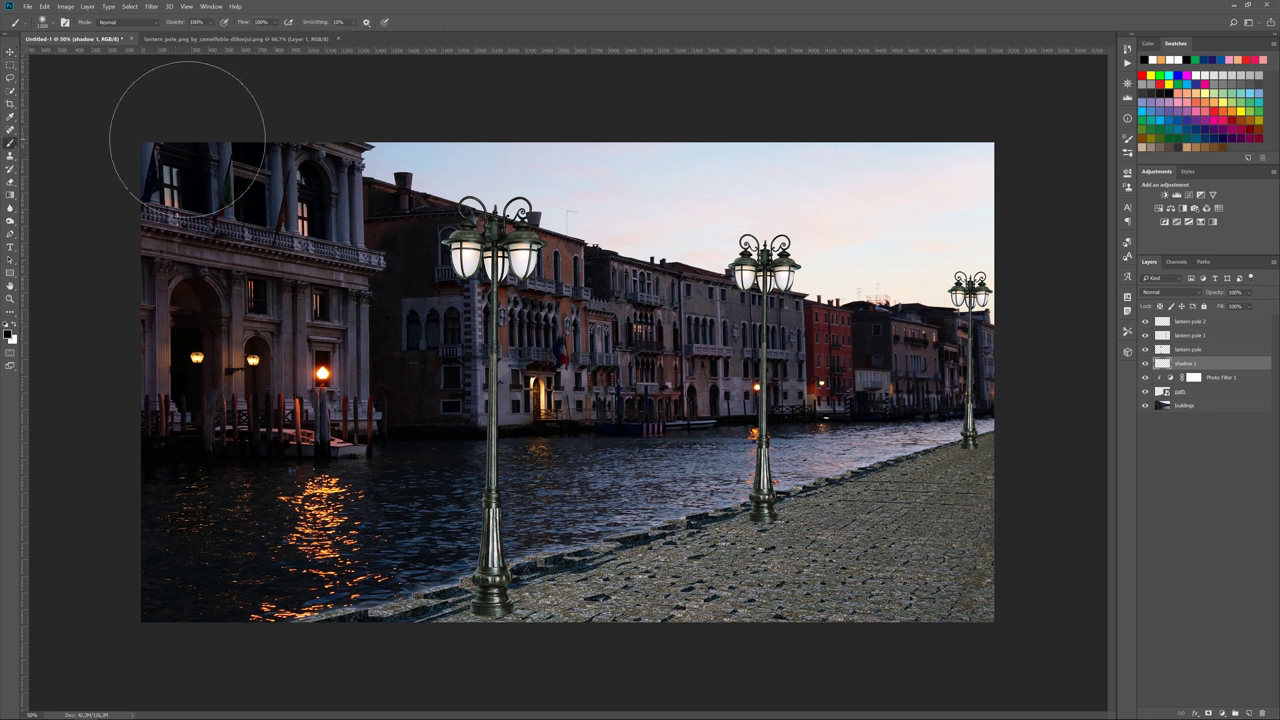
{"action": "left_click_drag", "start_coordinate": [174, 24], "coordinate": [132, 24]}
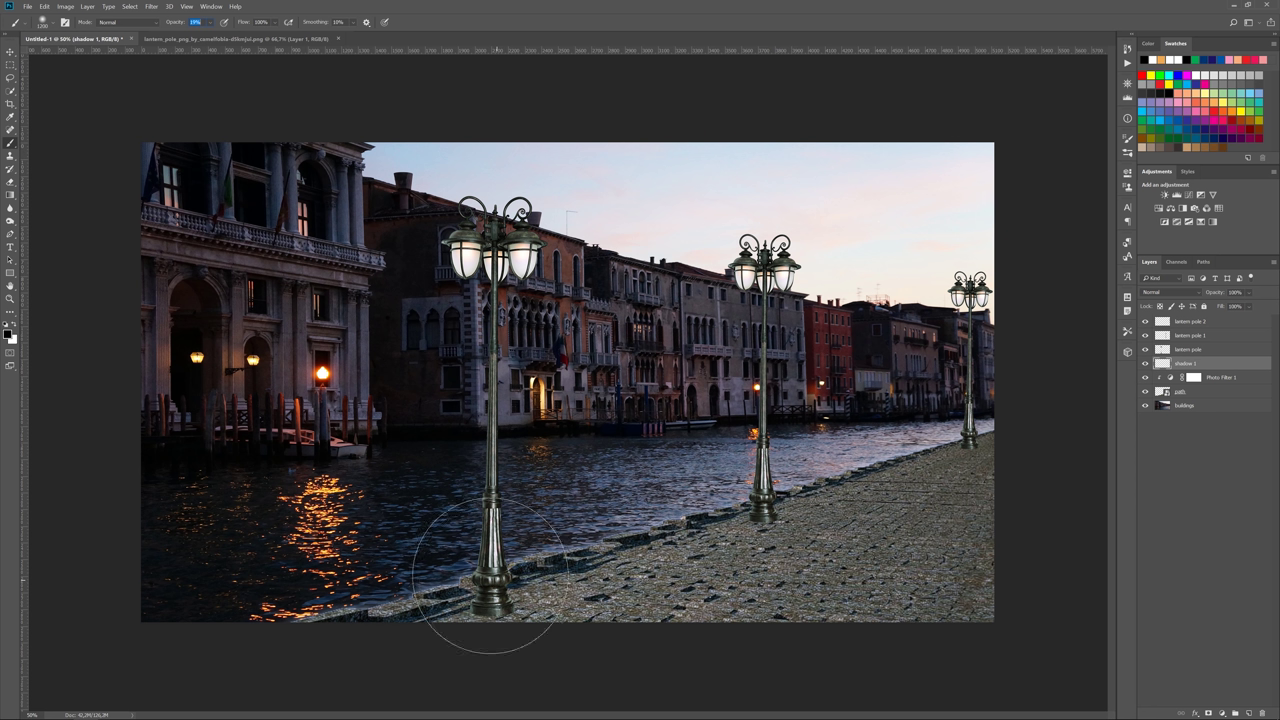
{"action": "key", "text": "bracketleft"}
{"action": "key", "text": "bracketleft"}
{"action": "key", "text": "bracketleft"}
{"action": "left_click_drag", "start_coordinate": [476, 609], "coordinate": [510, 608]}
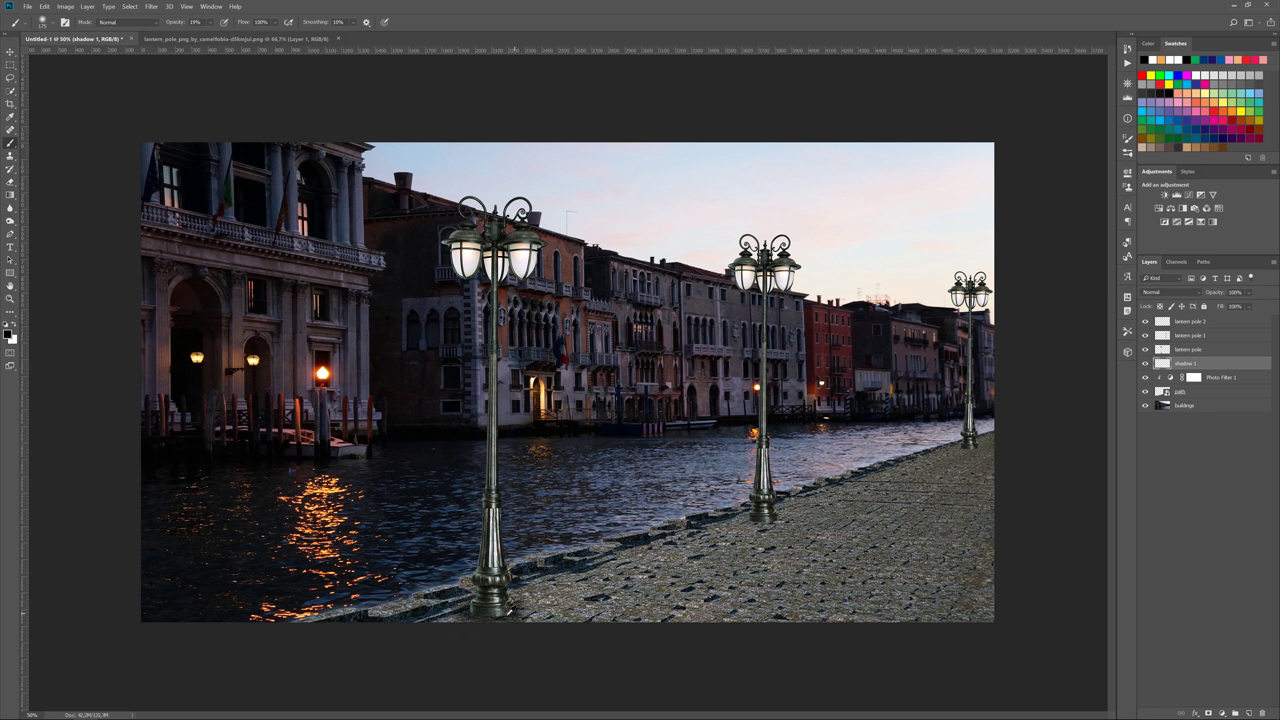
- Delete the first shadow 1 attempt
{"action": "left_click", "coordinate": [1188, 350]}
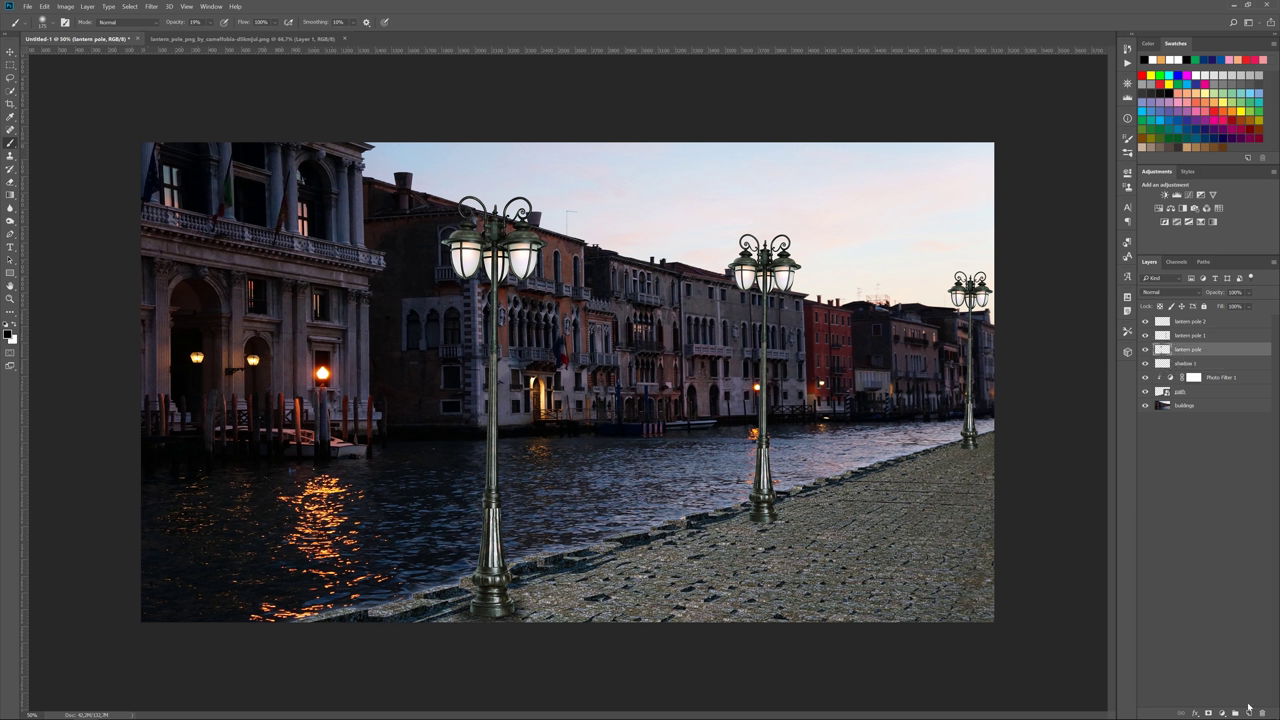
{"action": "left_click", "coordinate": [1190, 363]}
{"action": "key", "text": "Delete"}
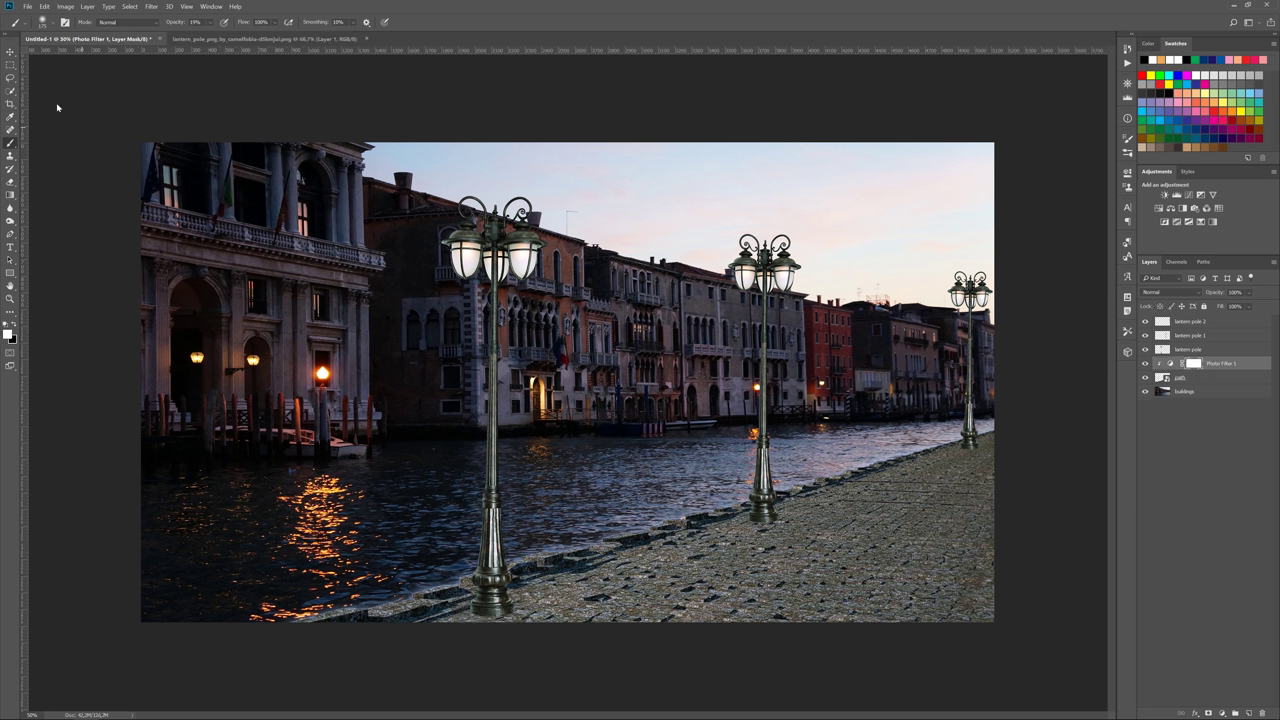
{"action": "left_click", "coordinate": [9, 53]}
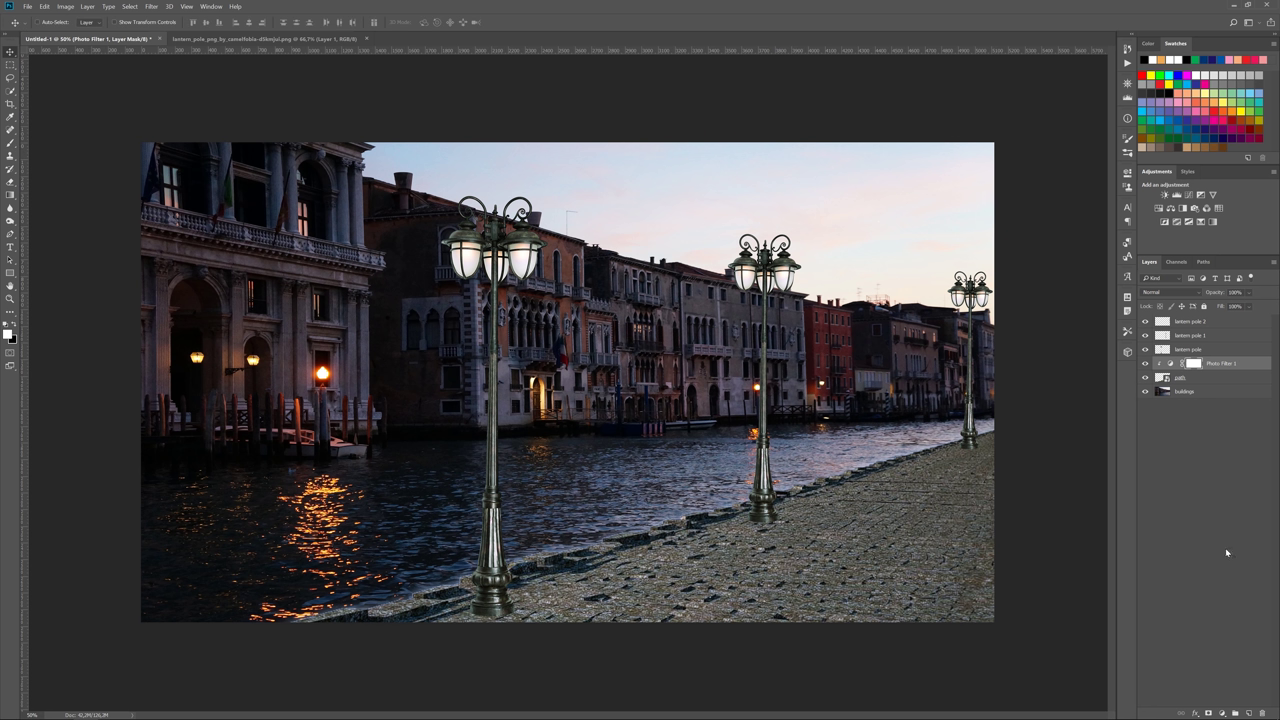
- Recreate 'shadow 1' and paint a soft 20%-opacity shadow at the nearest lamp post base
{"action": "left_click", "coordinate": [1247, 713]}
{"action": "type", "text": "shadow"}
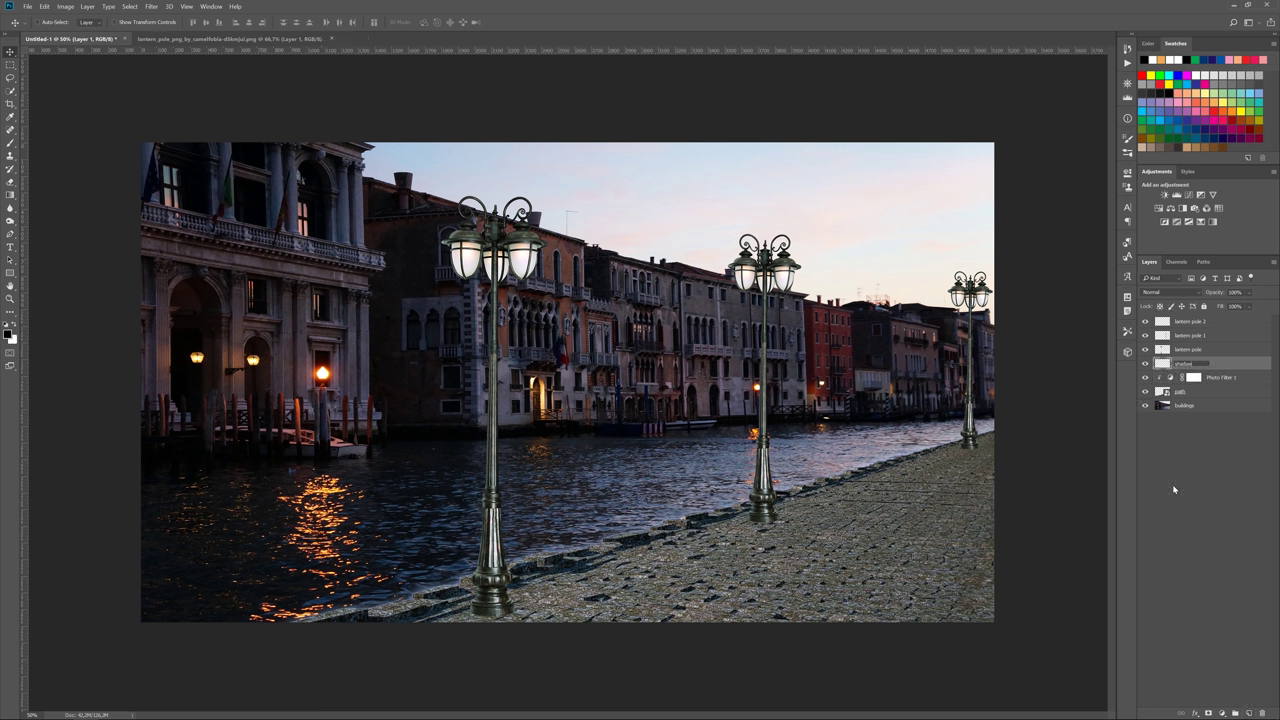
{"action": "type", "text": "1"}
{"action": "key", "text": "Return"}
{"action": "left_click", "coordinate": [10, 143]}
{"action": "type", "text": "20"}
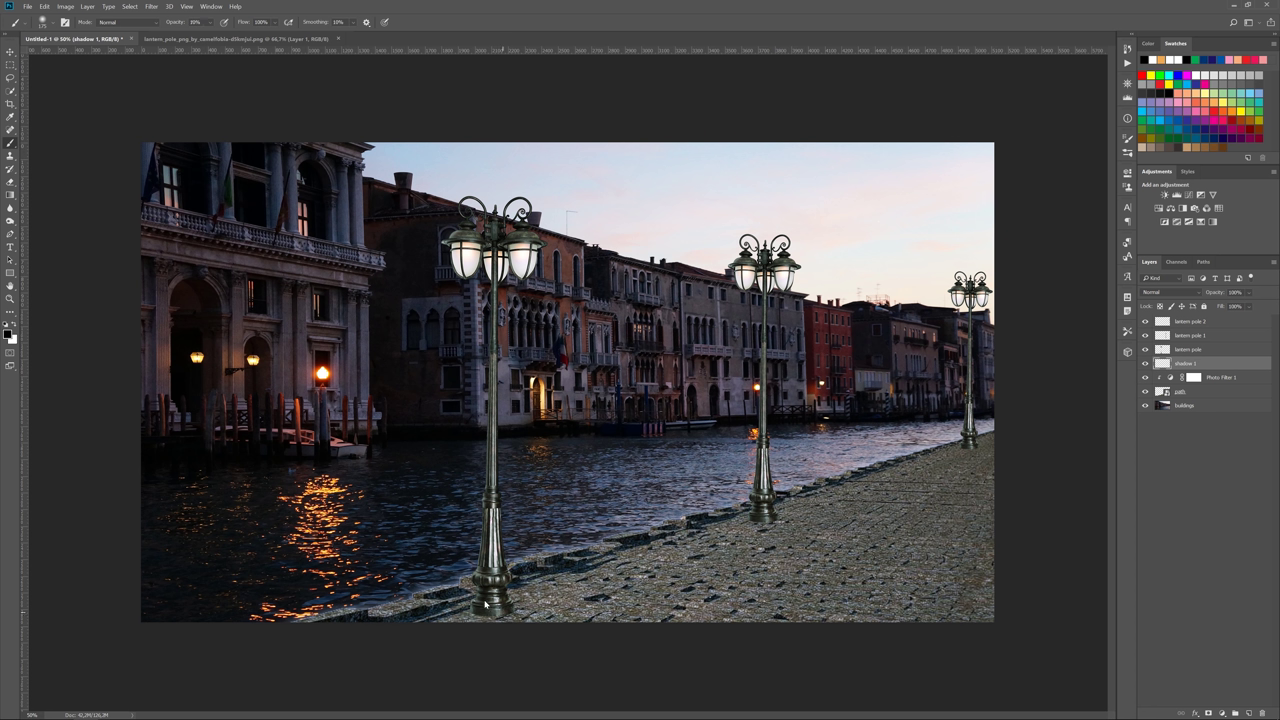
{"action": "left_click_drag", "start_coordinate": [484, 603], "coordinate": [478, 606]}
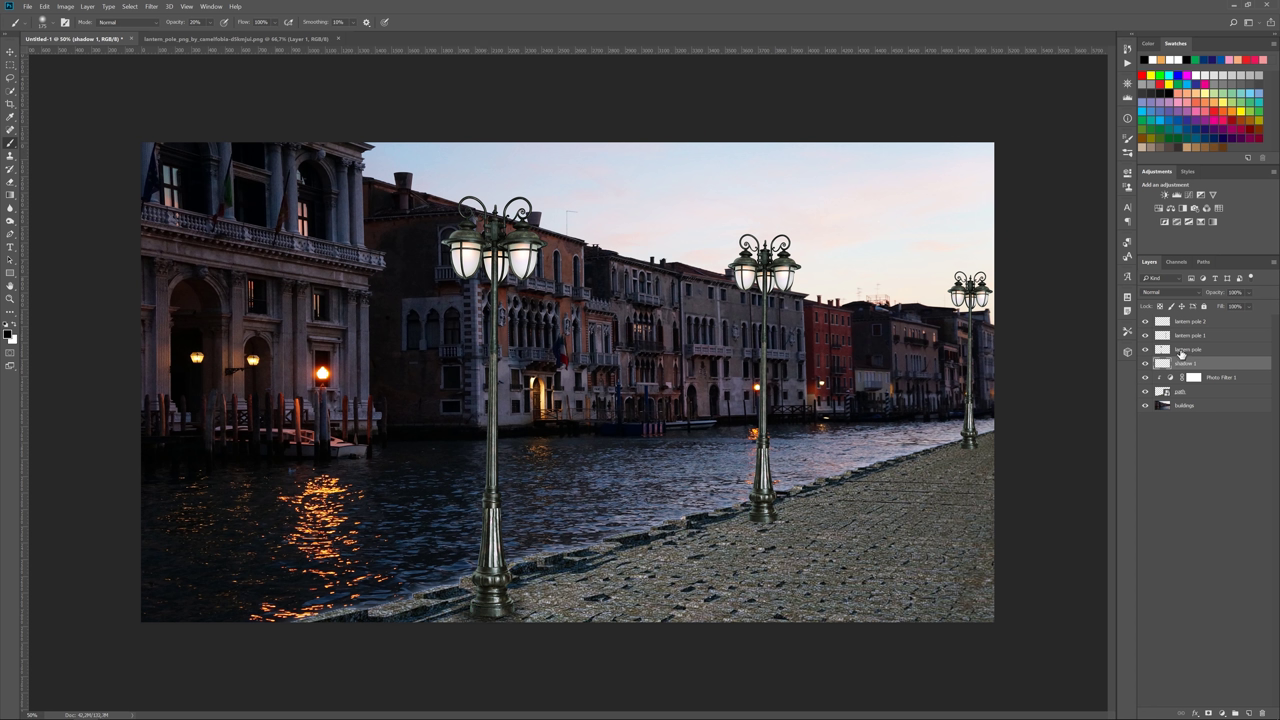
- Add a 'shadow 2' layer above lantern pole and set brush opacity to 17%
{"action": "left_click", "coordinate": [1182, 350]}
{"action": "left_click", "coordinate": [1246, 713]}
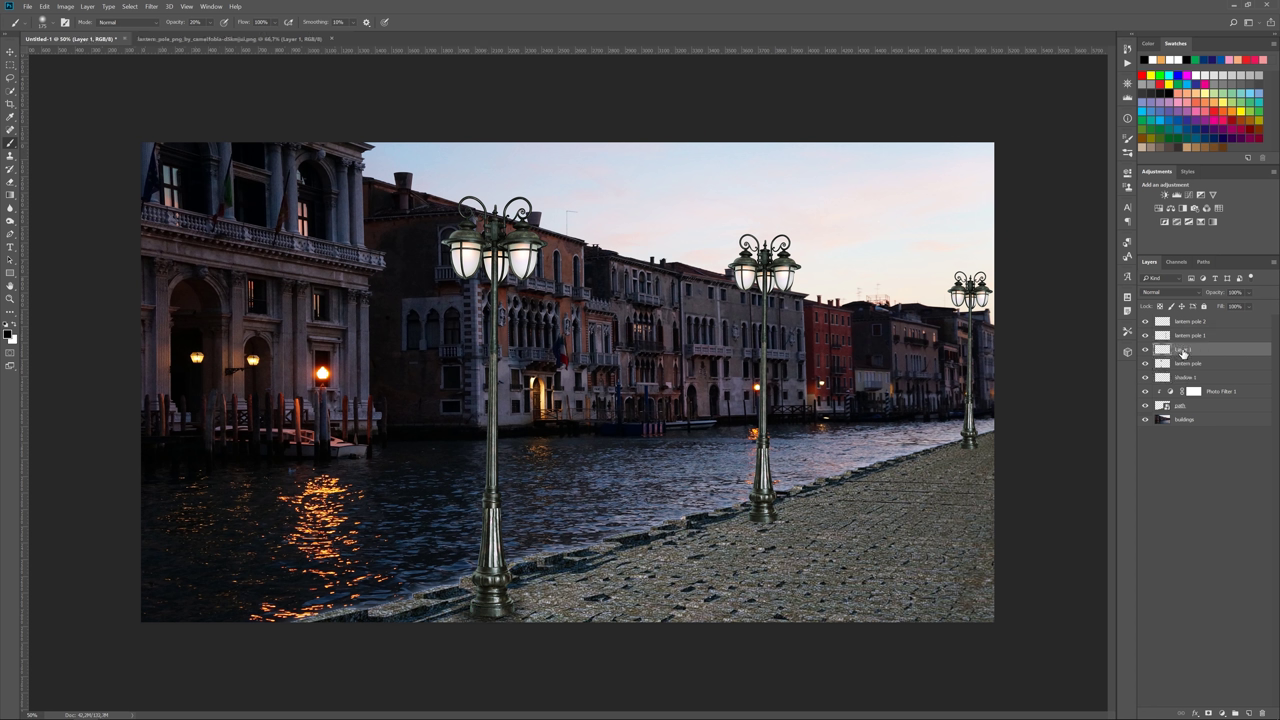
{"action": "key", "text": "Return"}
{"action": "left_click_drag", "start_coordinate": [176, 28], "coordinate": [172, 28]}
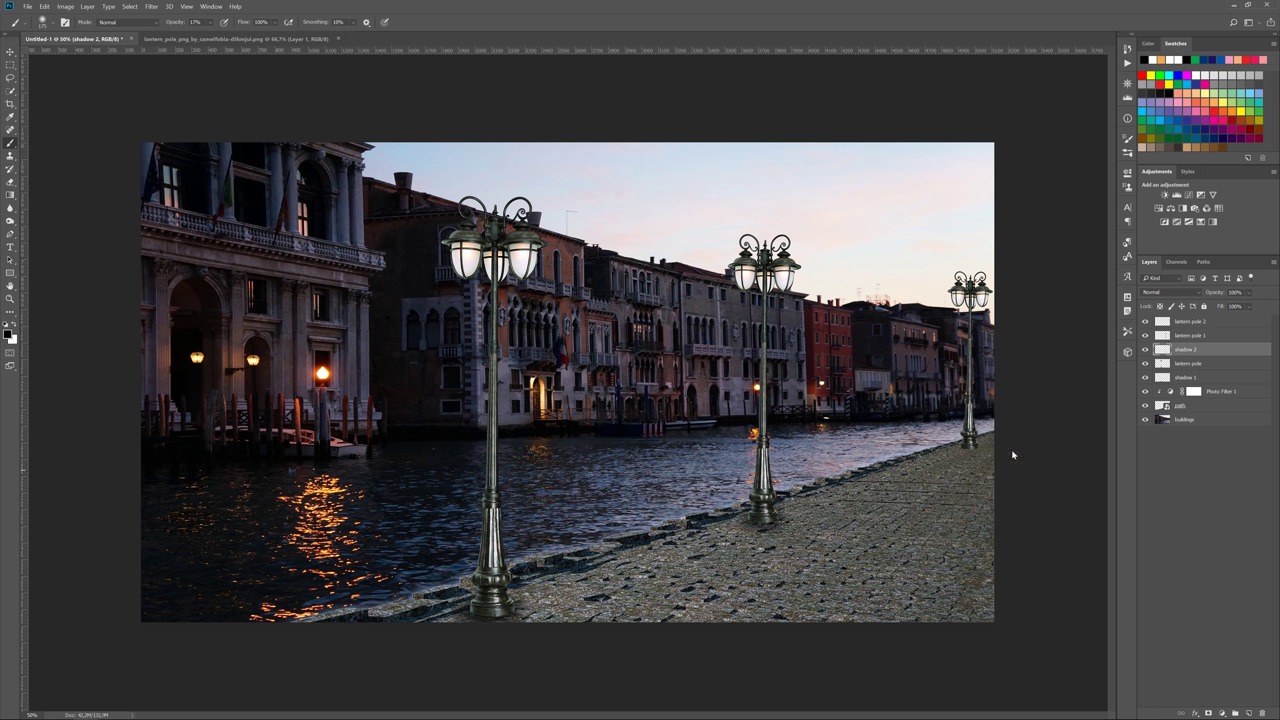
- Add a 'shadow 3' layer above lantern pole 1
{"action": "key", "text": "alt+bracketright"}
{"action": "left_click", "coordinate": [1248, 712]}
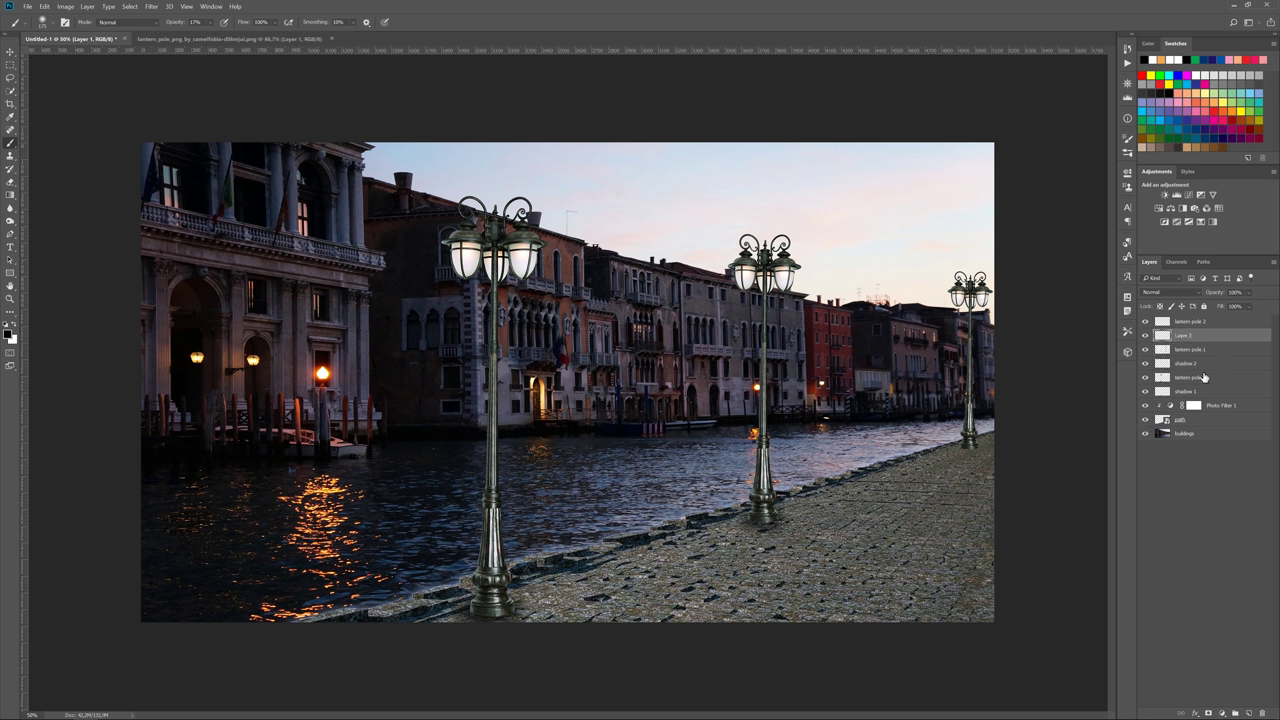
{"action": "double_click", "coordinate": [1186, 336]}
{"action": "type", "text": "3"}
{"action": "key", "text": "Return"}
- Burn the lamp post bases darker, lowering the Burn exposure to 25%
{"action": "left_click", "coordinate": [1188, 378]}
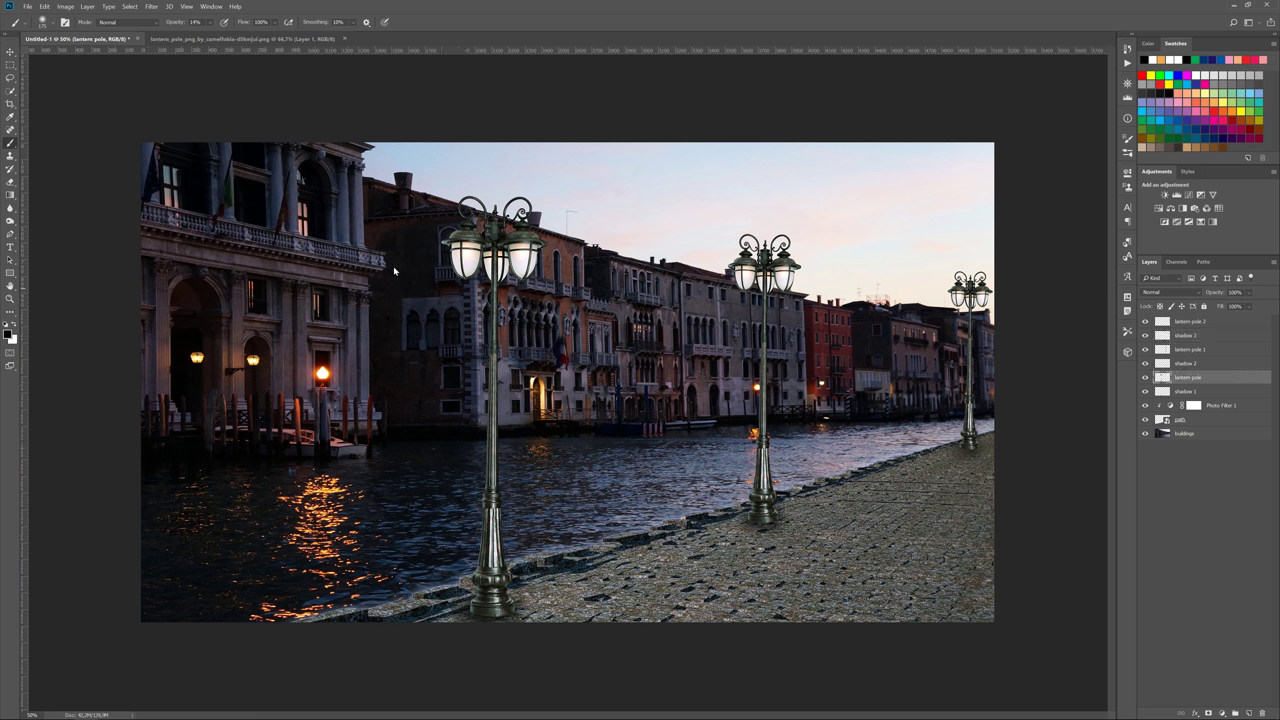
{"action": "key", "text": "o"}
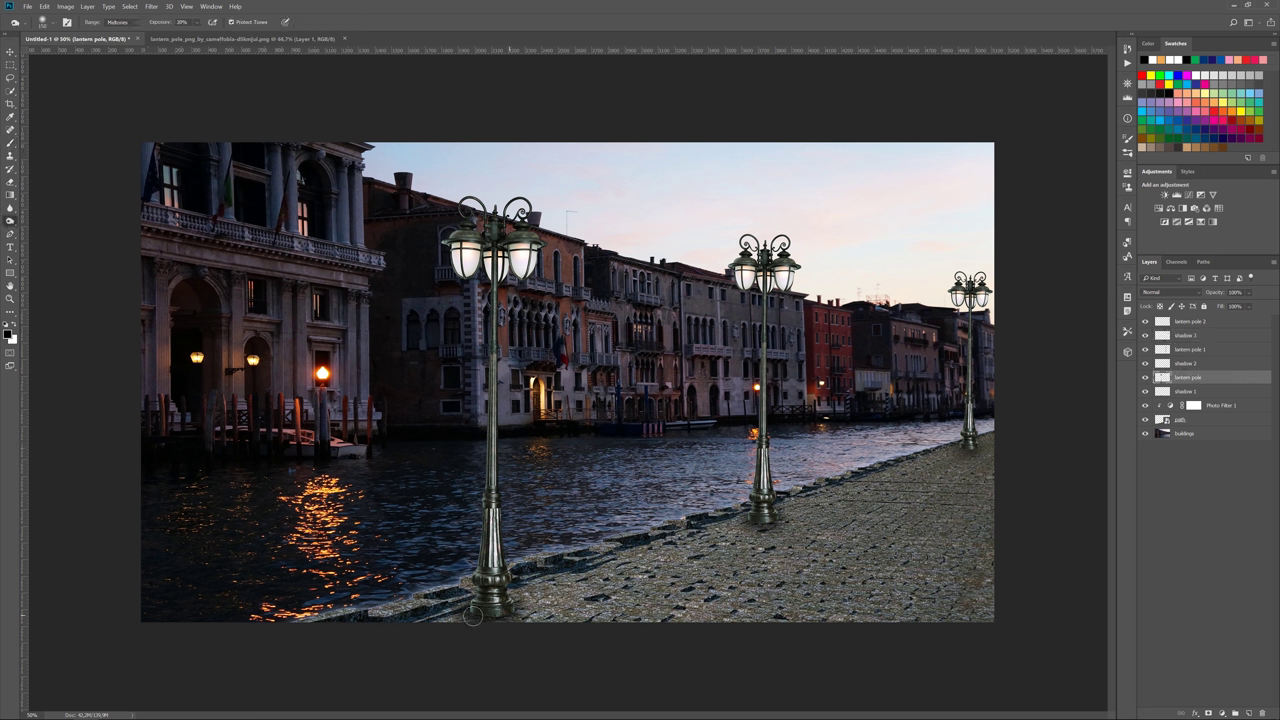
{"action": "left_click_drag", "start_coordinate": [510, 616], "coordinate": [481, 617]}
{"action": "left_click", "coordinate": [1170, 350]}
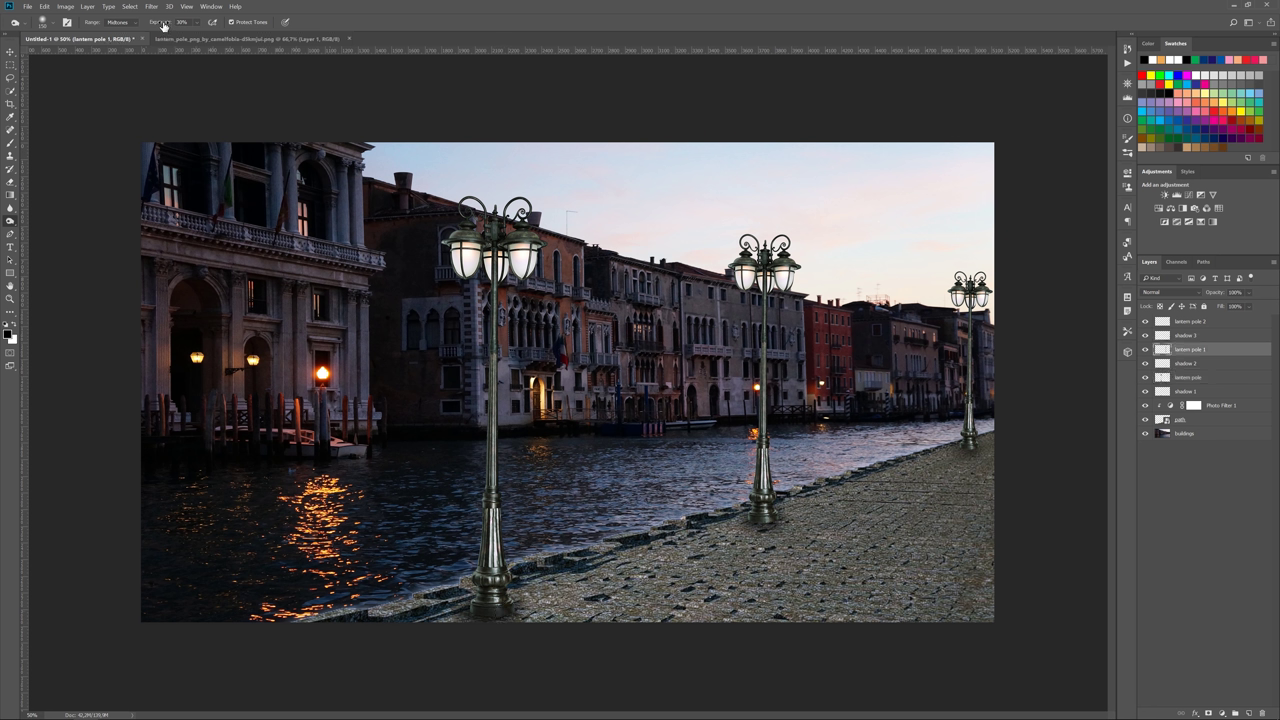
{"action": "key", "text": "2"}
{"action": "key", "text": "5"}
{"action": "left_click", "coordinate": [1165, 322]}
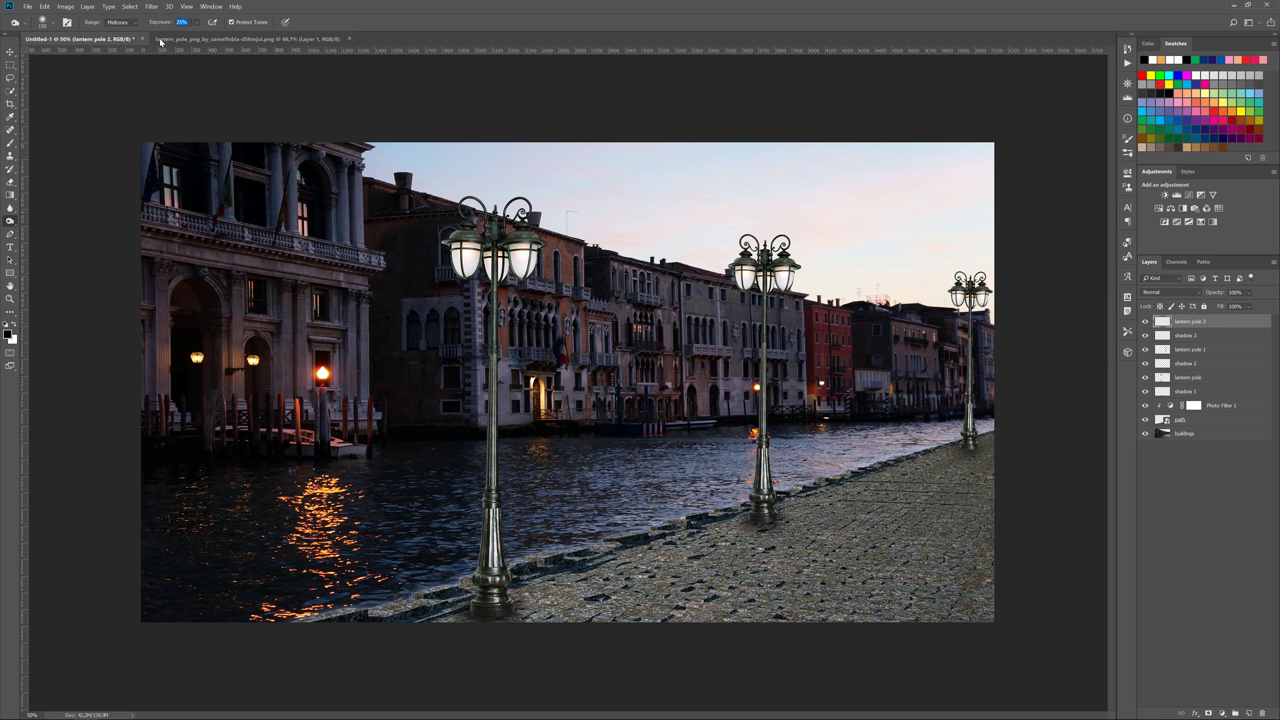
{"action": "key", "text": "Return"}
- Close the lantern pole image and open pole-dancer.psd
{"action": "key", "text": "v"}
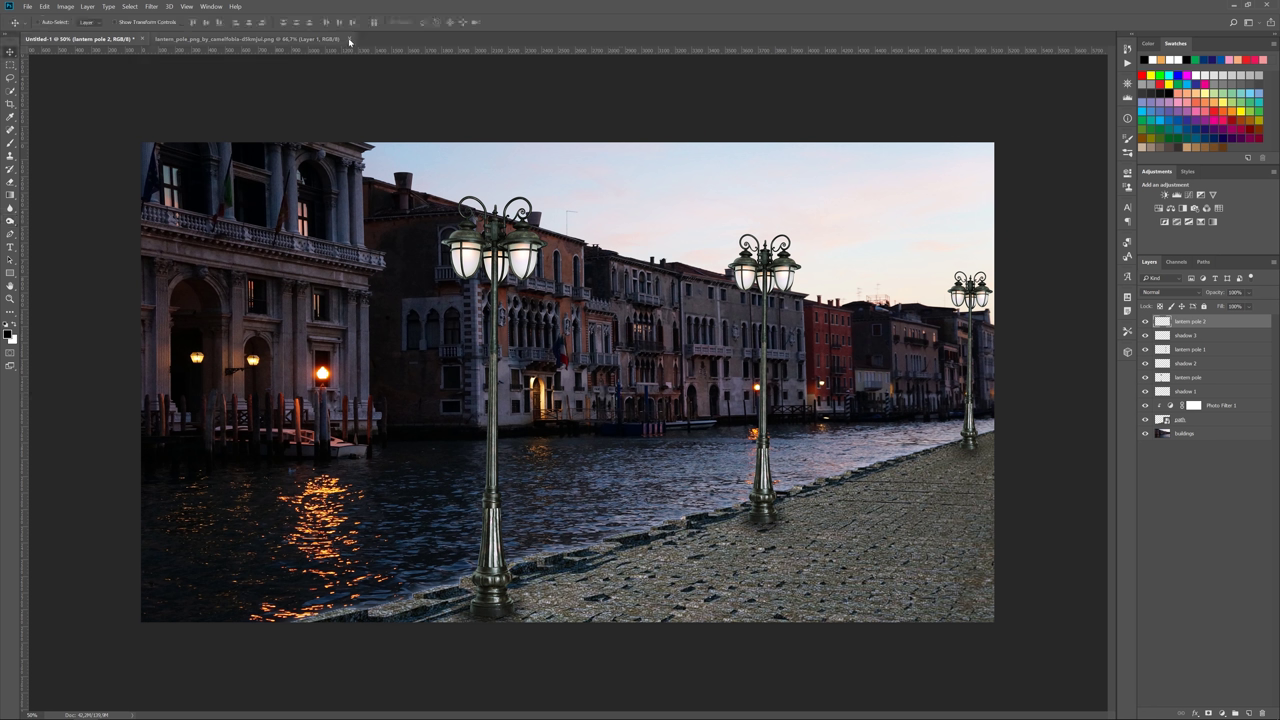
{"action": "left_click", "coordinate": [349, 40]}
{"action": "right_click", "coordinate": [242, 41]}
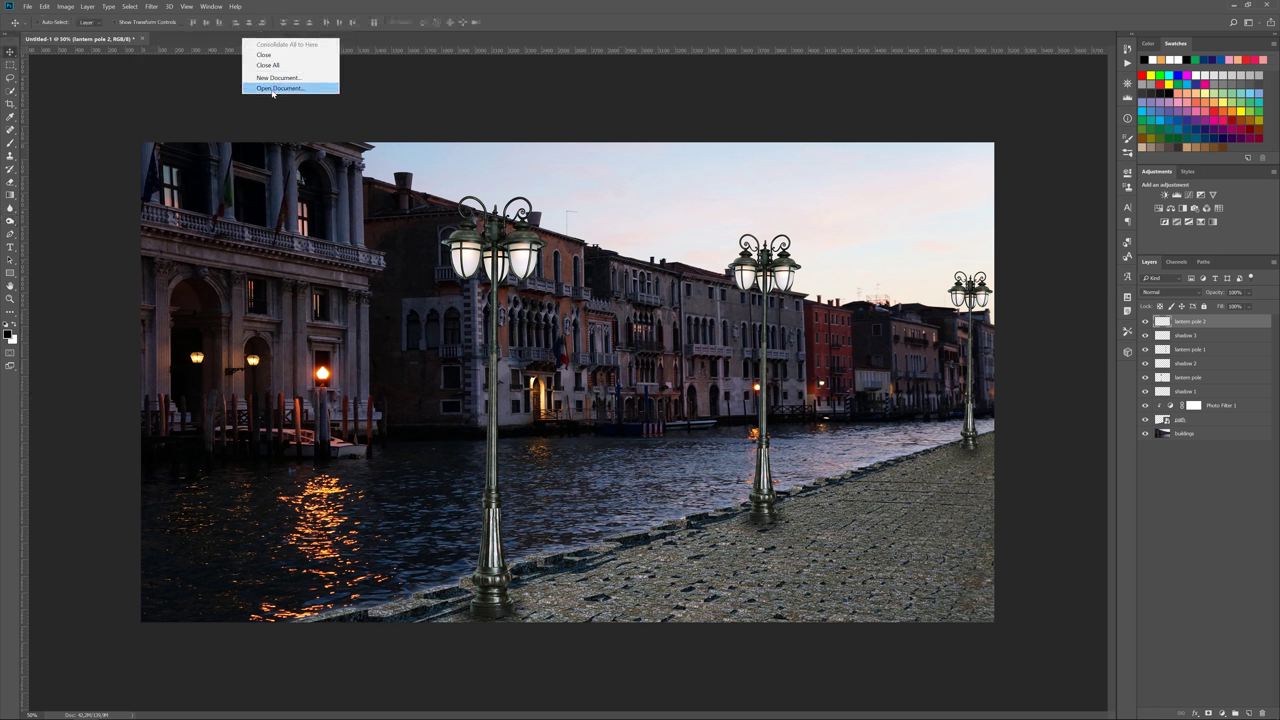
{"action": "left_click", "coordinate": [272, 88]}
{"action": "double_click", "coordinate": [392, 95]}
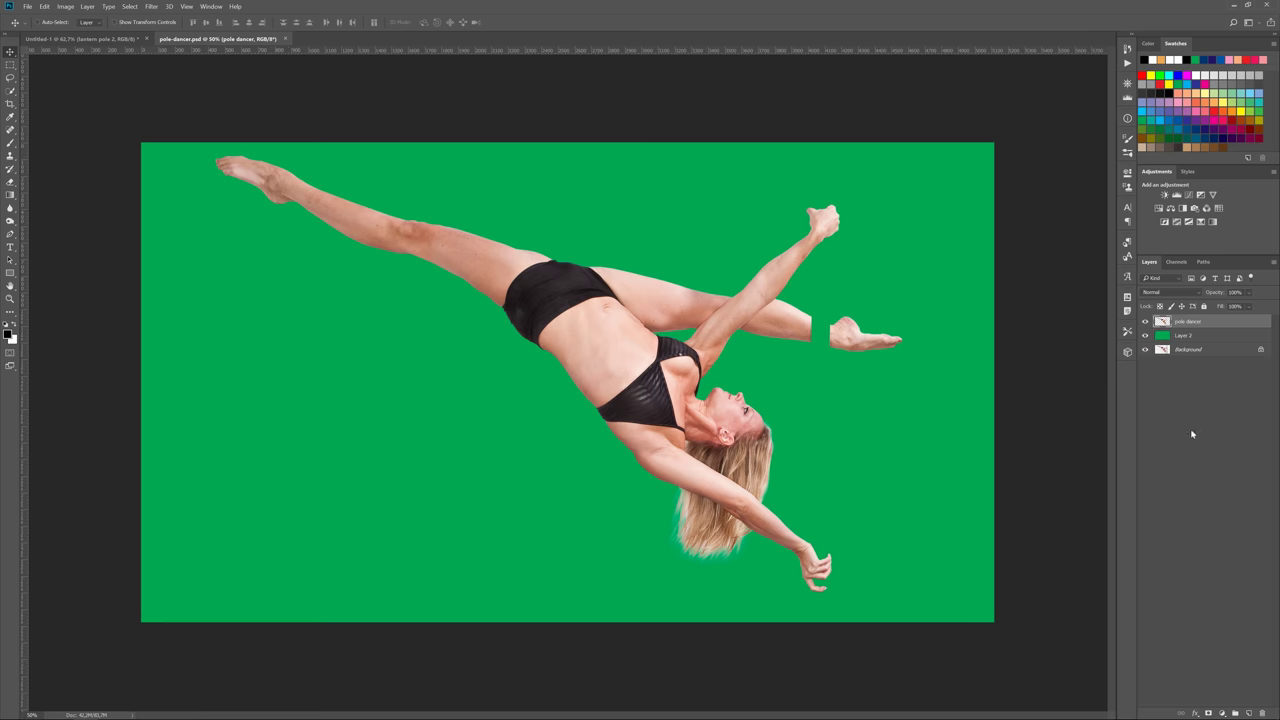
- Toggle the green backdrop layer to compare, then drag the dancer toward the Venice composite
{"action": "left_click", "coordinate": [1145, 337]}
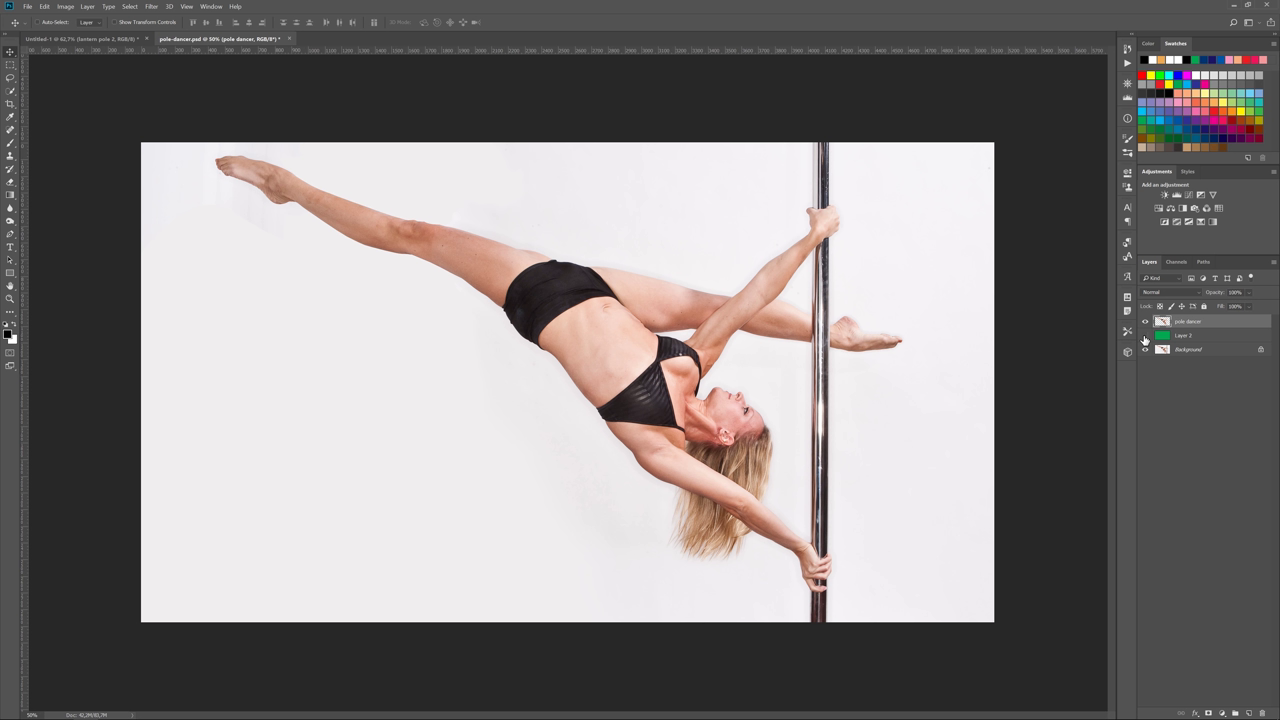
{"action": "left_click", "coordinate": [1145, 337]}
{"action": "mouse_move", "coordinate": [598, 340]}
{"action": "left_mouse_down"}
{"action": "mouse_move", "coordinate": [120, 42]}
{"action": "mouse_move", "coordinate": [300, 375]}
{"action": "left_mouse_up"}
- Drop the dancer below shadow 2, scale her down, and move her onto the nearest lamp post
{"action": "left_click_drag", "start_coordinate": [1202, 322], "coordinate": [1148, 390]}
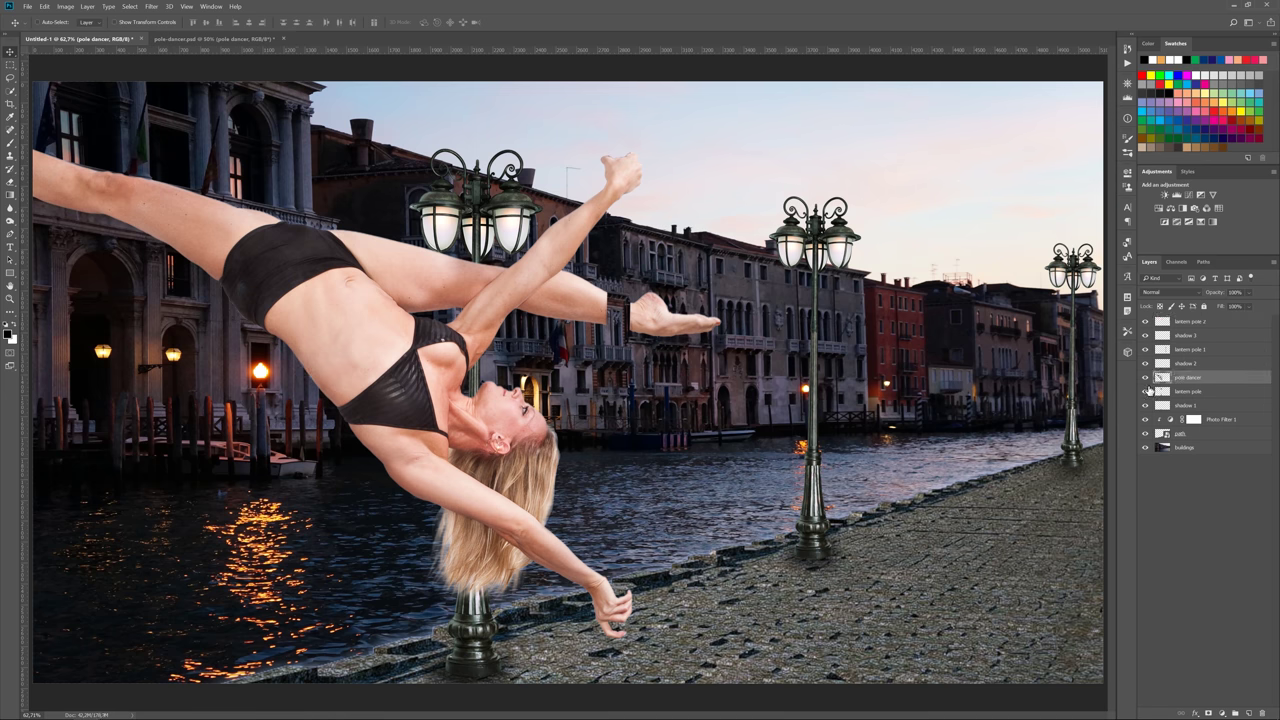
{"action": "key", "text": "ctrl+t"}
{"action": "left_click_drag", "start_coordinate": [724, 520], "coordinate": [483, 438]}
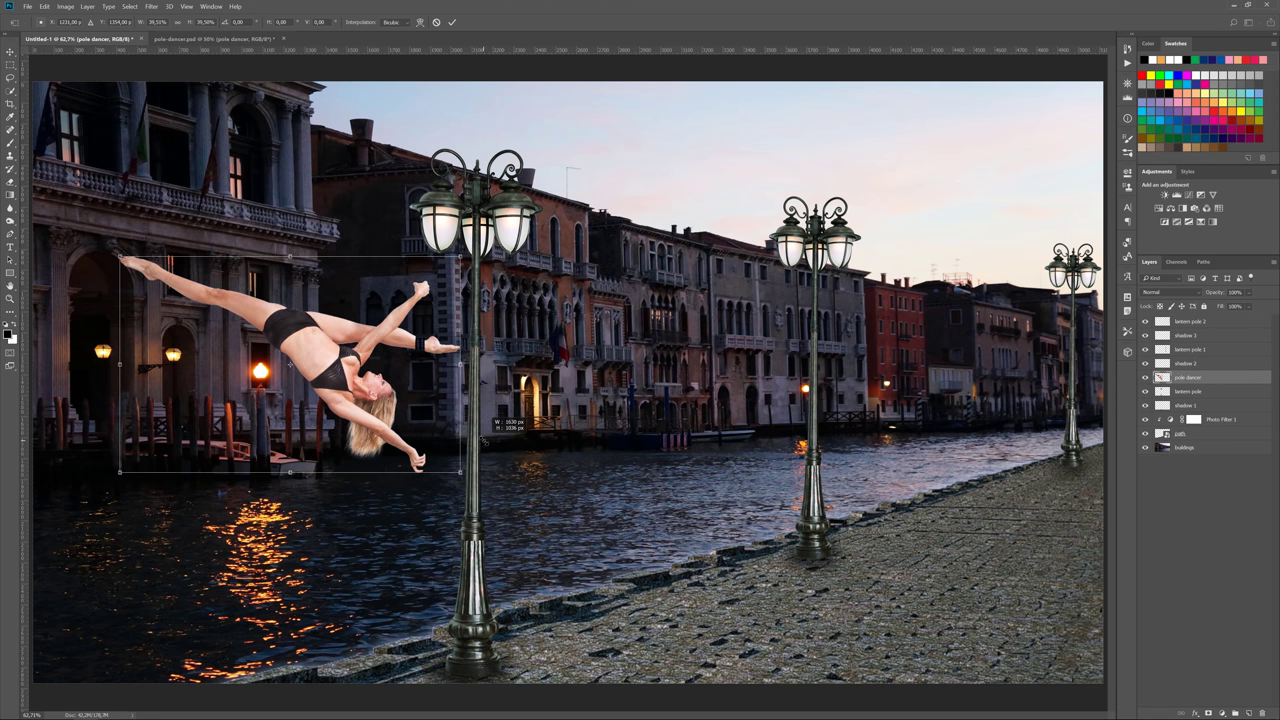
{"action": "key", "text": "Return"}
{"action": "left_click_drag", "start_coordinate": [313, 360], "coordinate": [371, 410]}
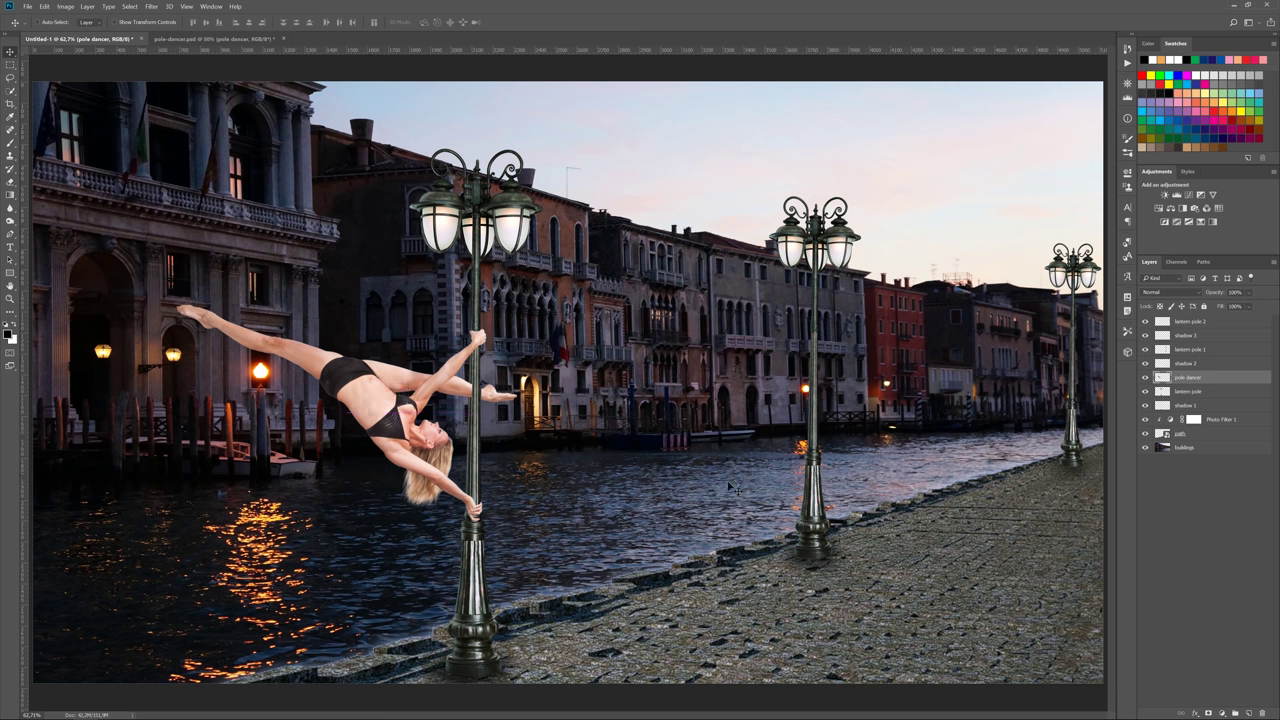
{"action": "key", "text": "ctrl+1"}
- Zoom in on the dancer's grip and add a new empty layer above the pole dancer
{"action": "key", "text": "ctrl+plus"}
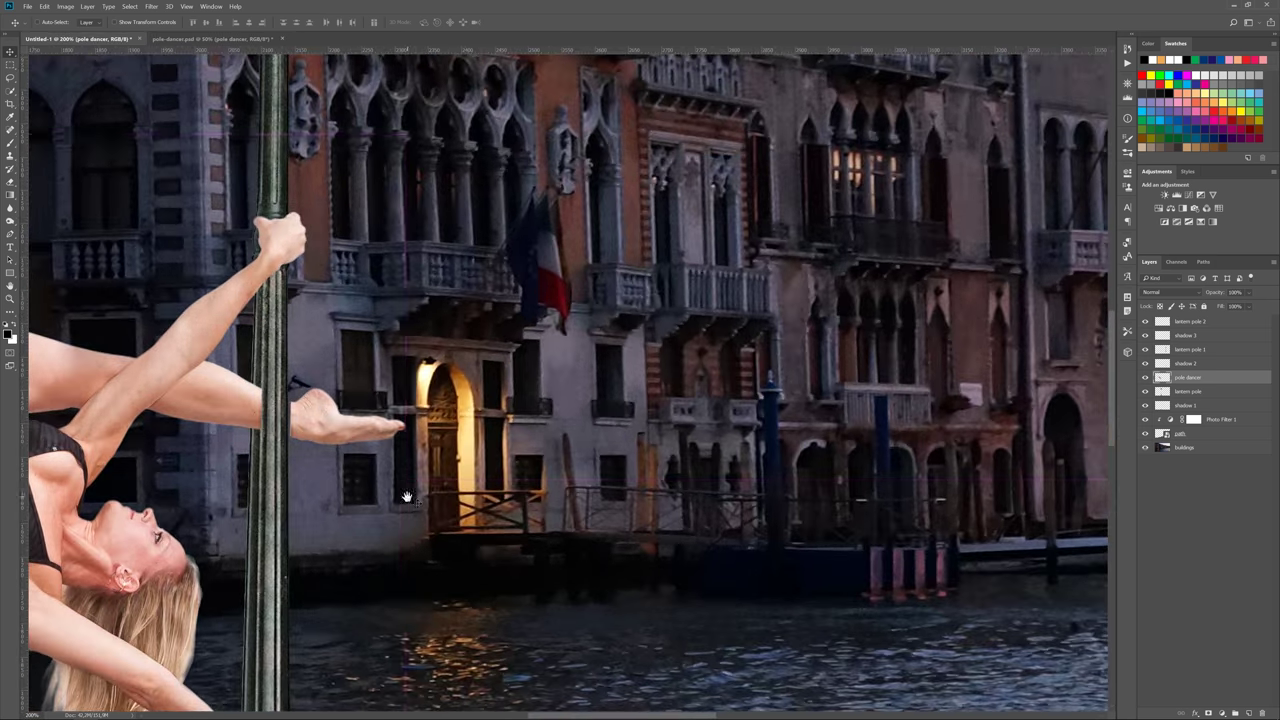
{"action": "mouse_move", "coordinate": [250, 476]}
{"action": "left_mouse_down"}
{"action": "mouse_move", "coordinate": [474, 276]}
{"action": "mouse_move", "coordinate": [474, 314]}
{"action": "left_mouse_up"}
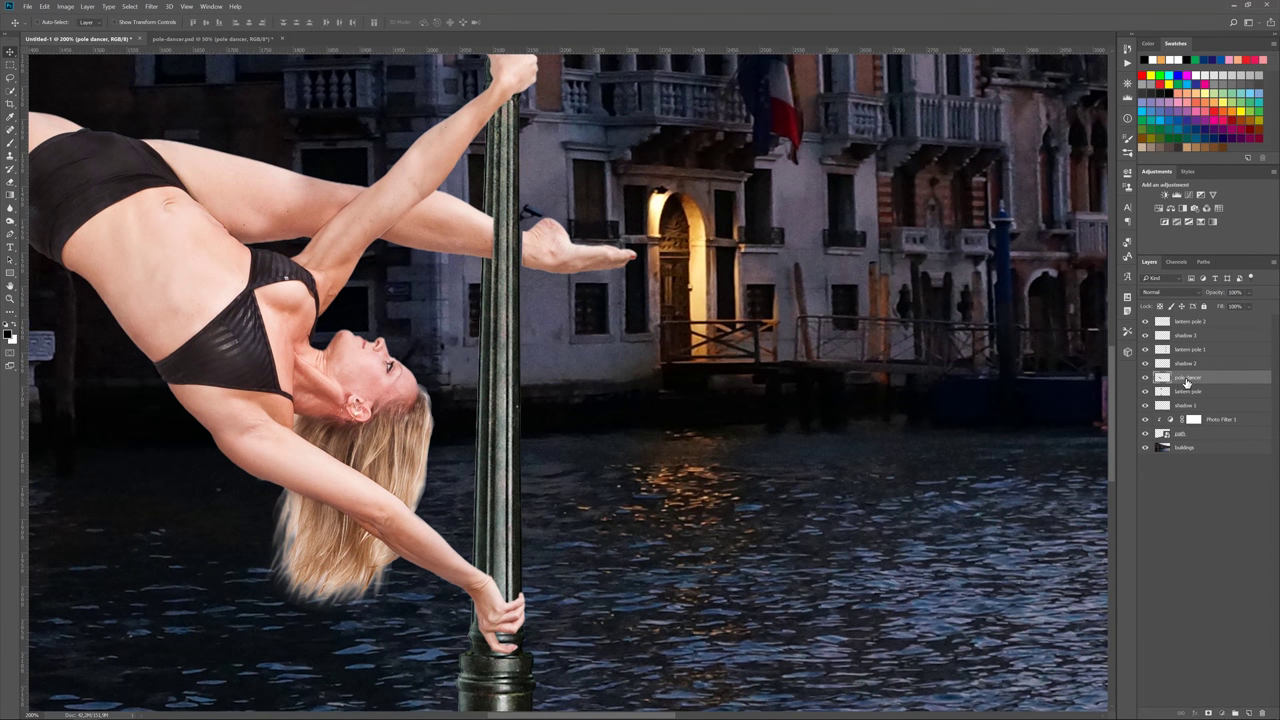
{"action": "left_click", "coordinate": [10, 64]}
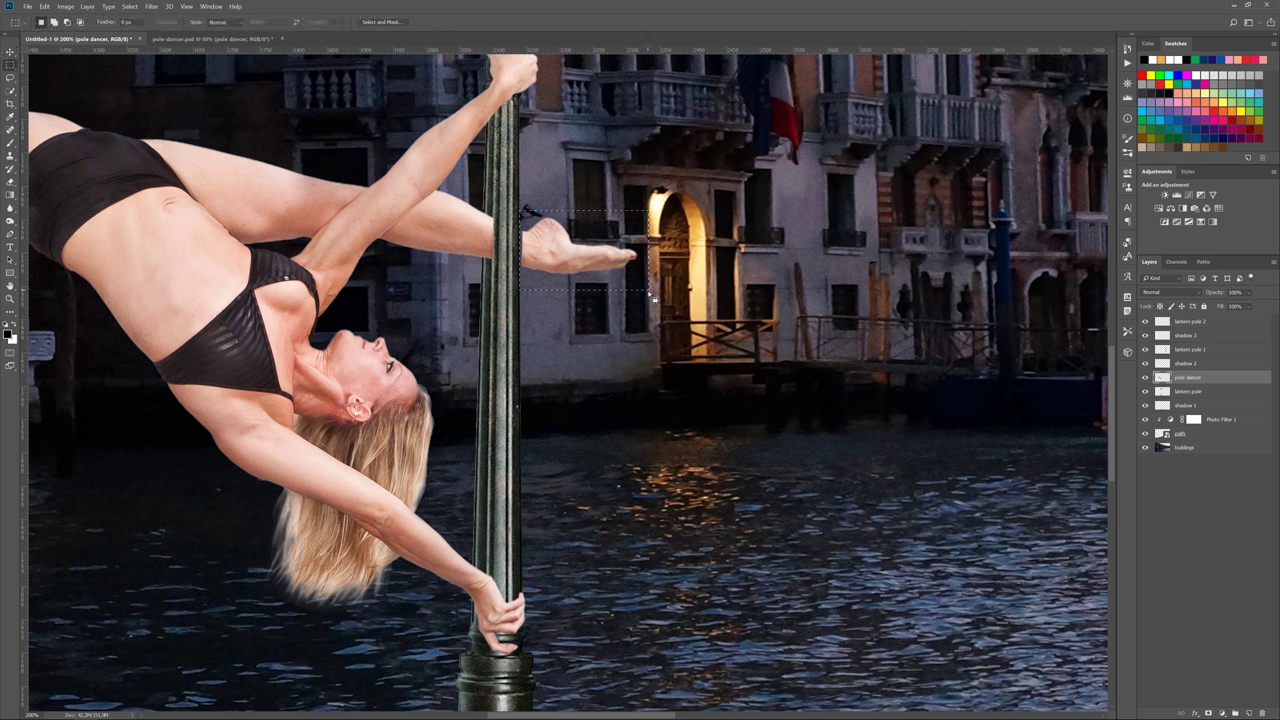
{"action": "key", "text": "ctrl+shift+alt+n"}
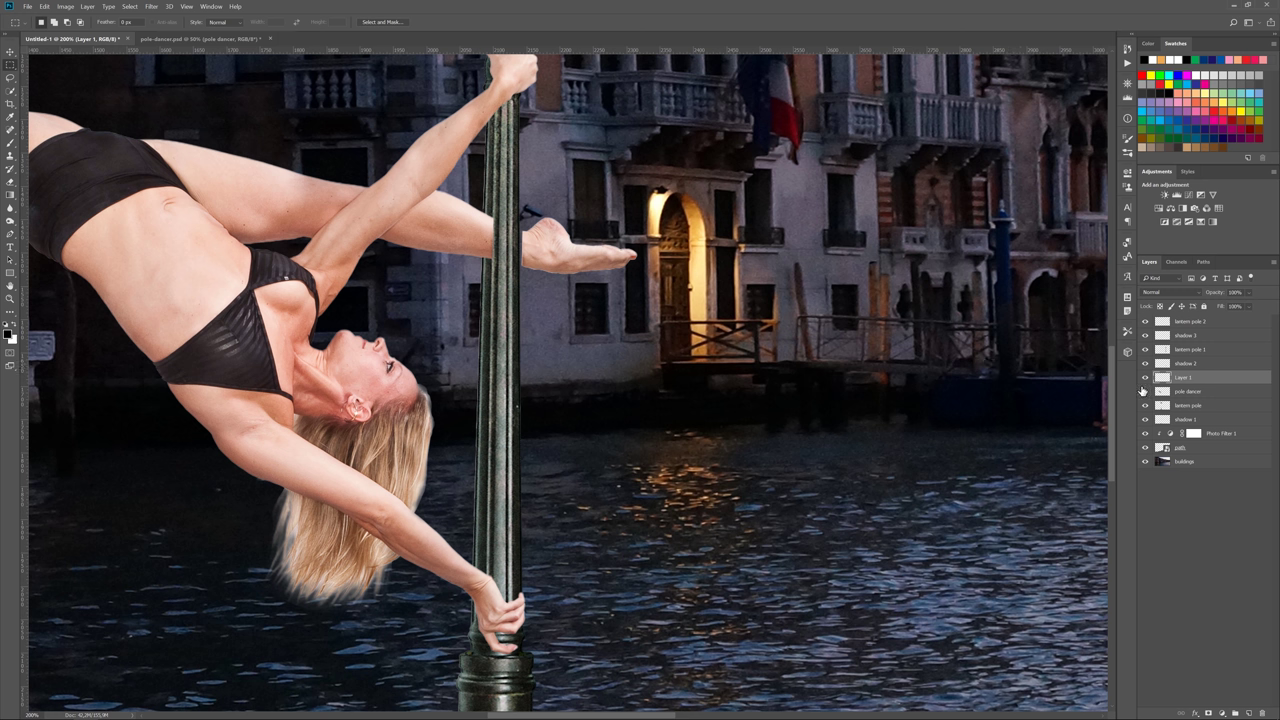
{"action": "key", "text": "v"}
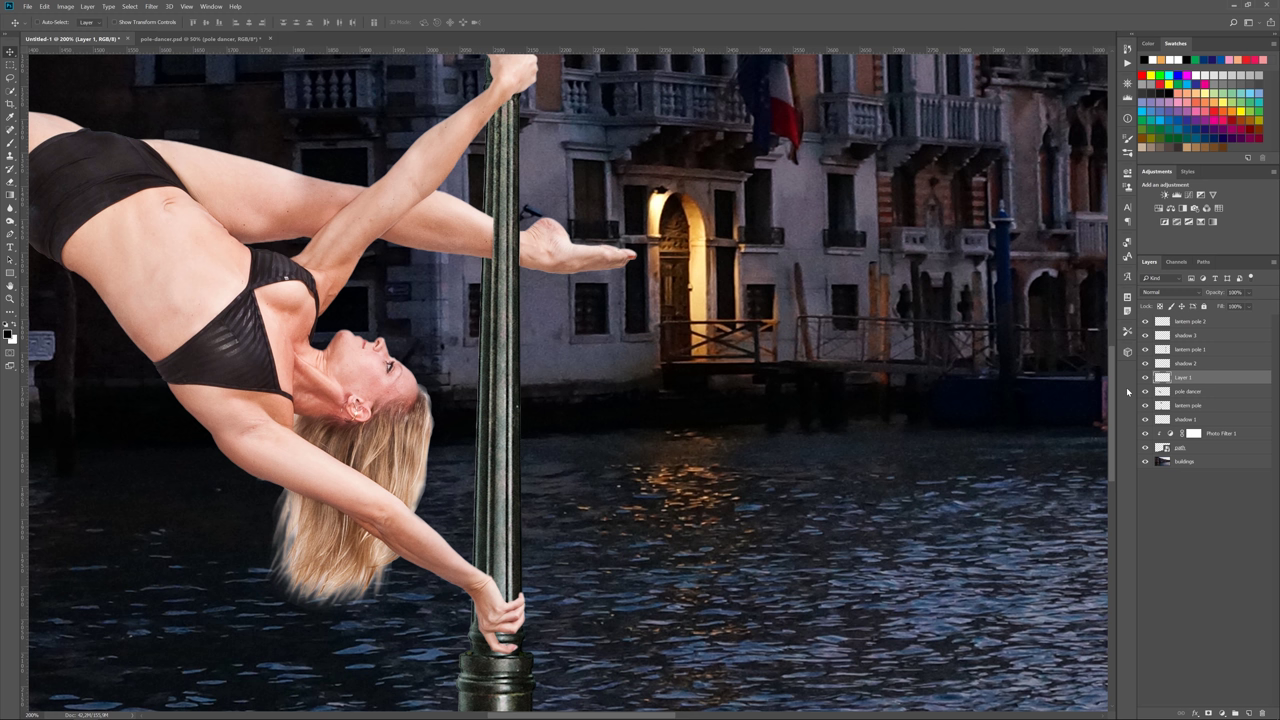
- Erase the dancer's toes beside the pole, comparing with Layer 1, then fit the view
{"action": "left_click", "coordinate": [1162, 385], "text": "alt"}
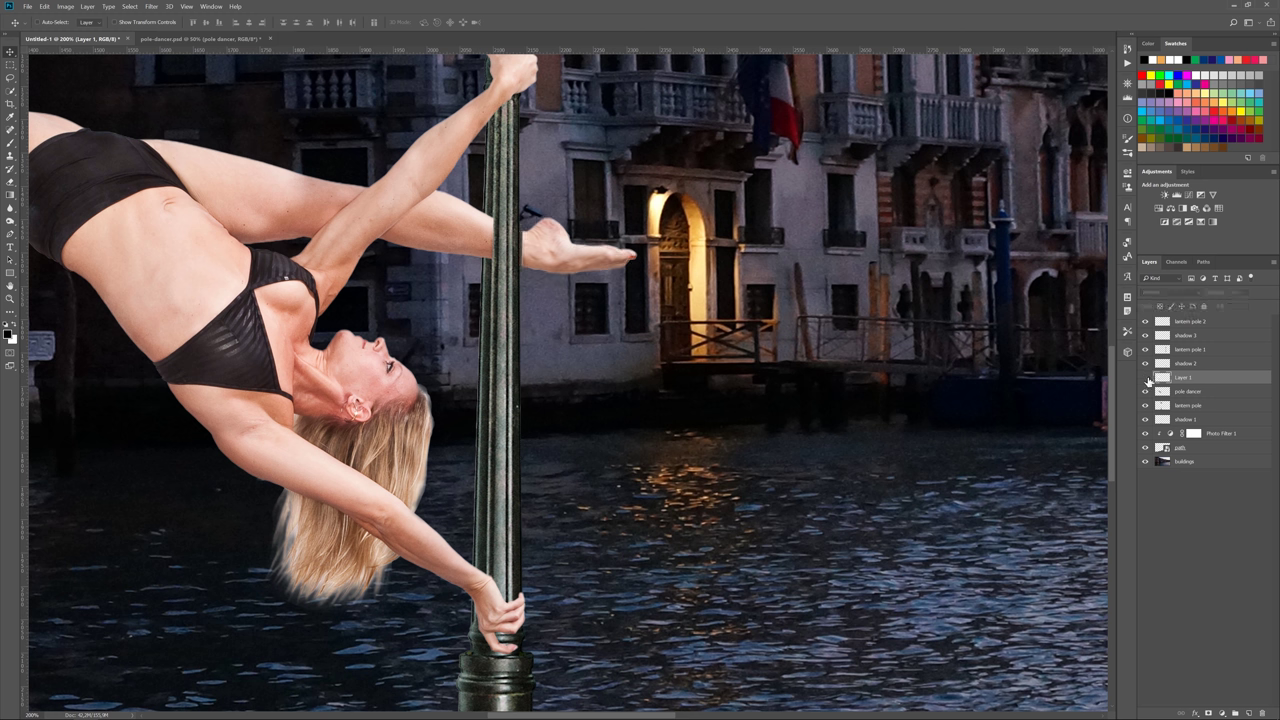
{"action": "key", "text": "e"}
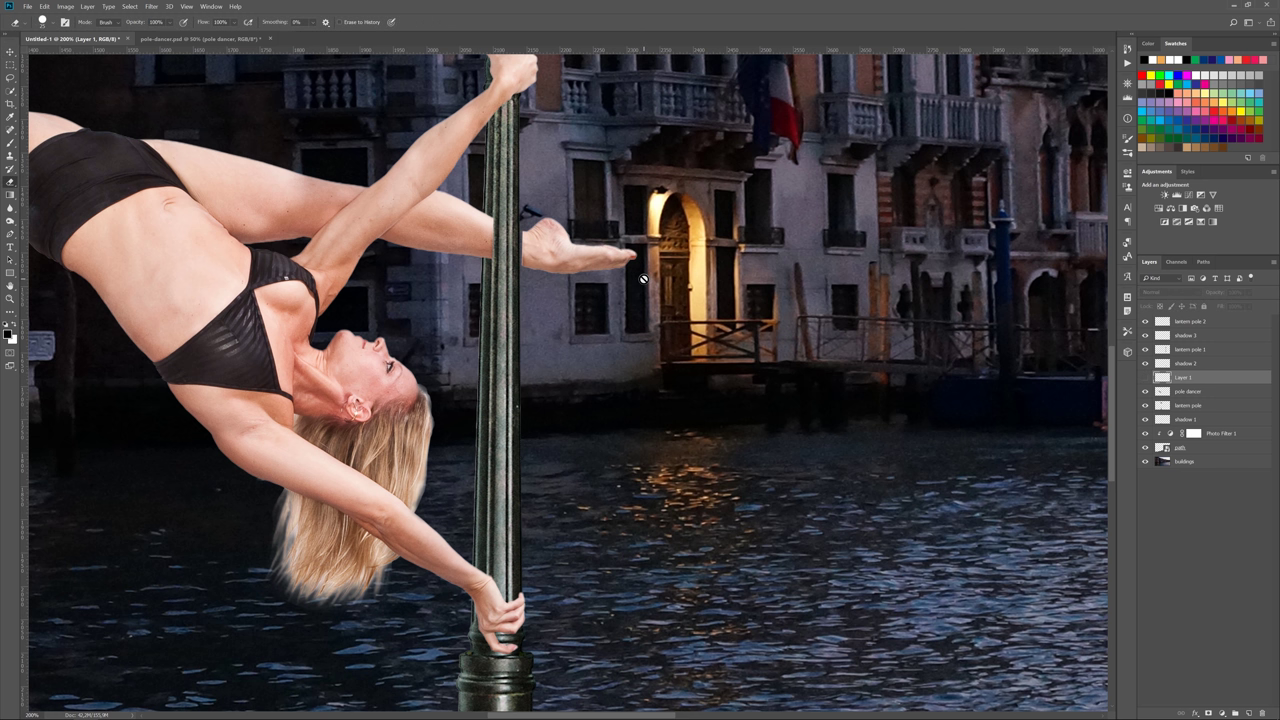
{"action": "left_click", "coordinate": [1163, 397]}
{"action": "mouse_move", "coordinate": [638, 260]}
{"action": "left_mouse_down"}
{"action": "mouse_move", "coordinate": [528, 234]}
{"action": "mouse_move", "coordinate": [540, 268]}
{"action": "mouse_move", "coordinate": [556, 265]}
{"action": "mouse_move", "coordinate": [545, 255]}
{"action": "left_mouse_up"}
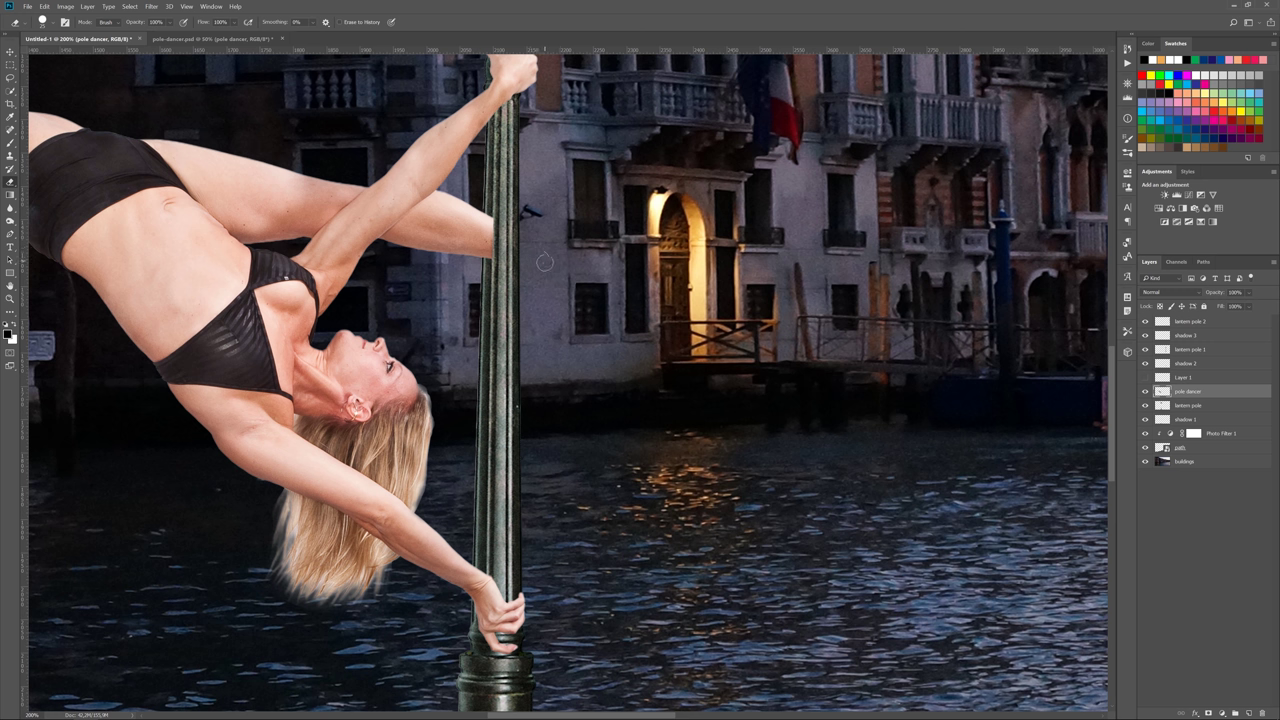
{"action": "key", "text": "v"}
{"action": "left_click", "coordinate": [1145, 378]}
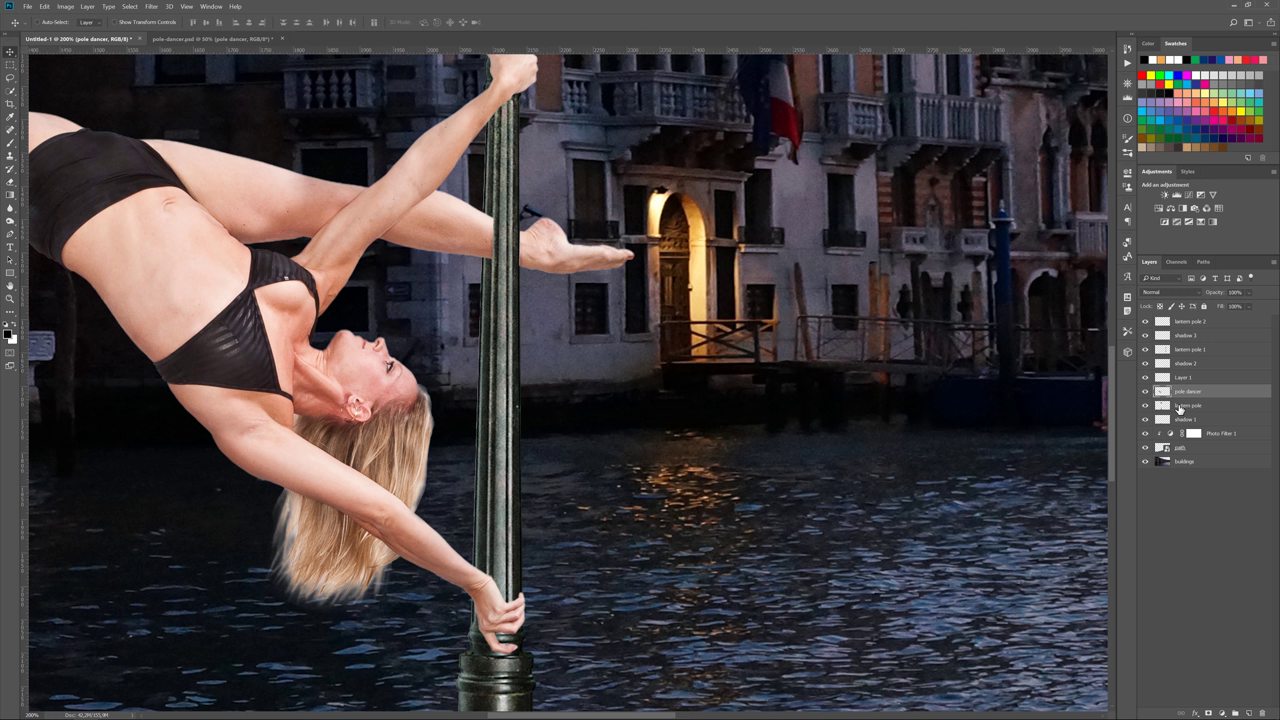
{"action": "key", "text": "e"}
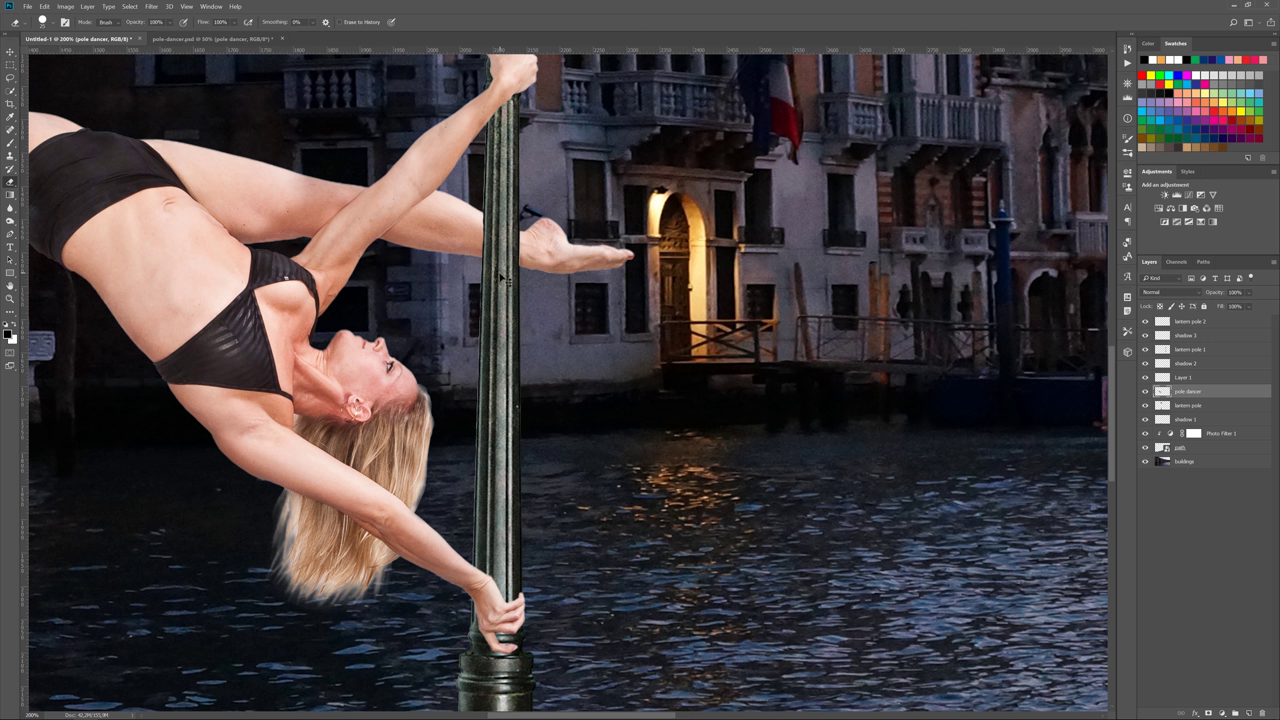
{"action": "key", "text": "ctrl+0"}
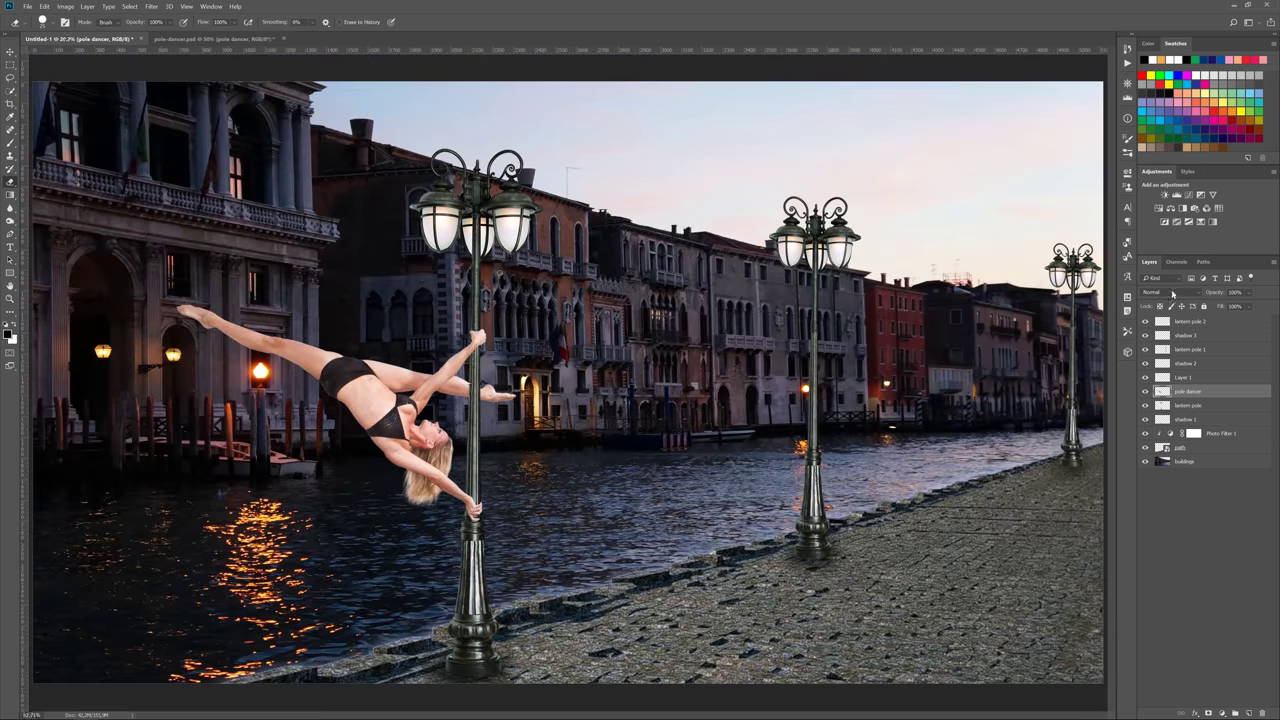
- Add a clipped Hue/Saturation layer with lowered saturation and a Cooling Filter (80) Photo Filter at about 24% density
{"action": "left_click", "coordinate": [1158, 210]}
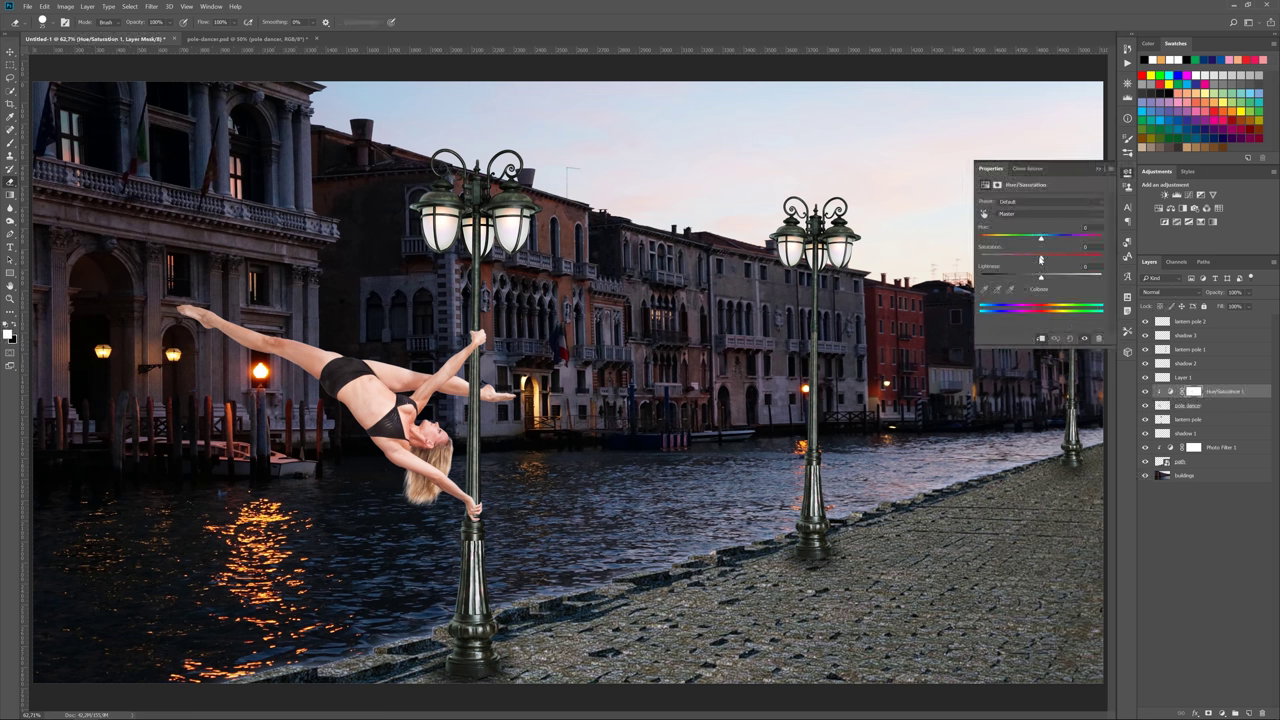
{"action": "left_click_drag", "start_coordinate": [1040, 258], "coordinate": [1017, 263]}
{"action": "left_click", "coordinate": [1163, 407]}
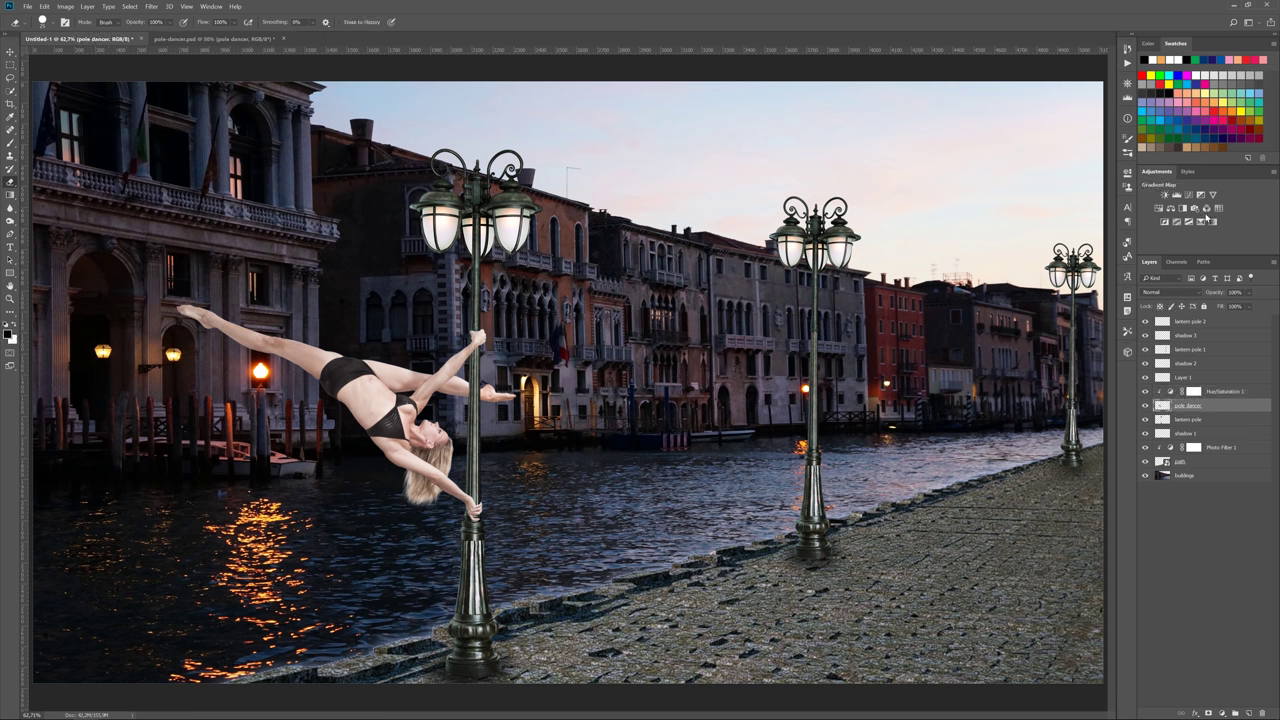
{"action": "left_click", "coordinate": [1195, 208]}
{"action": "left_click", "coordinate": [1050, 202]}
{"action": "left_click", "coordinate": [1030, 232]}
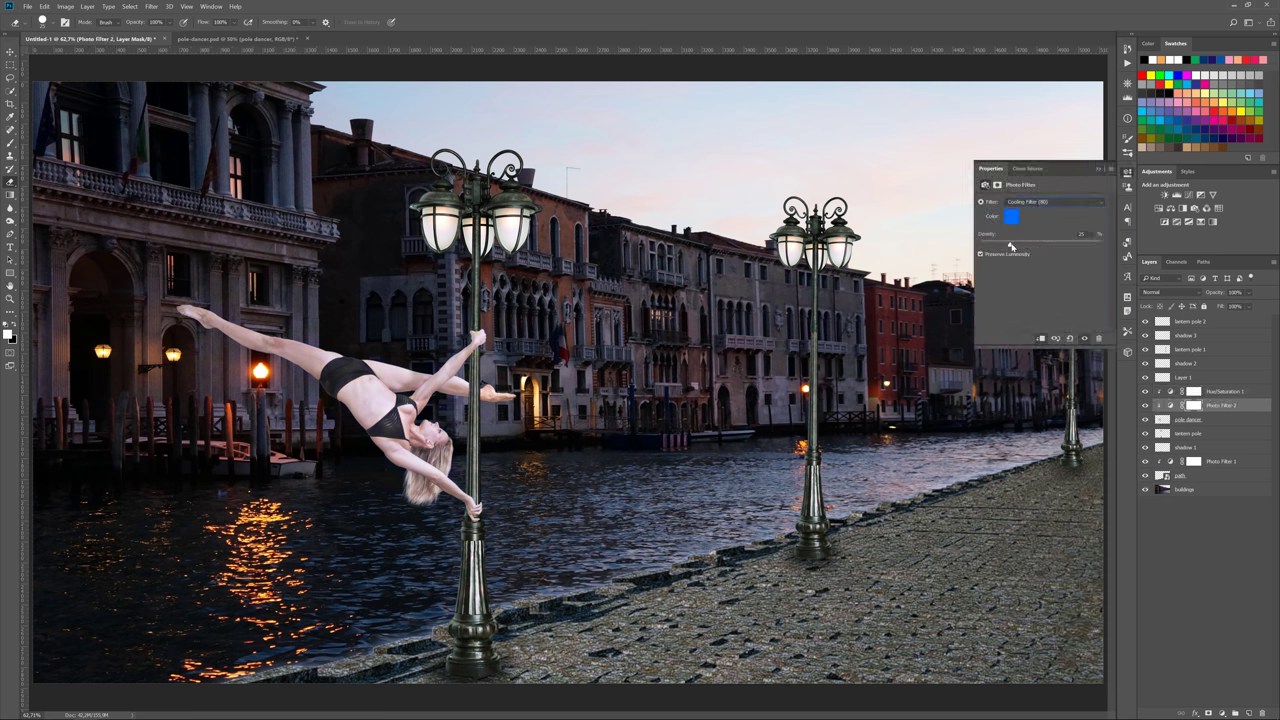
{"action": "left_click_drag", "start_coordinate": [1003, 246], "coordinate": [997, 247]}
- Collapse the adjustment properties, make the pole dancer layer active and pick the Dodge tool
{"action": "left_click", "coordinate": [1101, 169]}
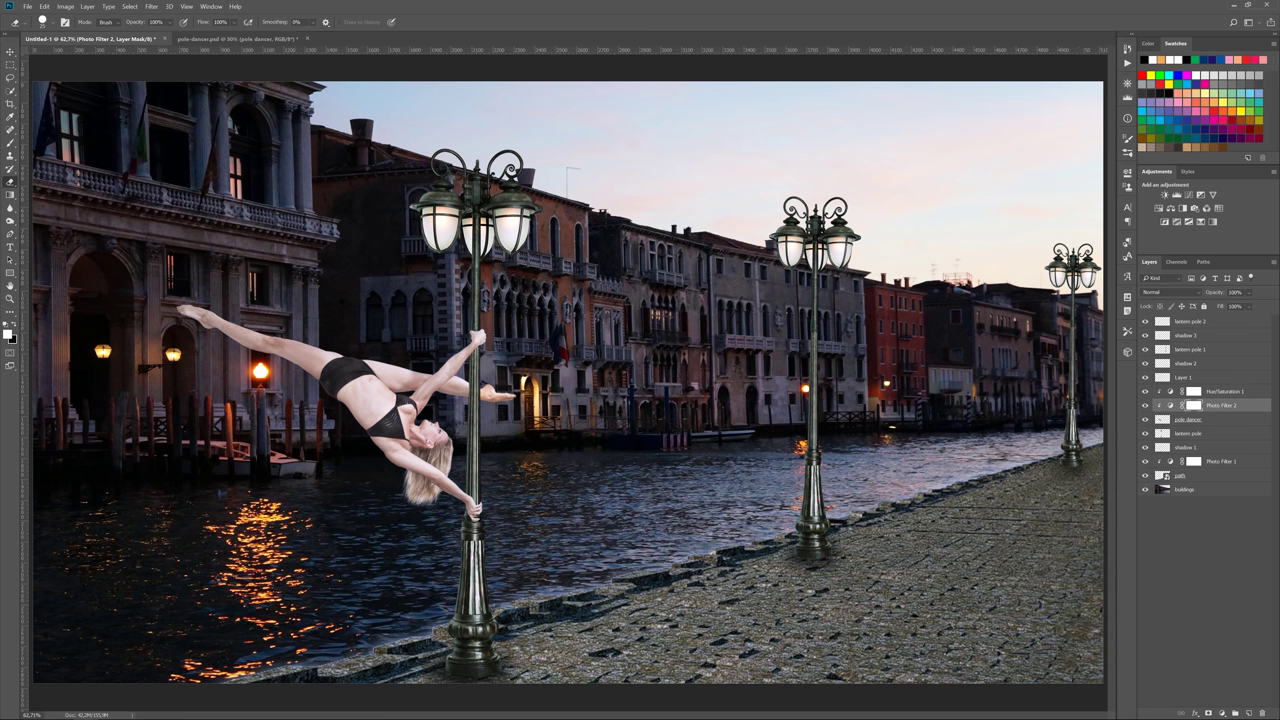
{"action": "left_click", "coordinate": [1162, 419]}
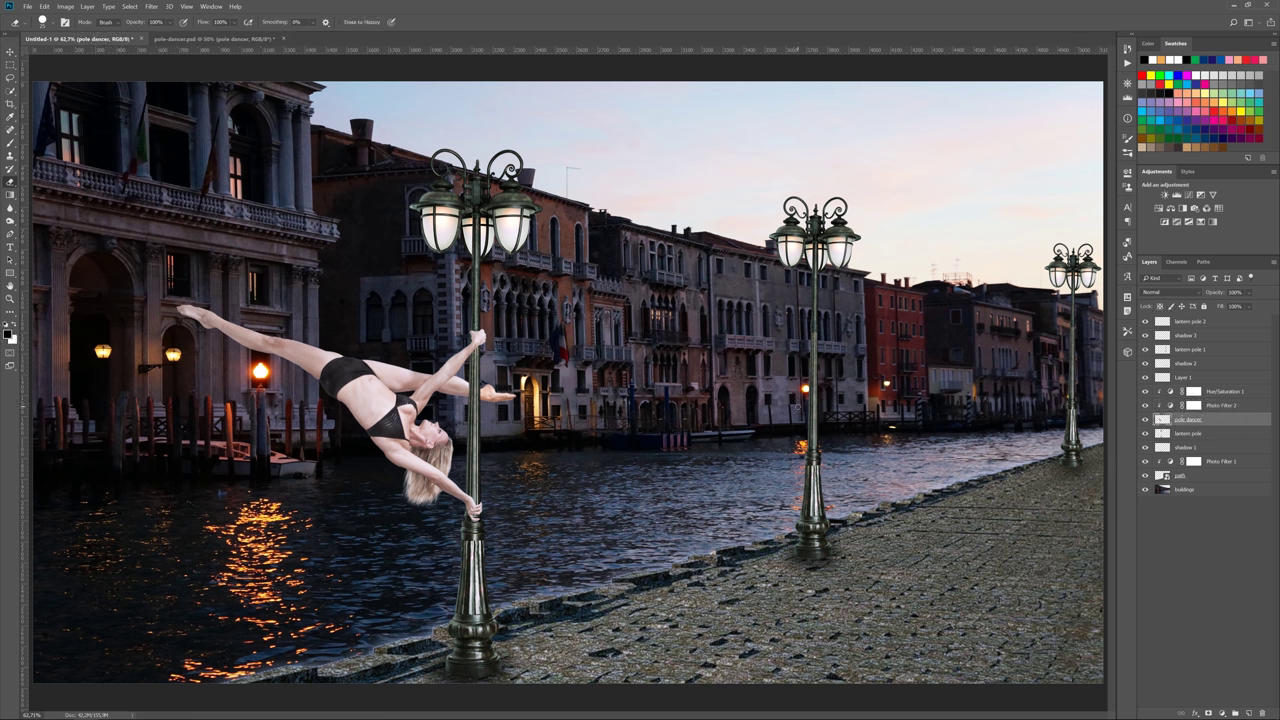
{"action": "left_click", "coordinate": [9, 221]}
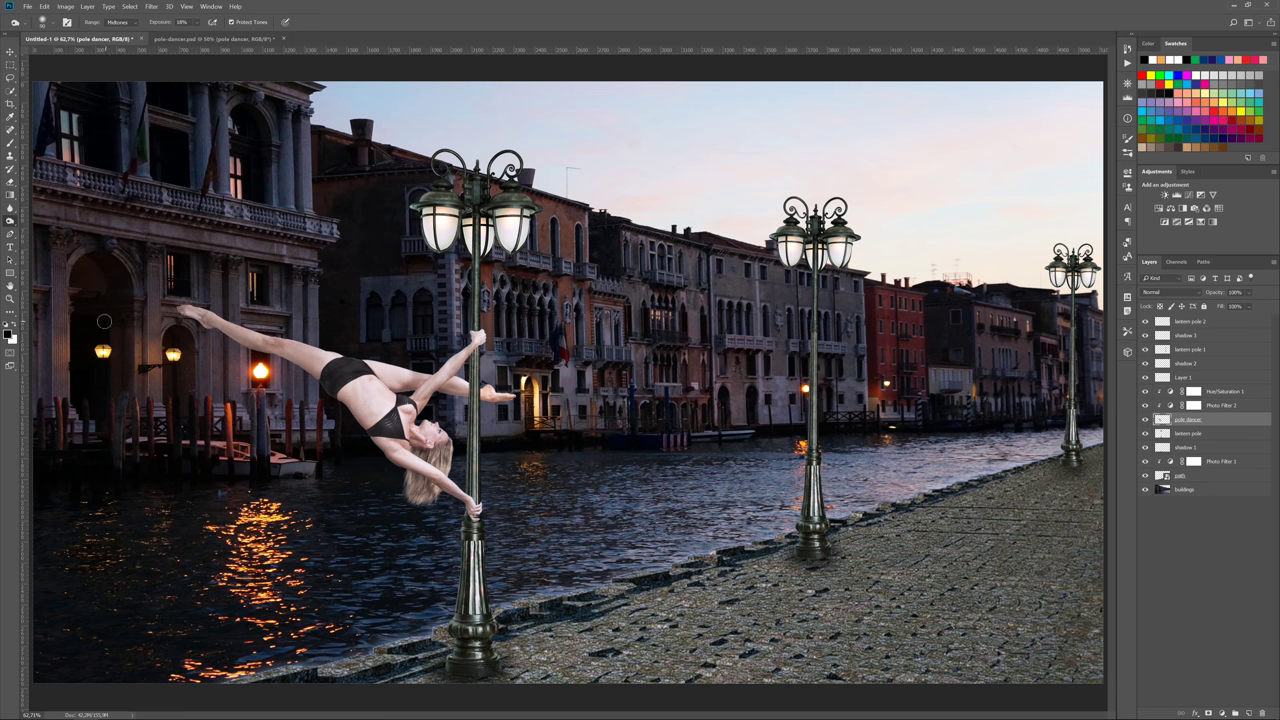
- Switch to the Move tool, select the buildings layer and bring up the blur filters
{"action": "key", "text": "v"}
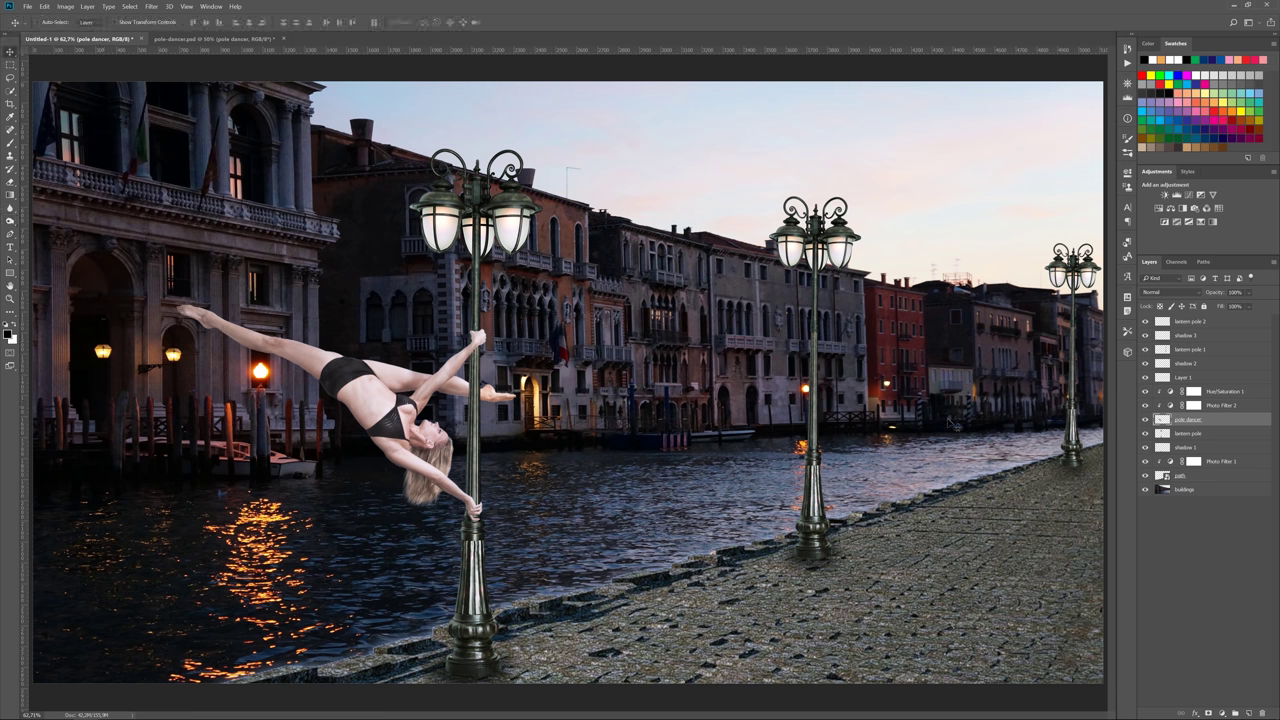
{"action": "left_click", "coordinate": [1192, 491]}
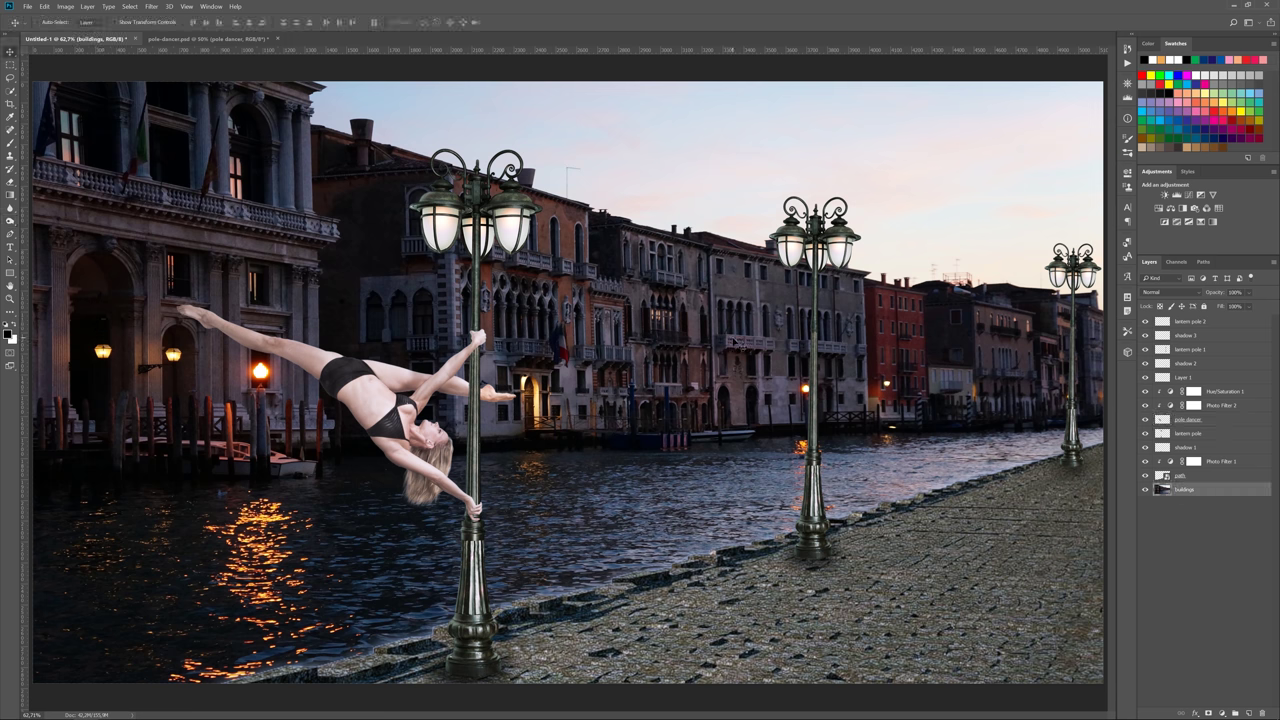
{"action": "left_click", "coordinate": [172, 8]}
{"action": "mouse_move", "coordinate": [200, 111]}
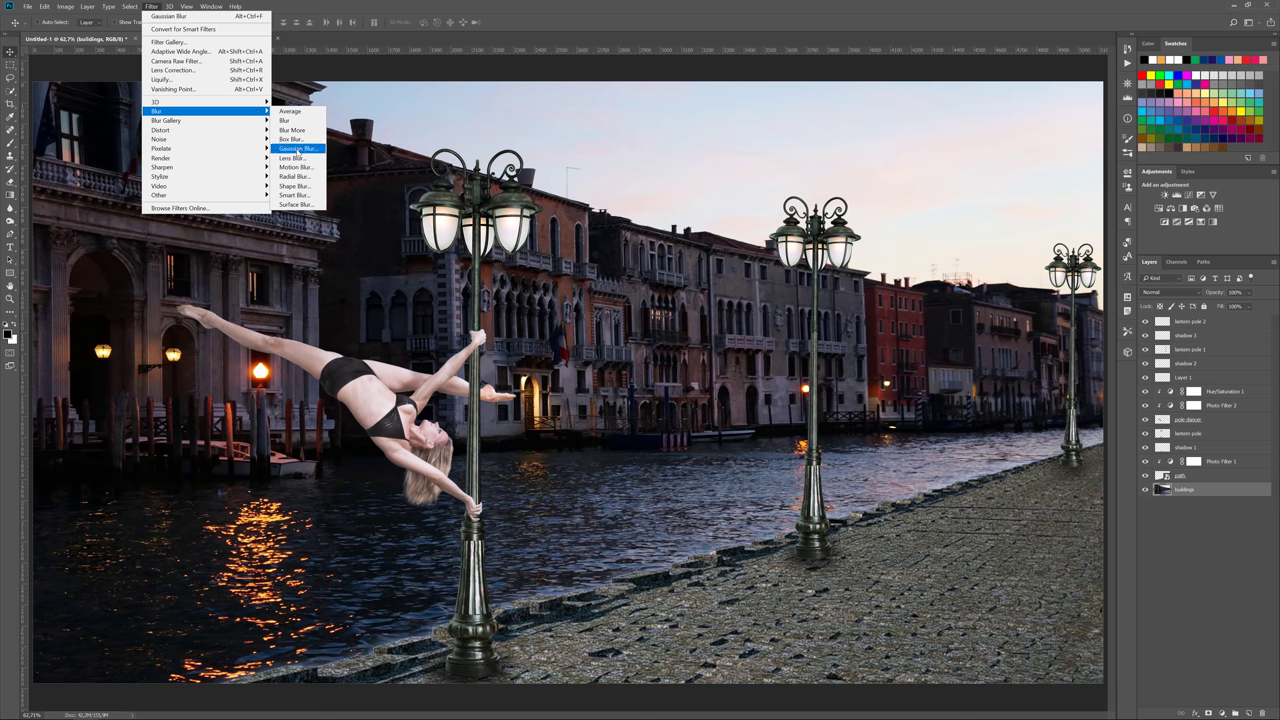
- Gaussian-blur the buildings by 6 px and merge the path layer with Photo Filter 1
{"action": "left_click", "coordinate": [295, 148]}
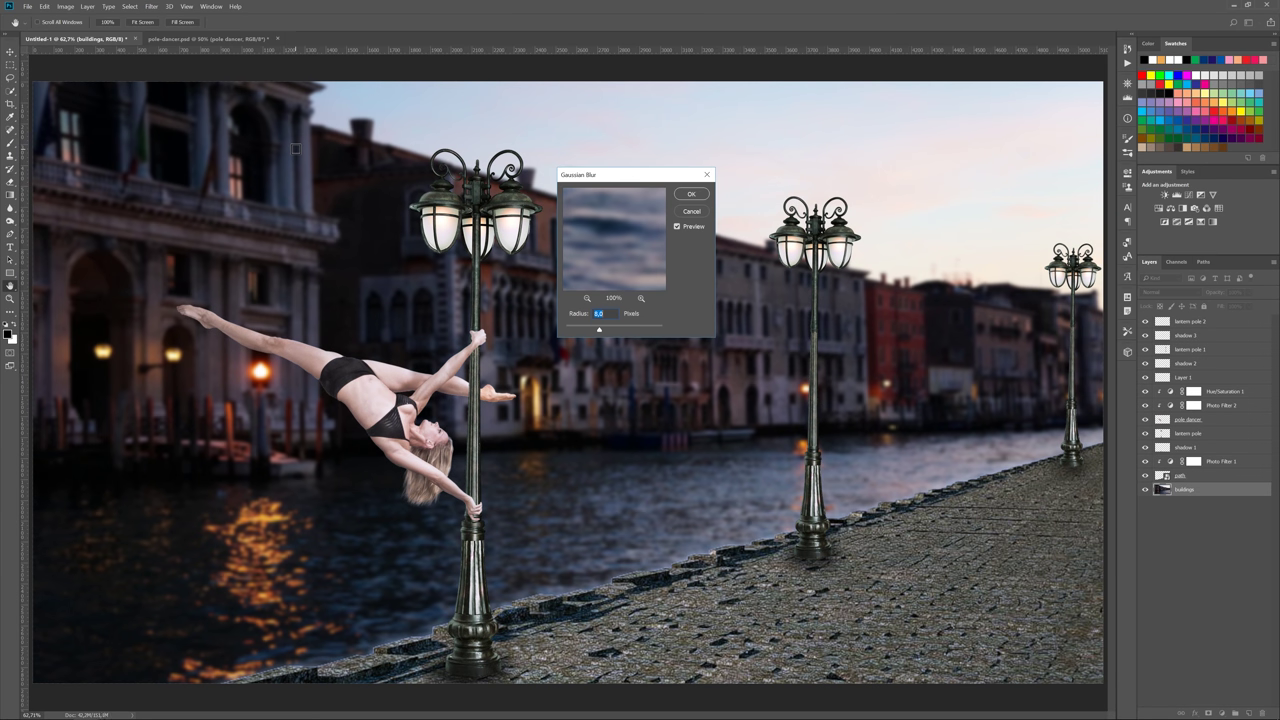
{"action": "key", "text": "Return"}
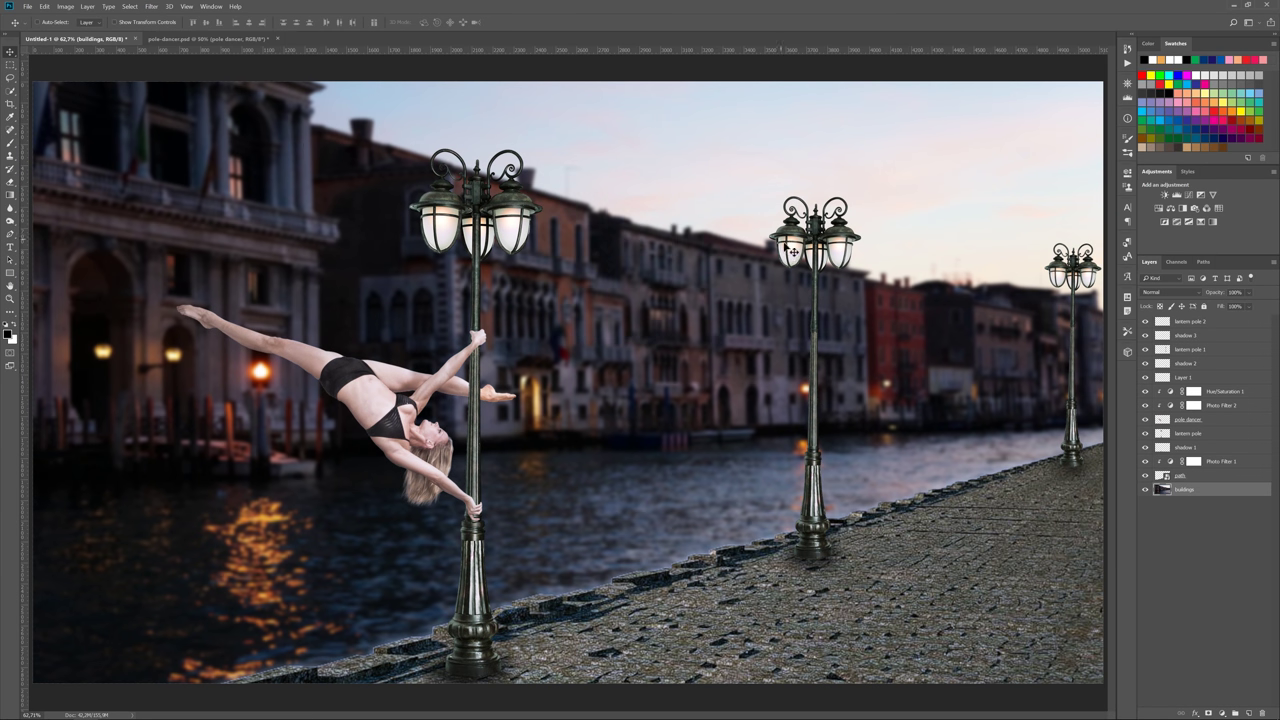
{"action": "left_click", "coordinate": [1163, 475]}
{"action": "left_click", "coordinate": [1250, 463], "text": "shift"}
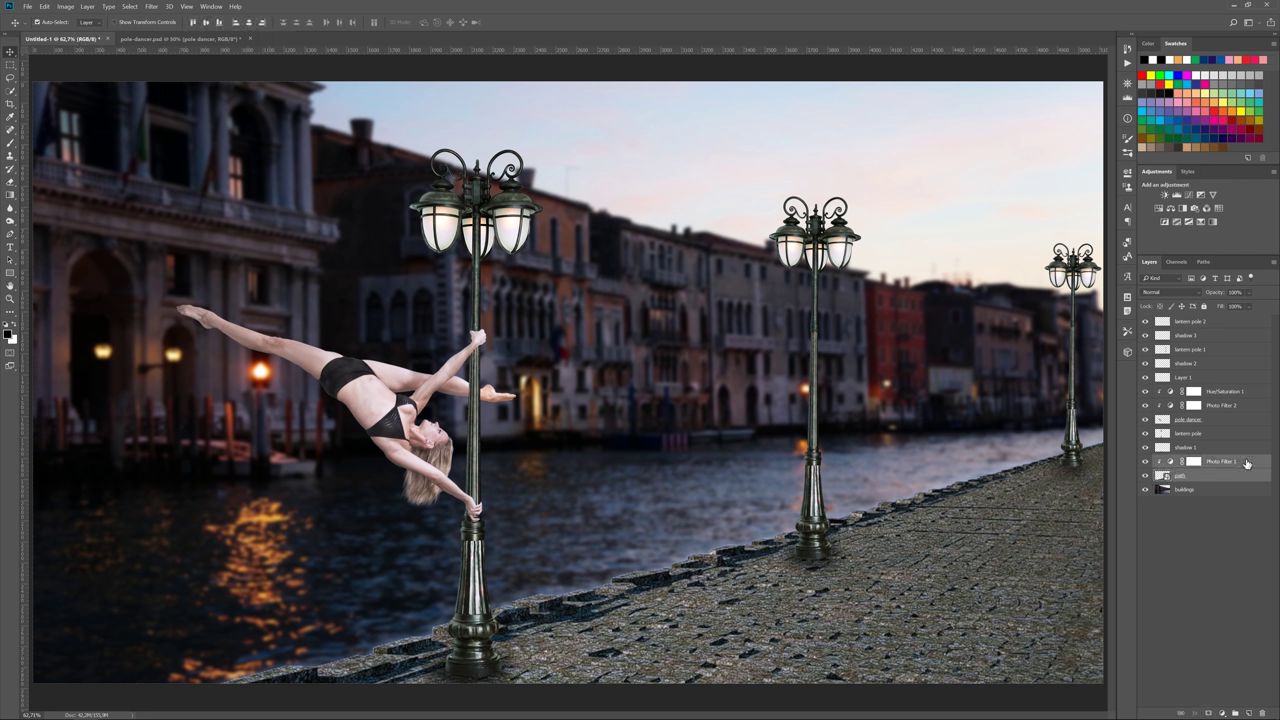
{"action": "key", "text": "ctrl+e"}
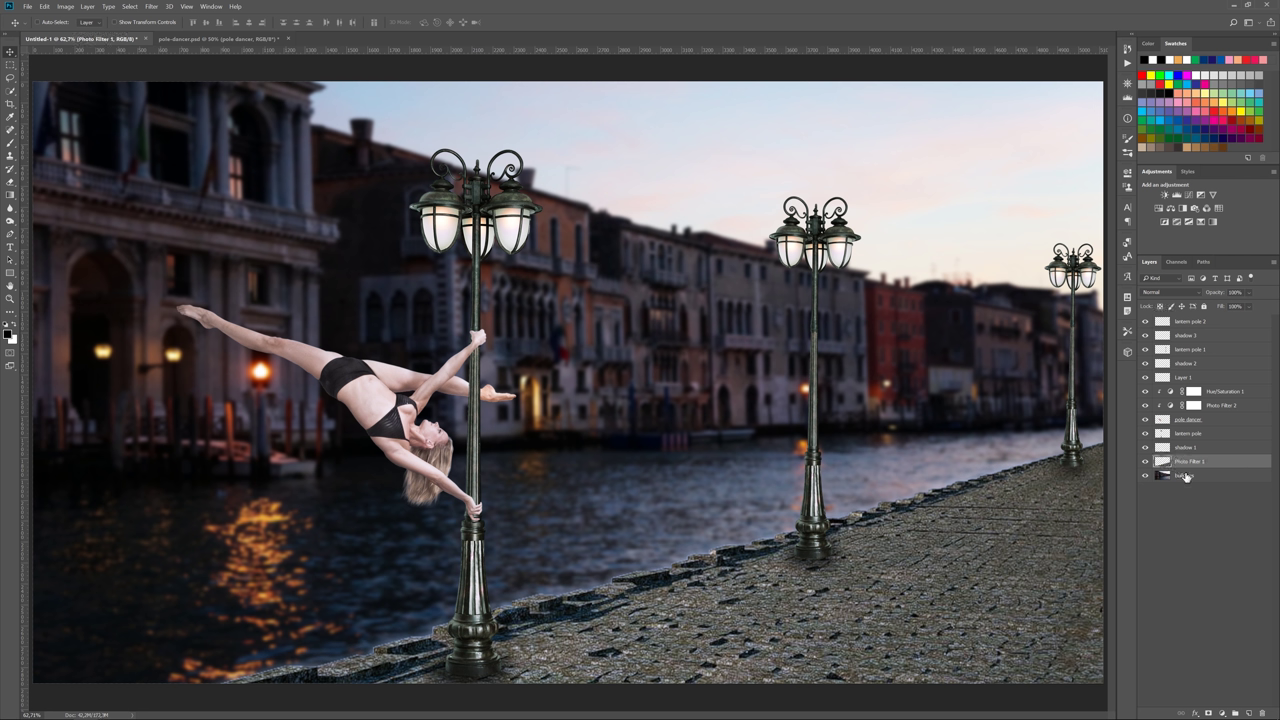
- Duplicate the merged pavement layer and give the copy a 5 px Gaussian Blur
{"action": "key", "text": "ctrl+j"}
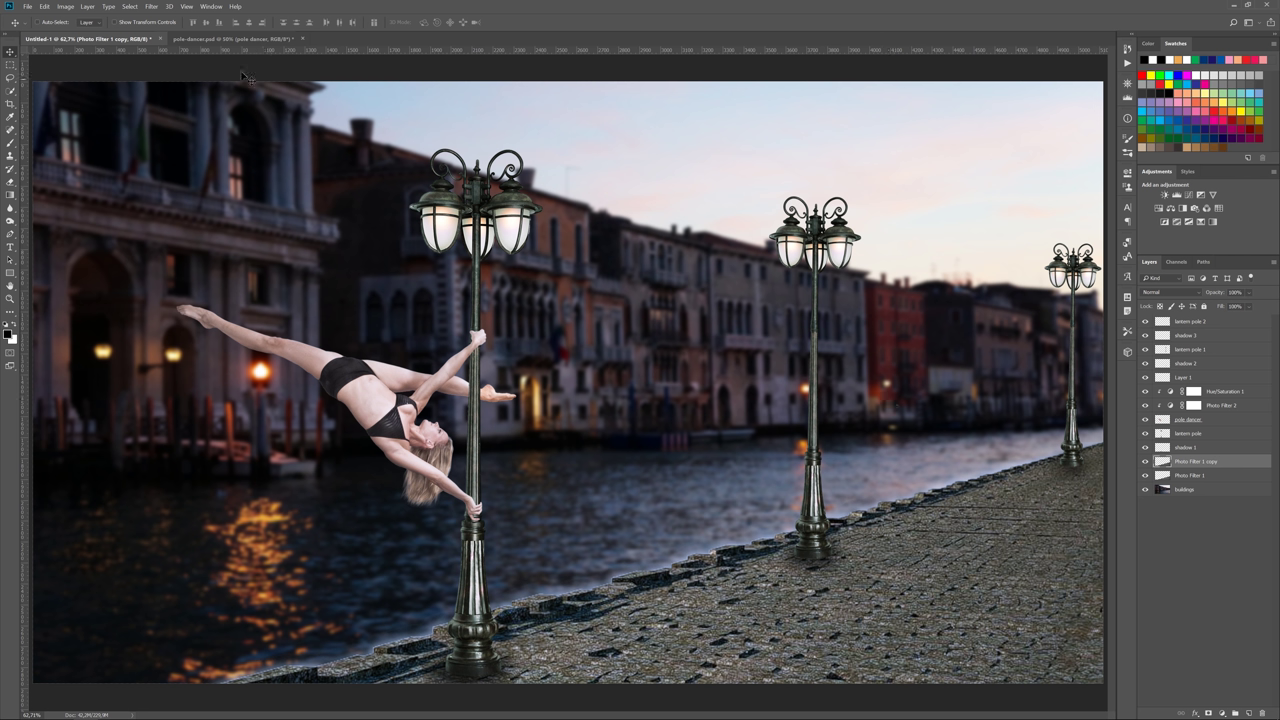
{"action": "left_click", "coordinate": [152, 6]}
{"action": "mouse_move", "coordinate": [157, 110]}
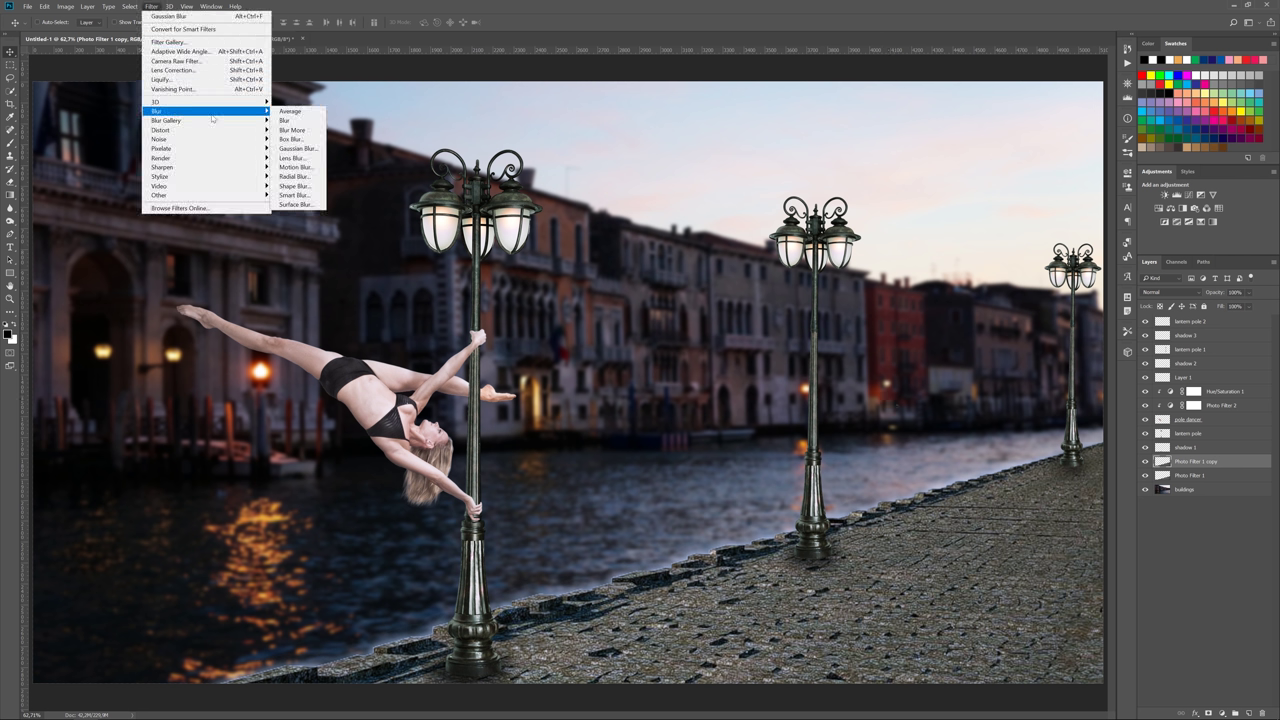
{"action": "left_click", "coordinate": [298, 148]}
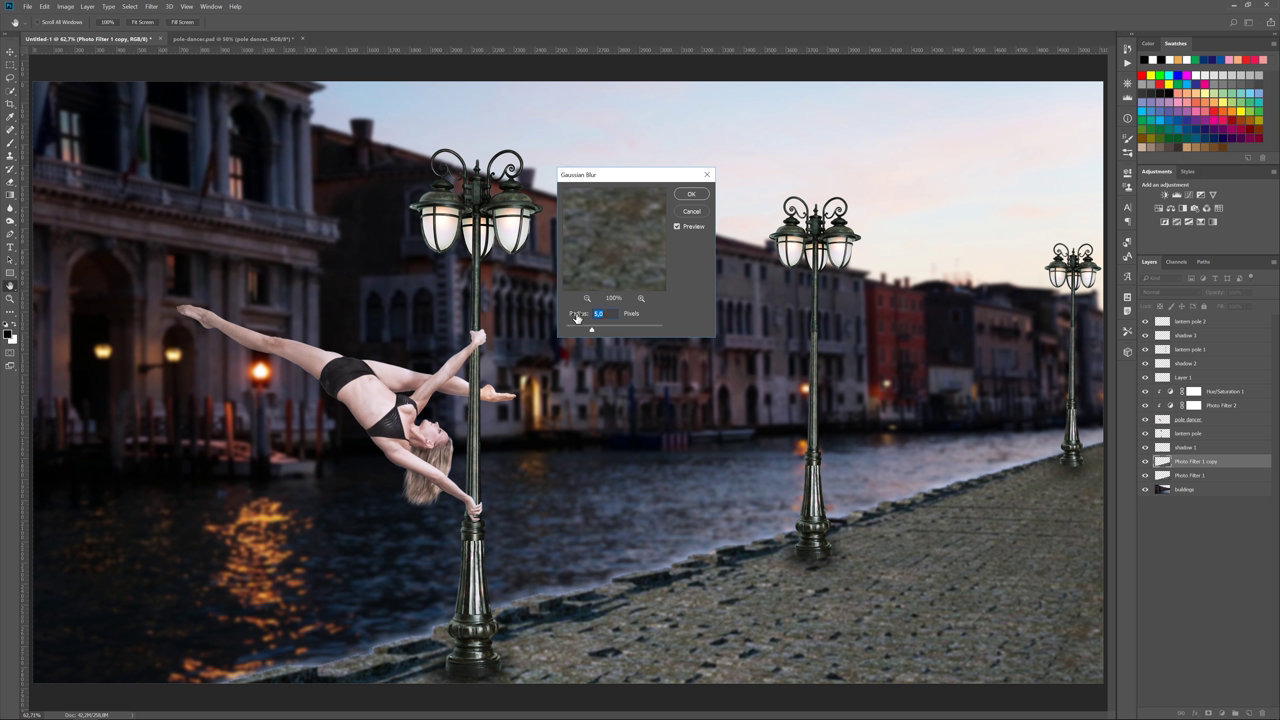
{"action": "left_click", "coordinate": [691, 194]}
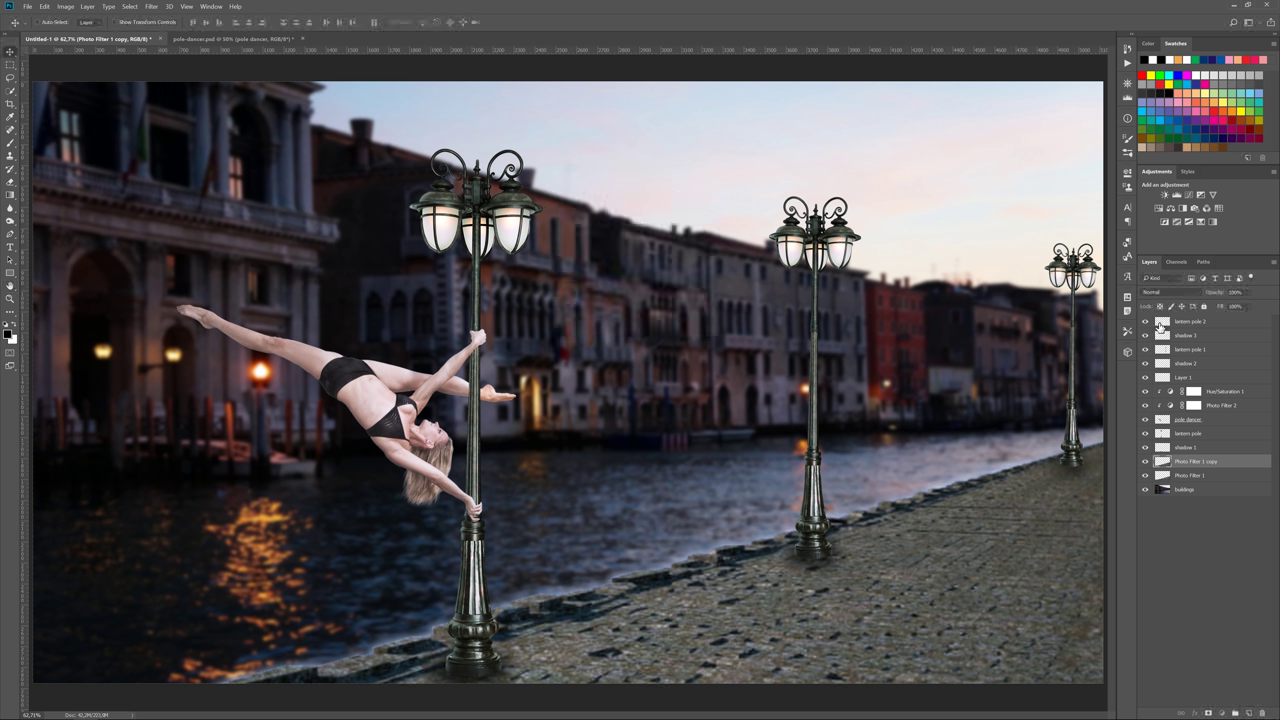
- Apply a 1 px Gaussian Blur to lantern pole 2 and lantern pole 1
{"action": "left_click", "coordinate": [1163, 321]}
{"action": "left_click", "coordinate": [152, 6]}
{"action": "left_click", "coordinate": [298, 148]}
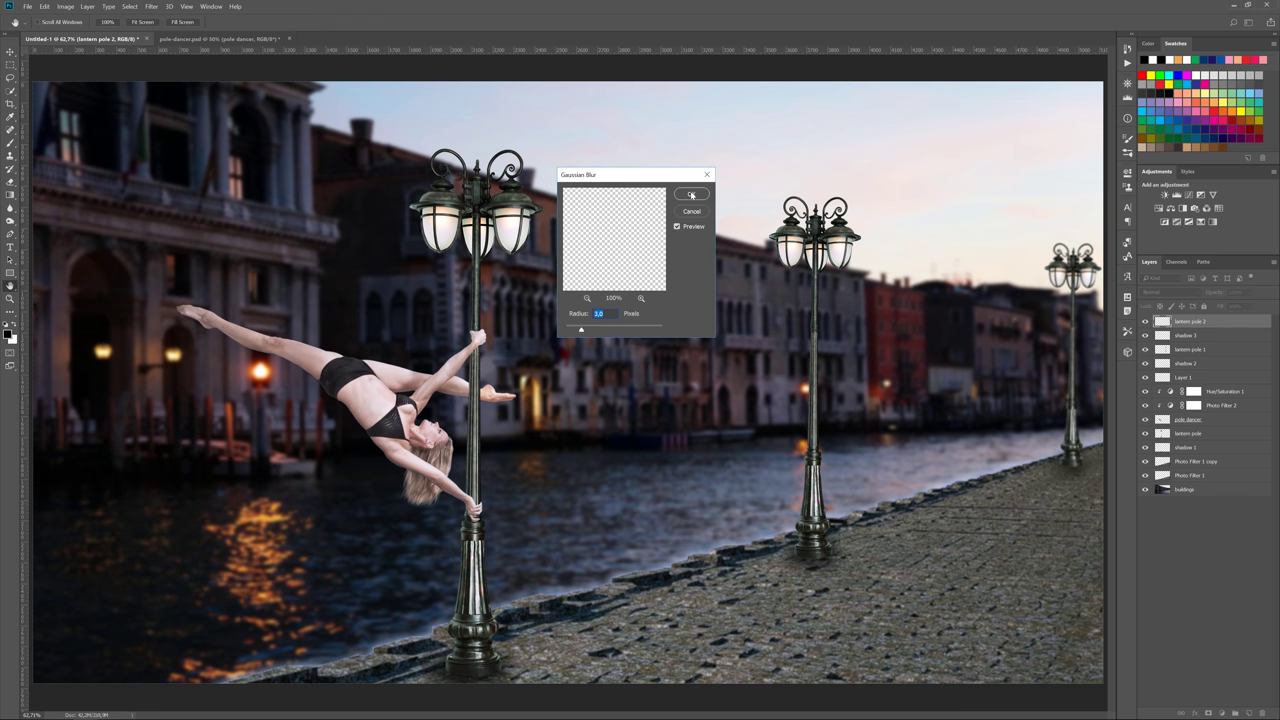
{"action": "left_click", "coordinate": [691, 195]}
{"action": "left_click", "coordinate": [1190, 349]}
{"action": "left_click", "coordinate": [152, 6]}
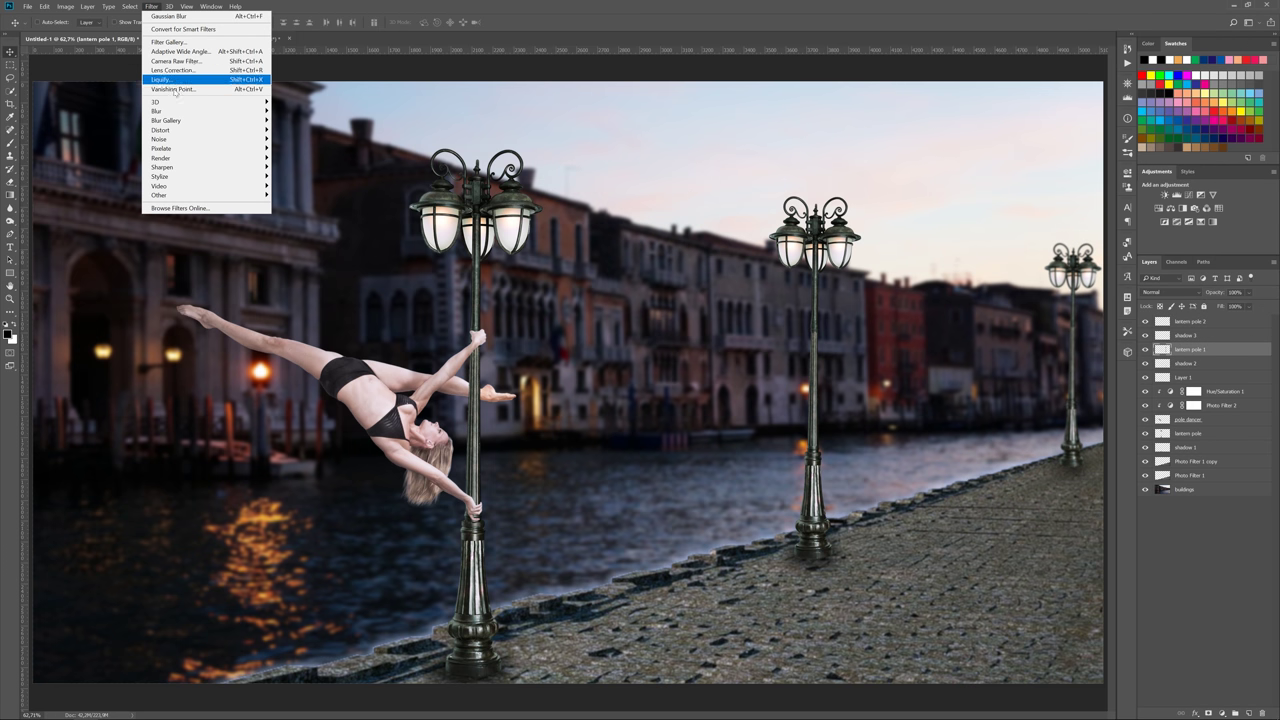
{"action": "left_click", "coordinate": [300, 147]}
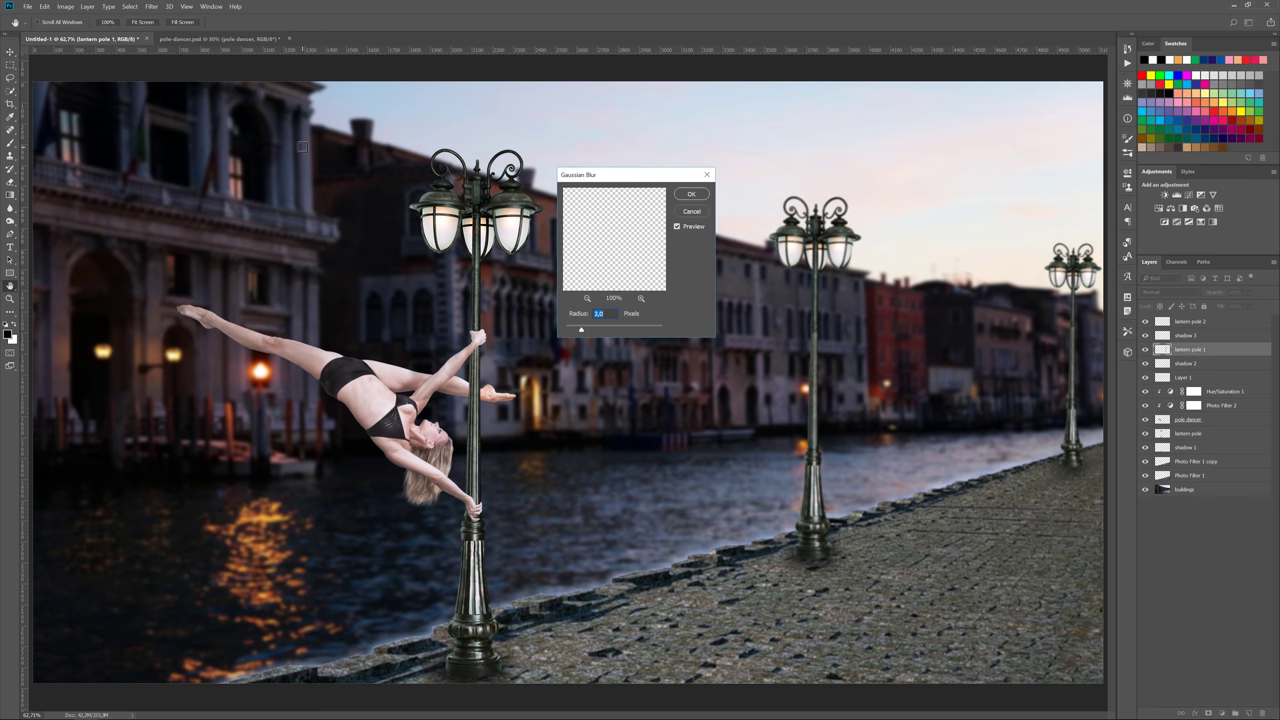
{"action": "type", "text": "1,5"}
{"action": "key", "text": "Return"}
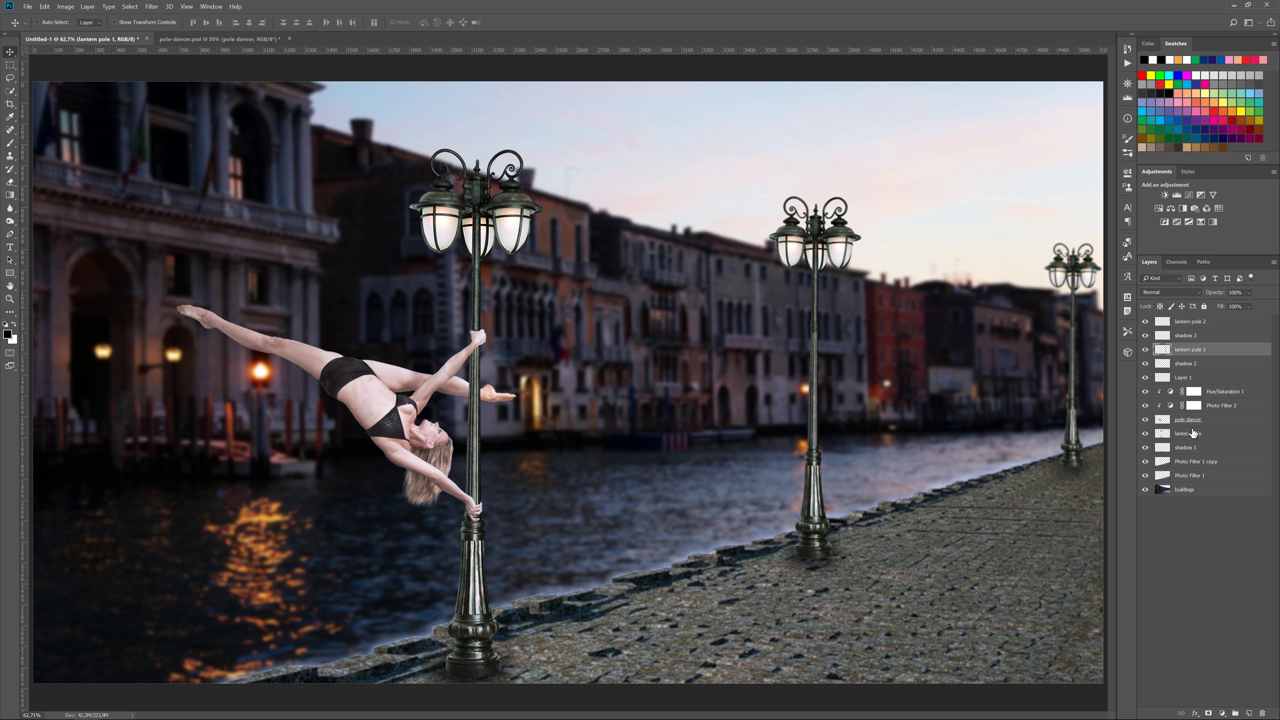
{"action": "left_click", "coordinate": [1187, 322]}
- Add a new layer named 'light 2' and sample the lamp's orange glow colour
{"action": "key", "text": "ctrl+shift+alt+n"}
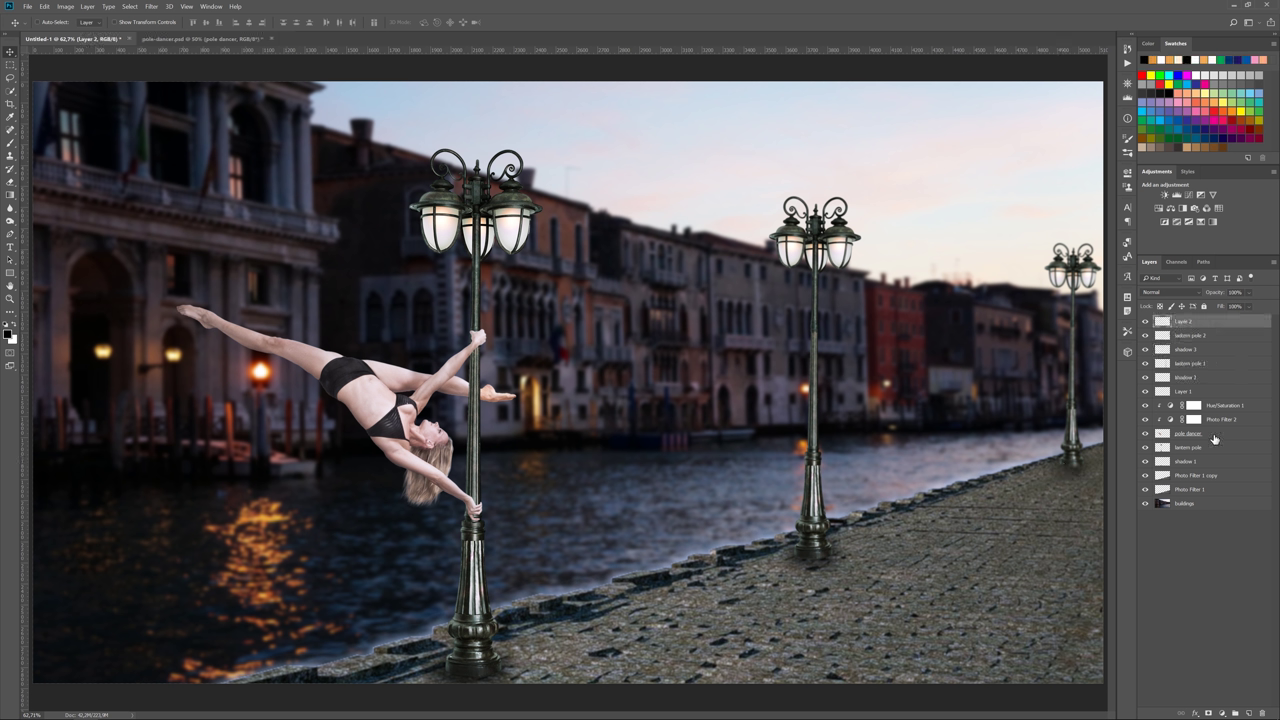
{"action": "double_click", "coordinate": [1184, 321]}
{"action": "type", "text": "light 2"}
{"action": "key", "text": "Return"}
{"action": "key", "text": "i"}
{"action": "left_click", "coordinate": [268, 371]}
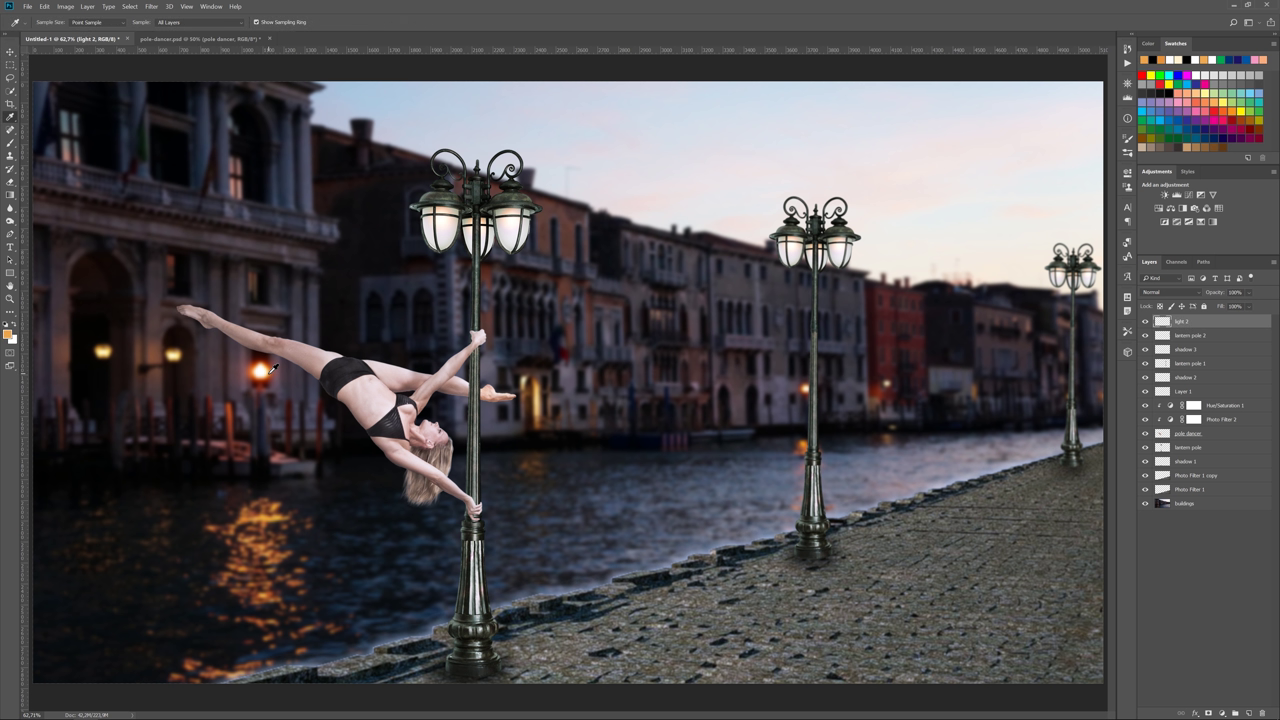
- Paint an orange glow over the distant lamp, blended as Screen with slightly adjusted opacity
{"action": "key", "text": "b"}
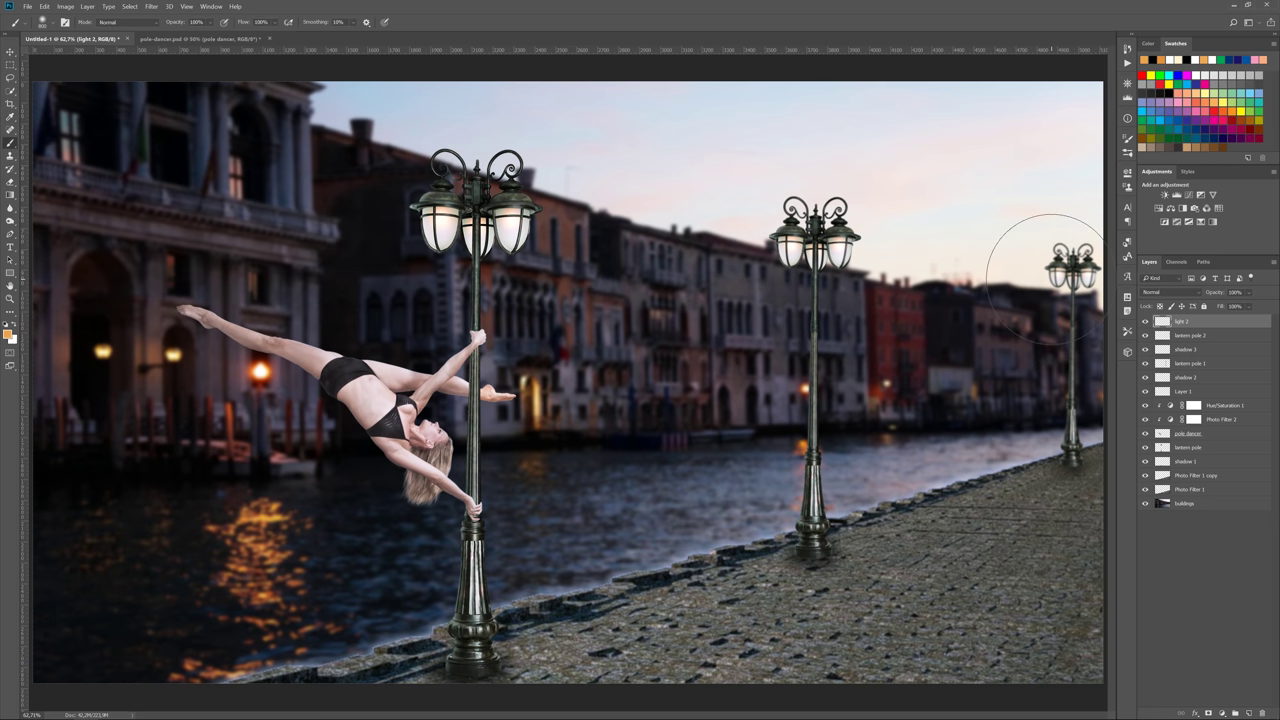
{"action": "key", "text": "bracketleft"}
{"action": "left_click", "coordinate": [1067, 272]}
{"action": "left_click", "coordinate": [1165, 292]}
{"action": "left_click", "coordinate": [1174, 381]}
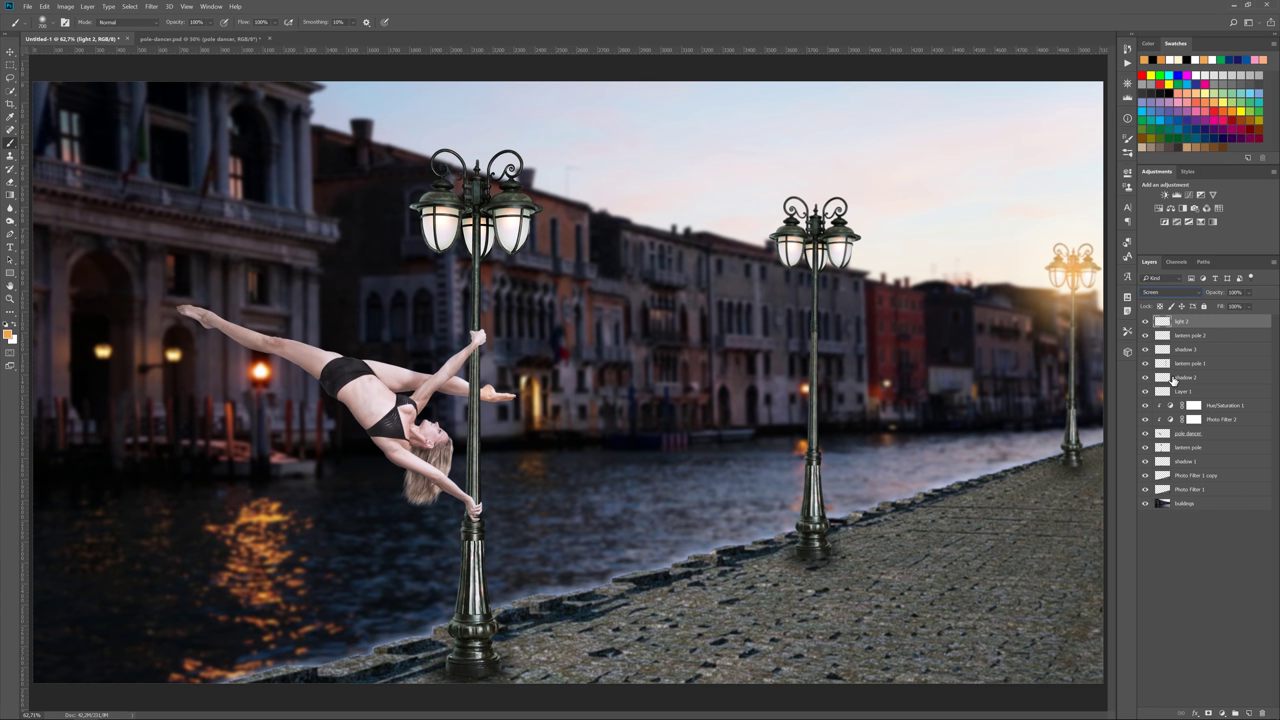
{"action": "left_click_drag", "start_coordinate": [1218, 295], "coordinate": [1256, 290]}
- On a new 'light 1' layer above lantern pole 1, paint a Screen-blended orange glow over the middle lamp
{"action": "left_click", "coordinate": [1199, 366]}
{"action": "left_click", "coordinate": [1248, 714]}
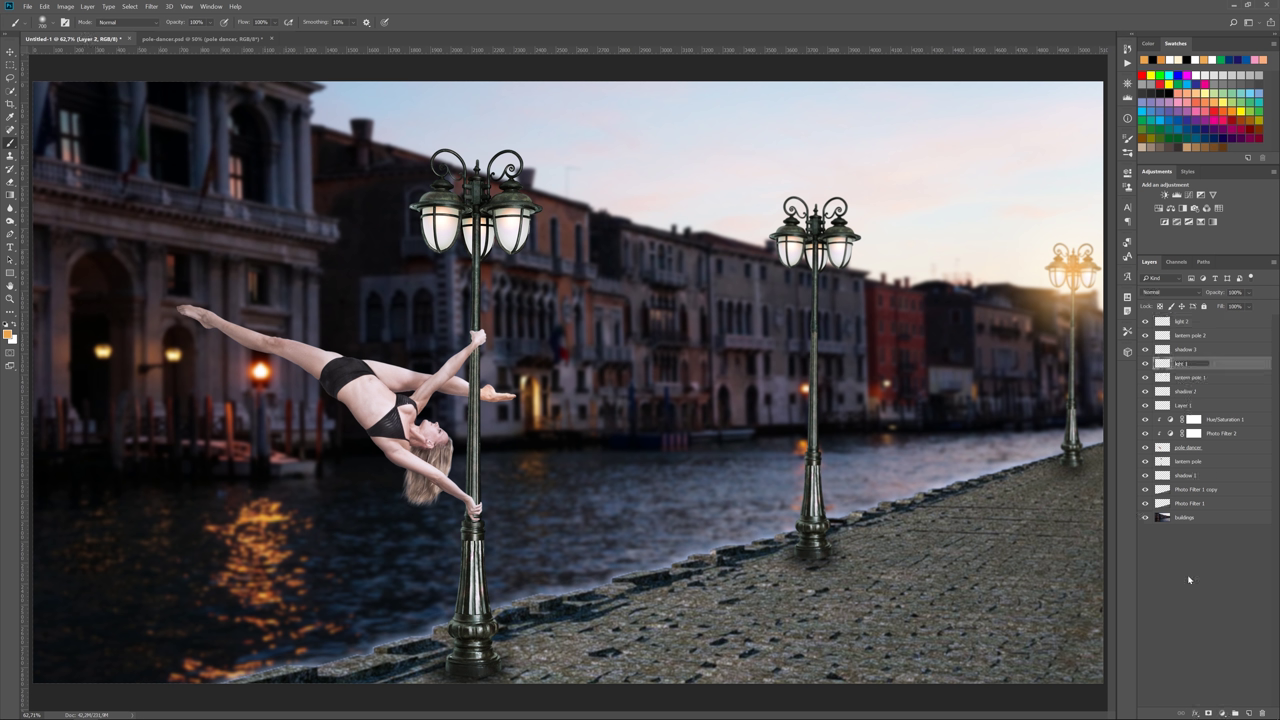
{"action": "key", "text": "Return"}
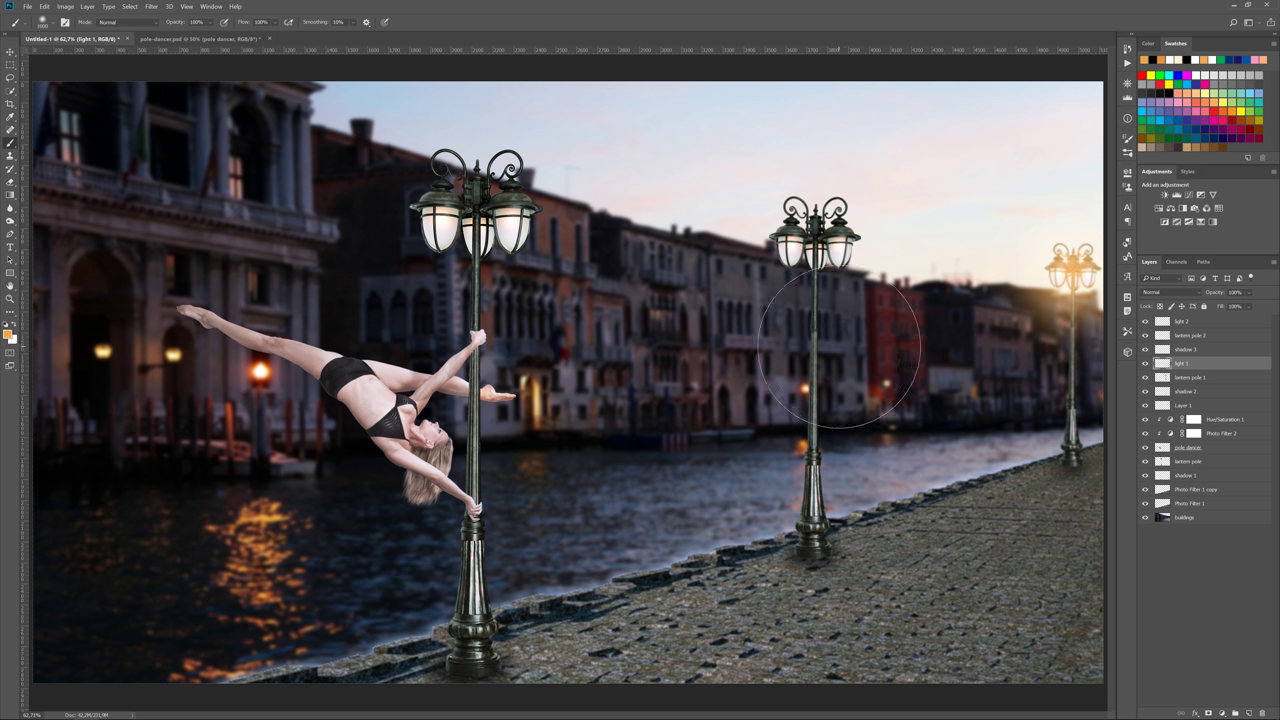
{"action": "left_click", "coordinate": [815, 231]}
{"action": "left_click", "coordinate": [1160, 292]}
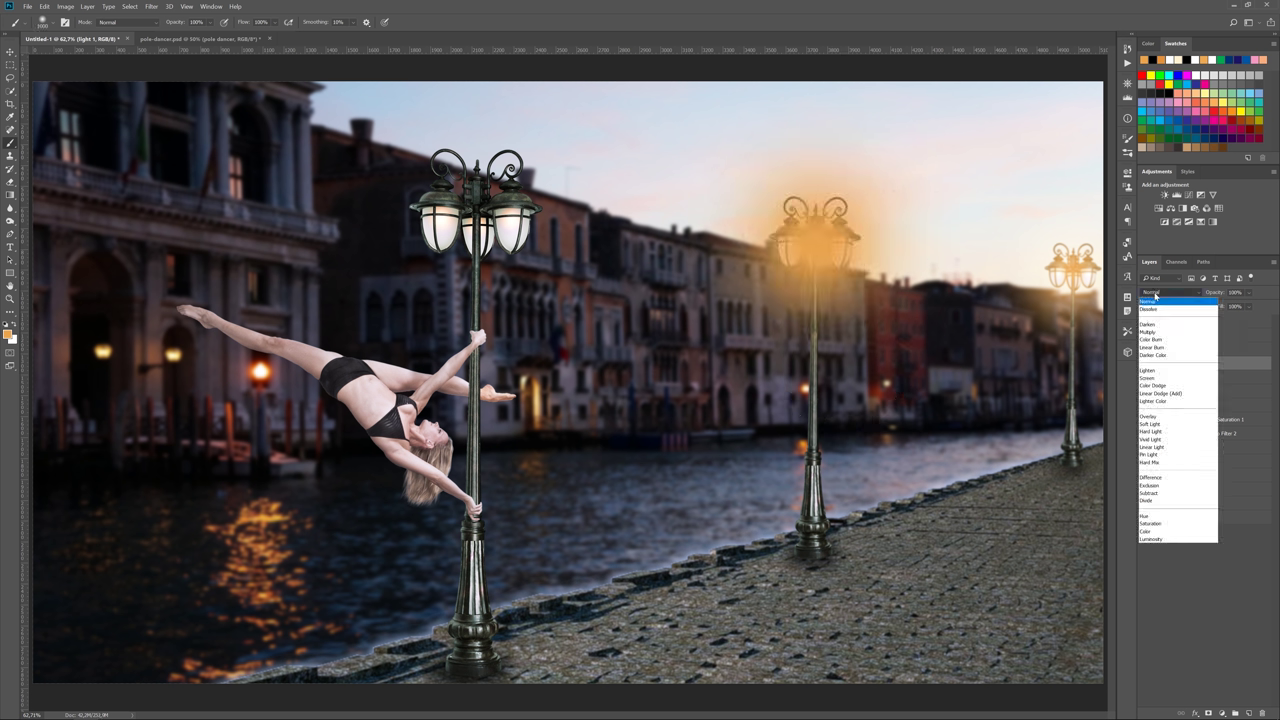
{"action": "left_click", "coordinate": [1150, 378]}
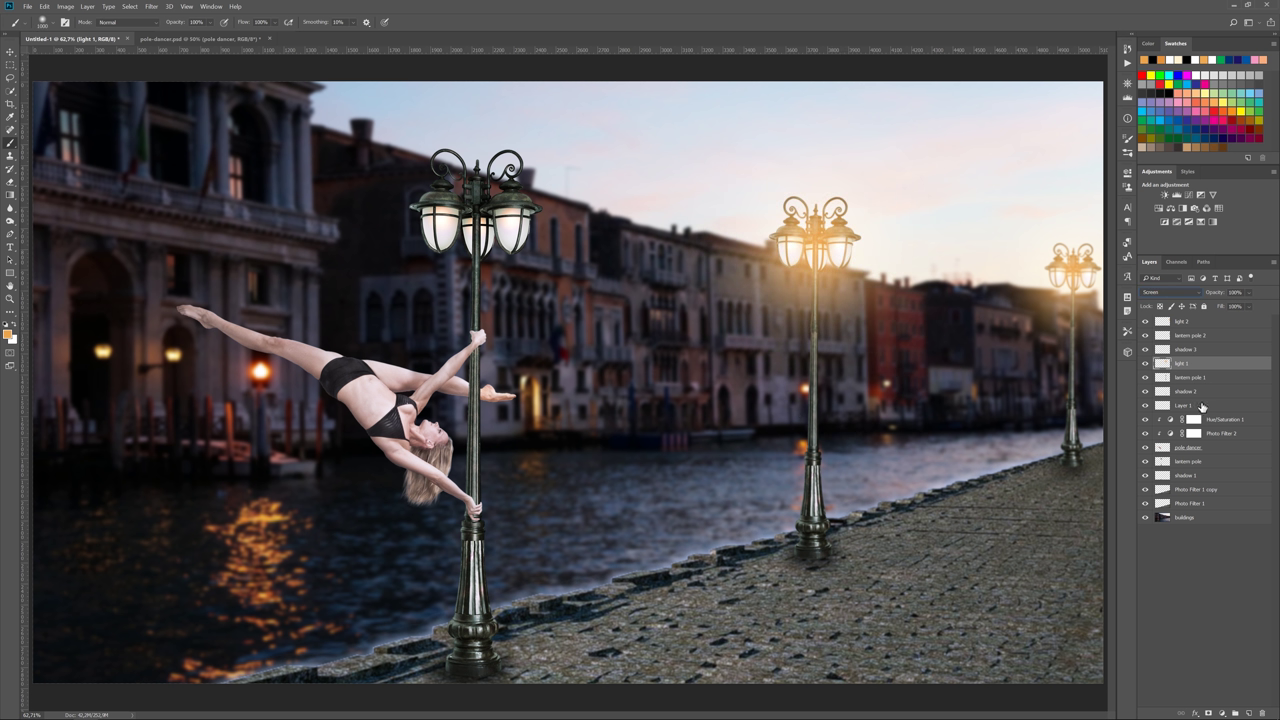
- Discard an extra layer and add a new empty layer above lantern pole
{"action": "left_click", "coordinate": [1200, 378]}
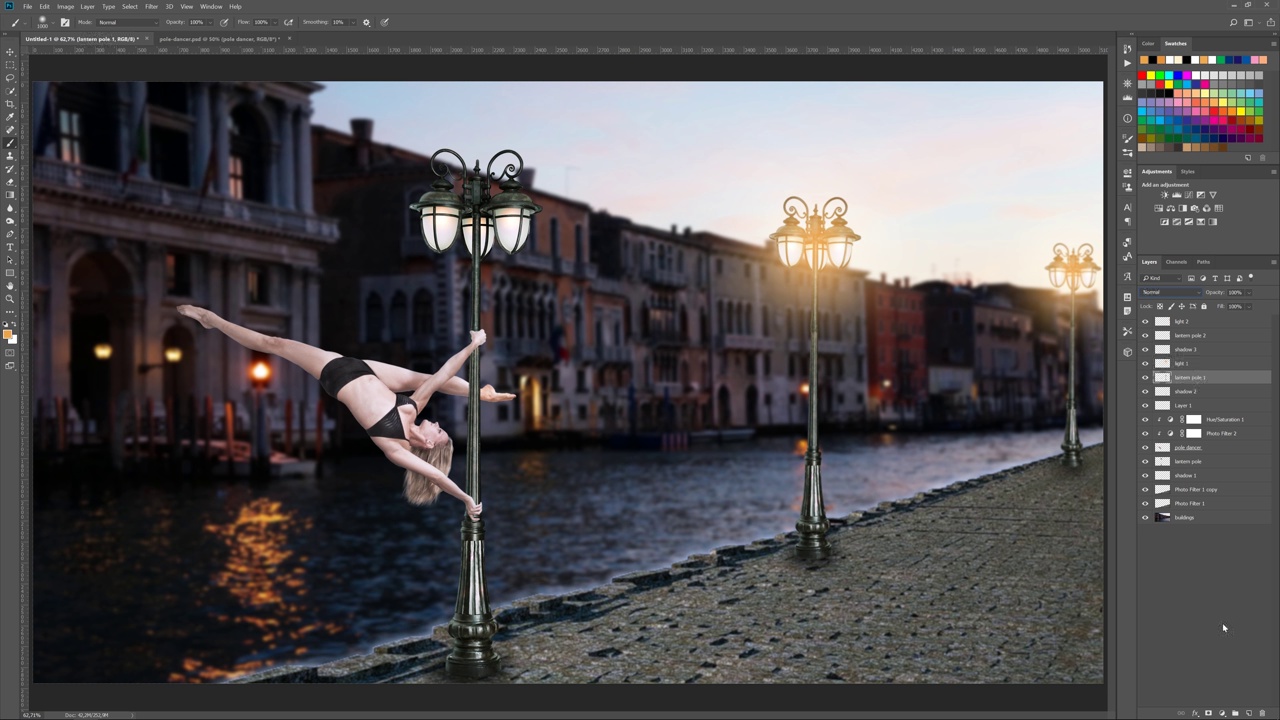
{"action": "key", "text": "ctrl+shift+alt+n"}
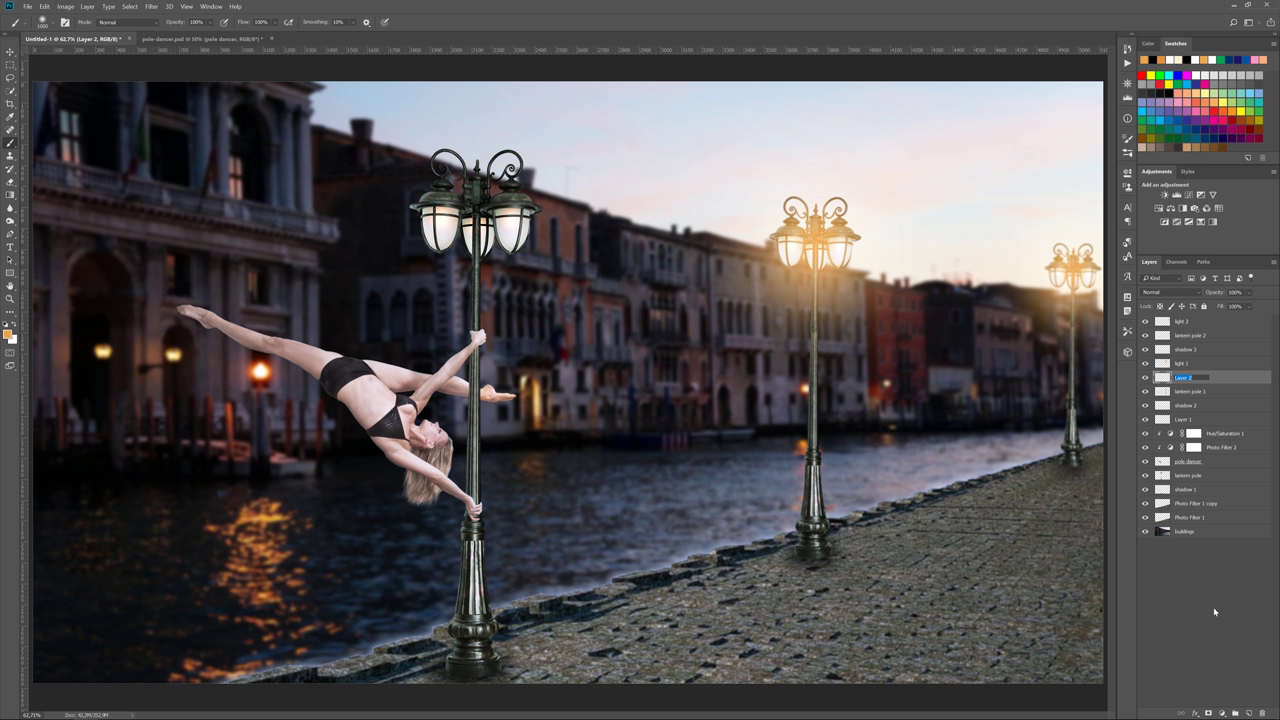
{"action": "key", "text": "Return"}
{"action": "key", "text": "ctrl+e"}
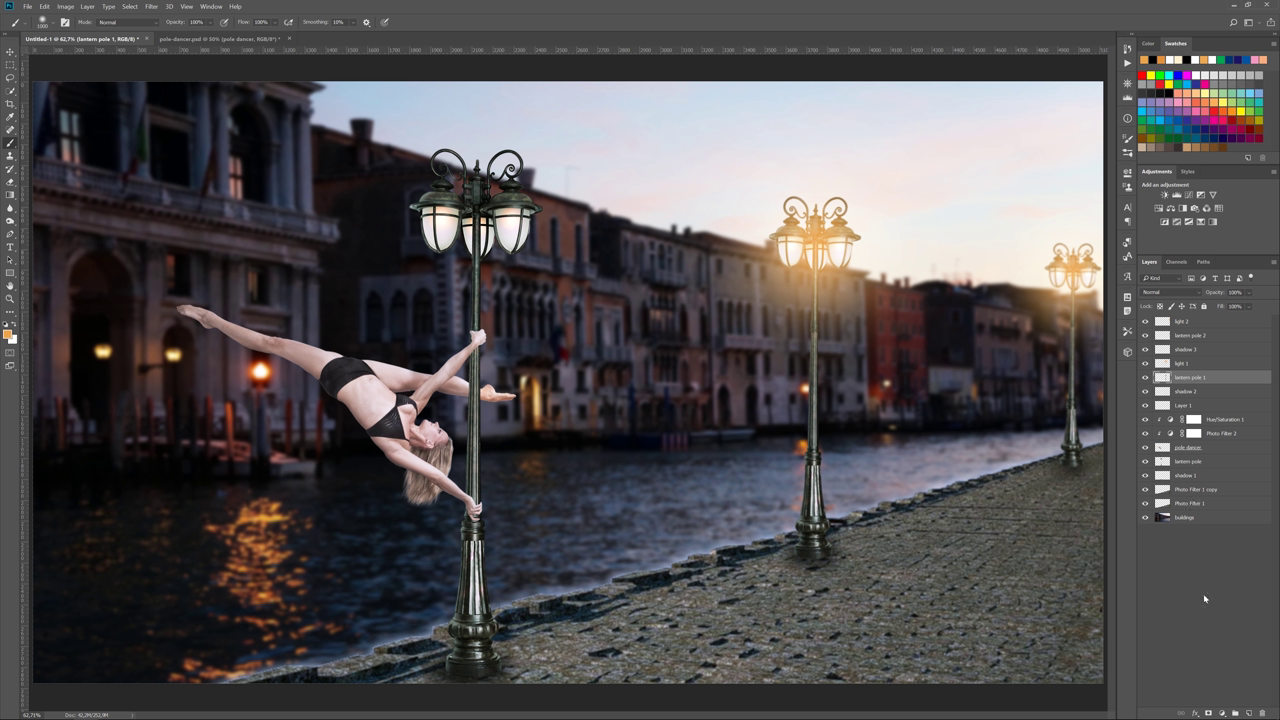
{"action": "left_click", "coordinate": [1195, 464]}
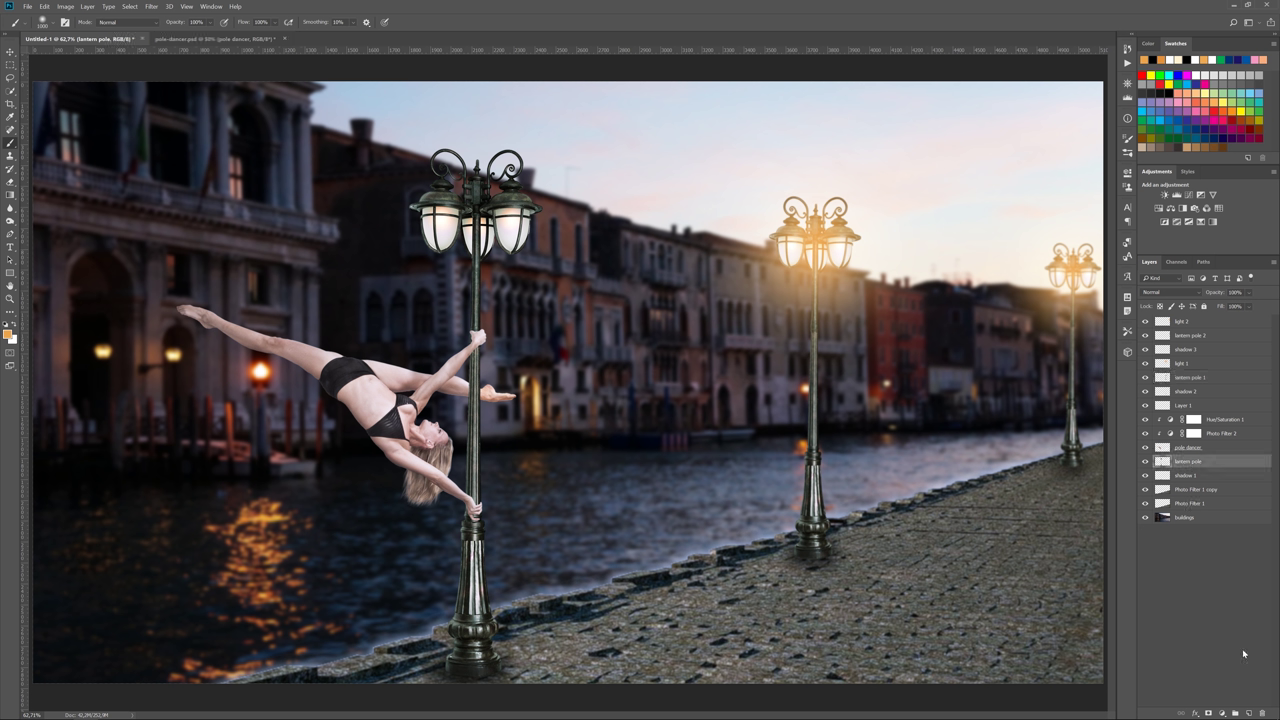
{"action": "left_click", "coordinate": [1249, 714]}
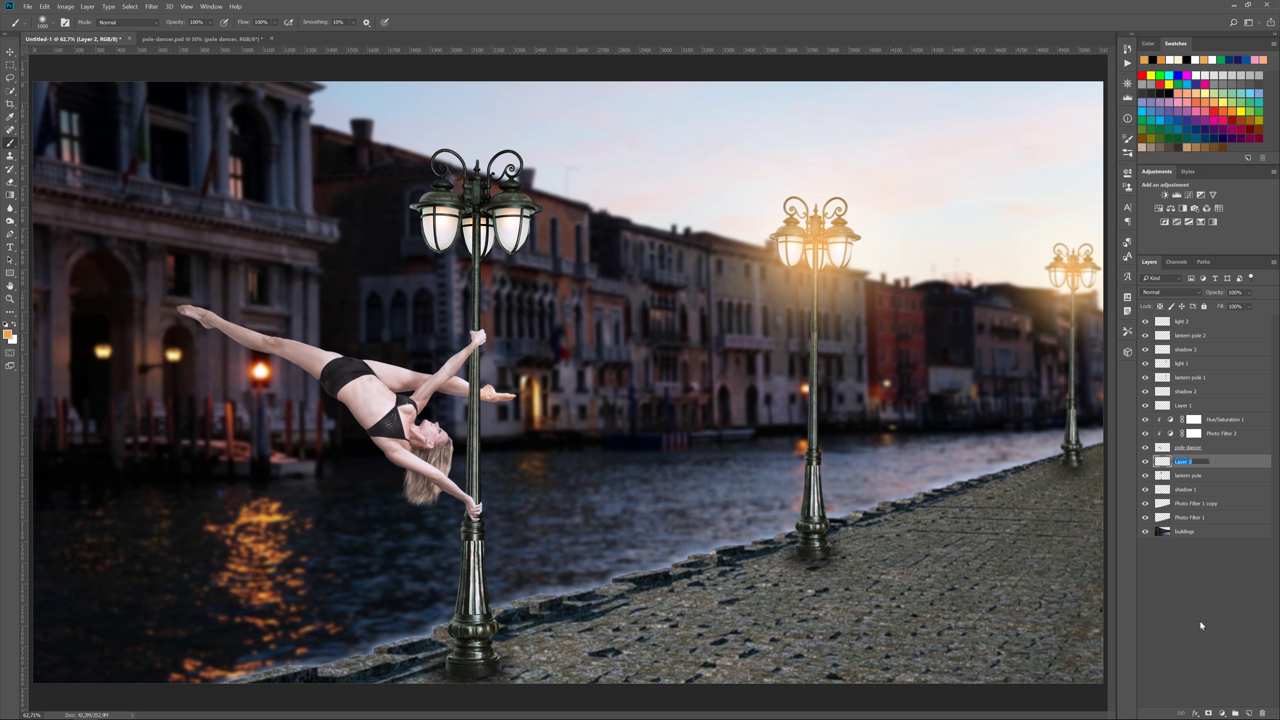
{"action": "type", "text": "light"}
- Name the layer 'light' and paint a Screen-blended orange glow over the front lamp
{"action": "key", "text": "Return"}
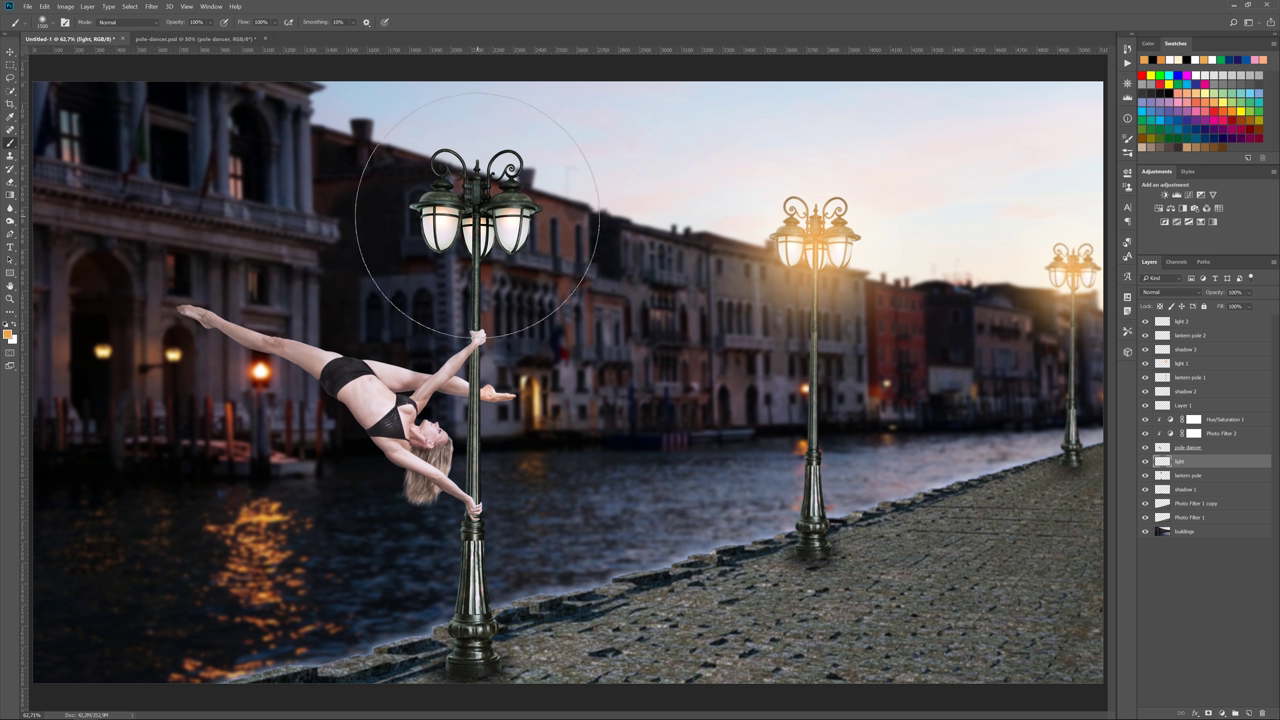
{"action": "left_click", "coordinate": [476, 212]}
{"action": "left_click", "coordinate": [1137, 292]}
{"action": "left_click", "coordinate": [1165, 381]}
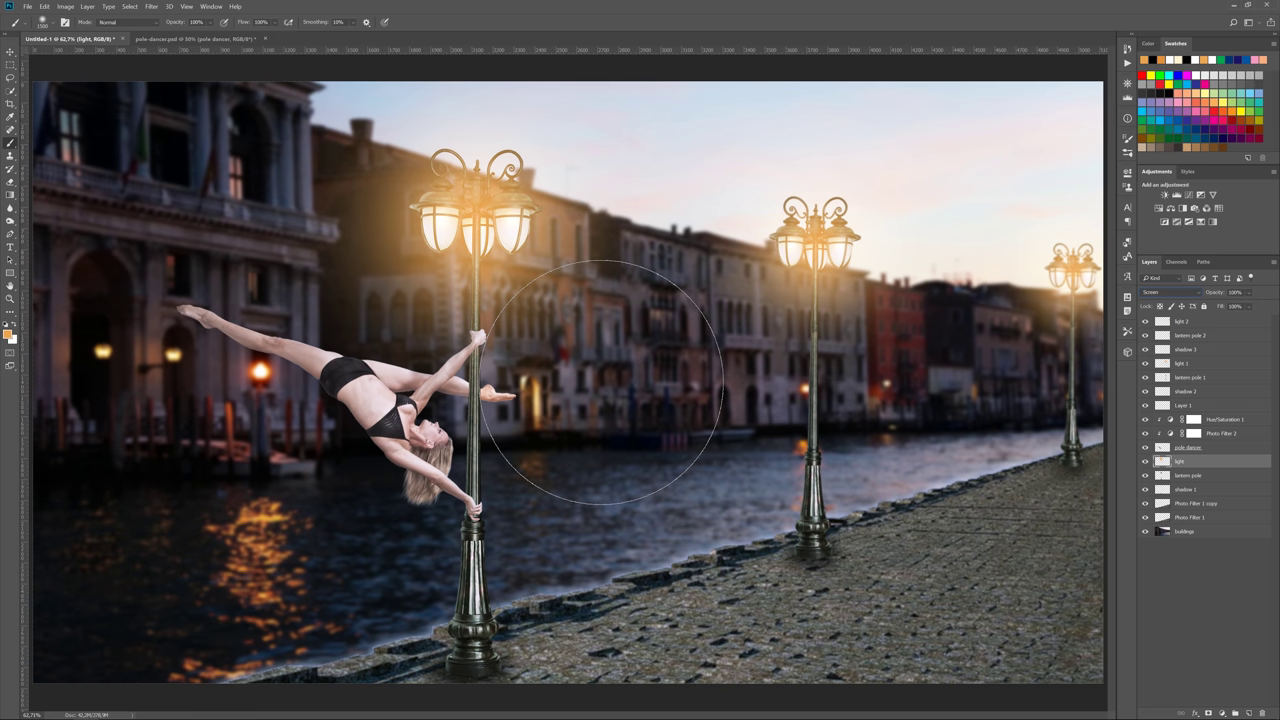
- Scale up the light, light 1 and light 2 glow layers with Free Transform
{"action": "key", "text": "ctrl+t"}
{"action": "left_click_drag", "start_coordinate": [734, 476], "coordinate": [833, 568]}
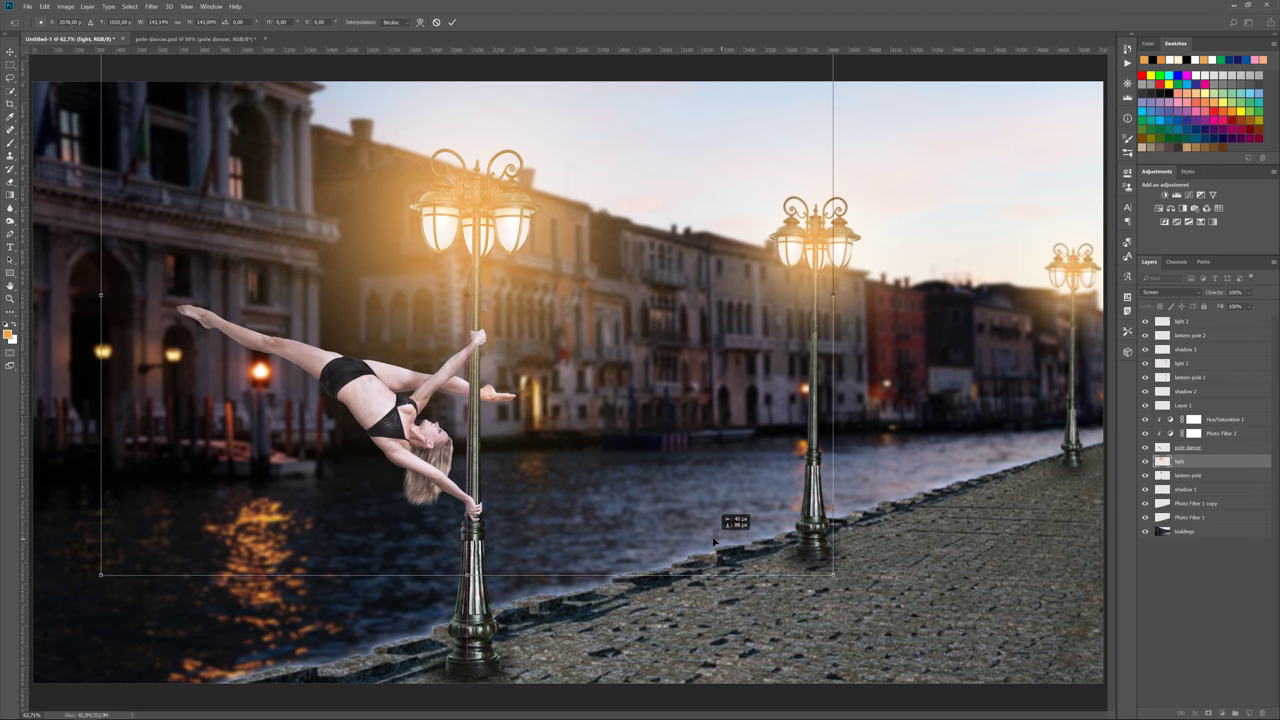
{"action": "key", "text": "Return"}
{"action": "left_click", "coordinate": [1185, 363]}
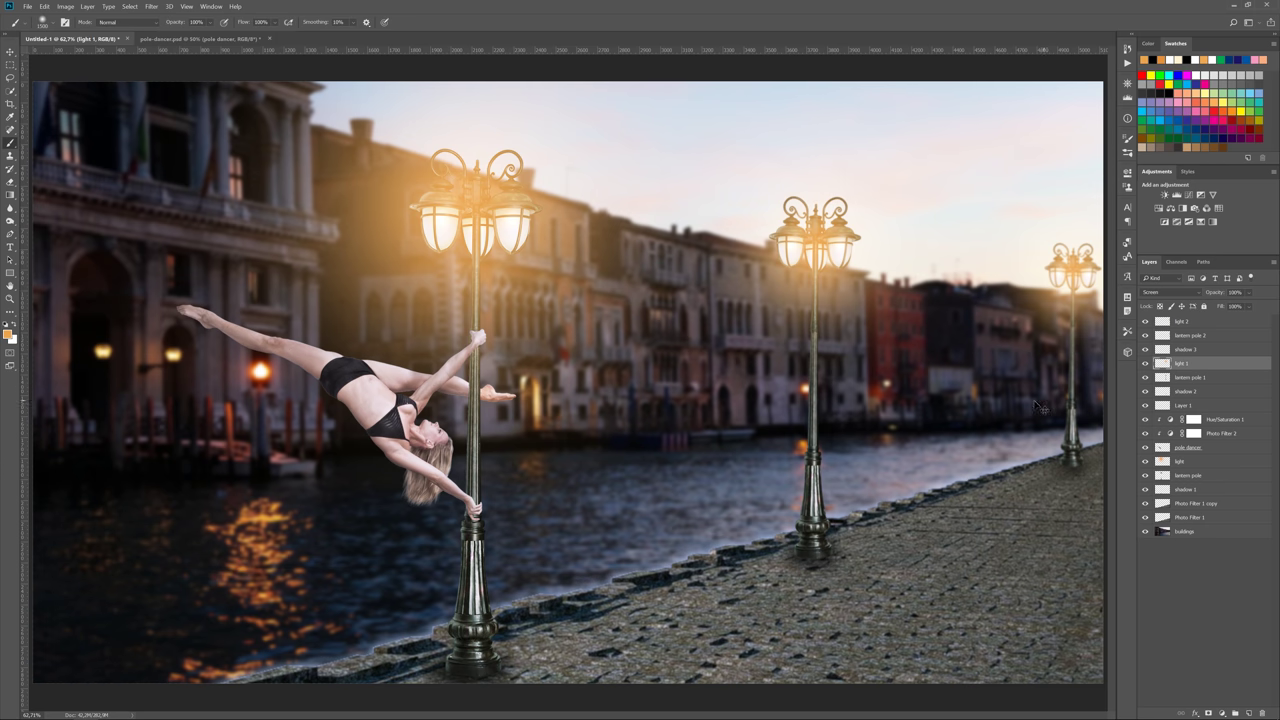
{"action": "key", "text": "ctrl+t"}
{"action": "left_click_drag", "start_coordinate": [988, 418], "coordinate": [1024, 456]}
{"action": "key", "text": "Return"}
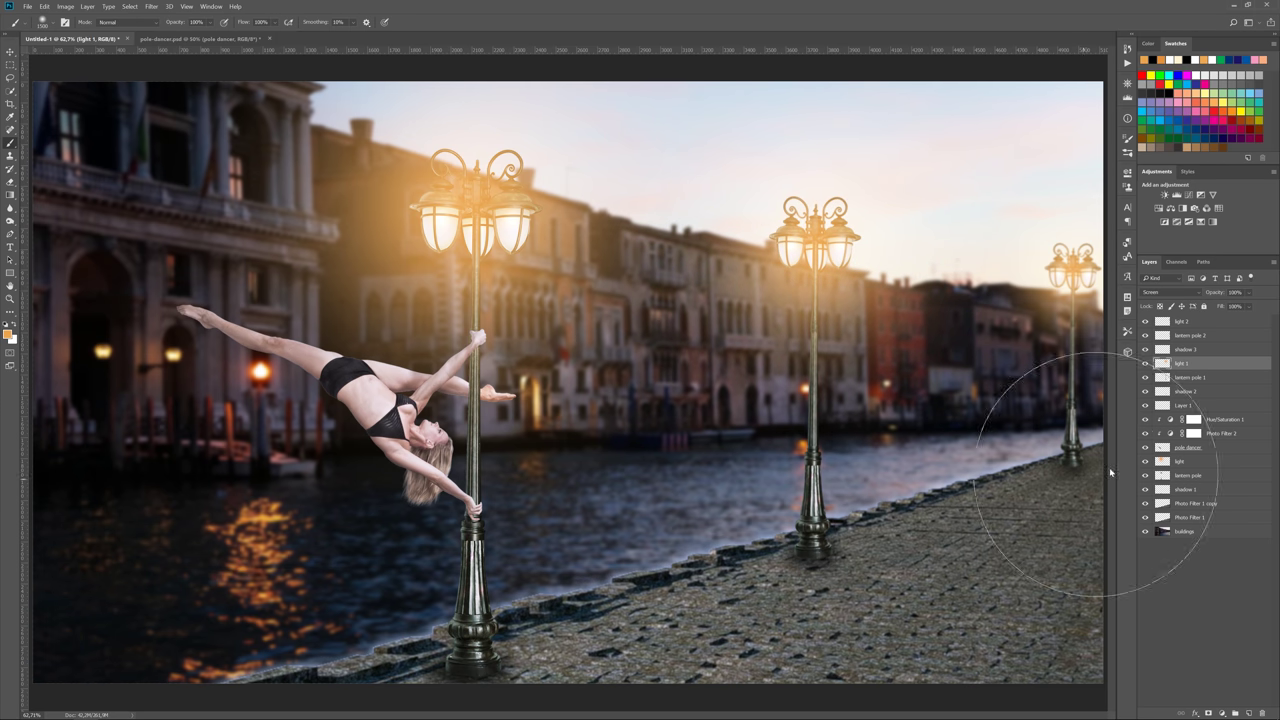
{"action": "left_click", "coordinate": [1185, 321]}
{"action": "key", "text": "ctrl+t"}
{"action": "left_click_drag", "start_coordinate": [1106, 392], "coordinate": [1120, 416]}
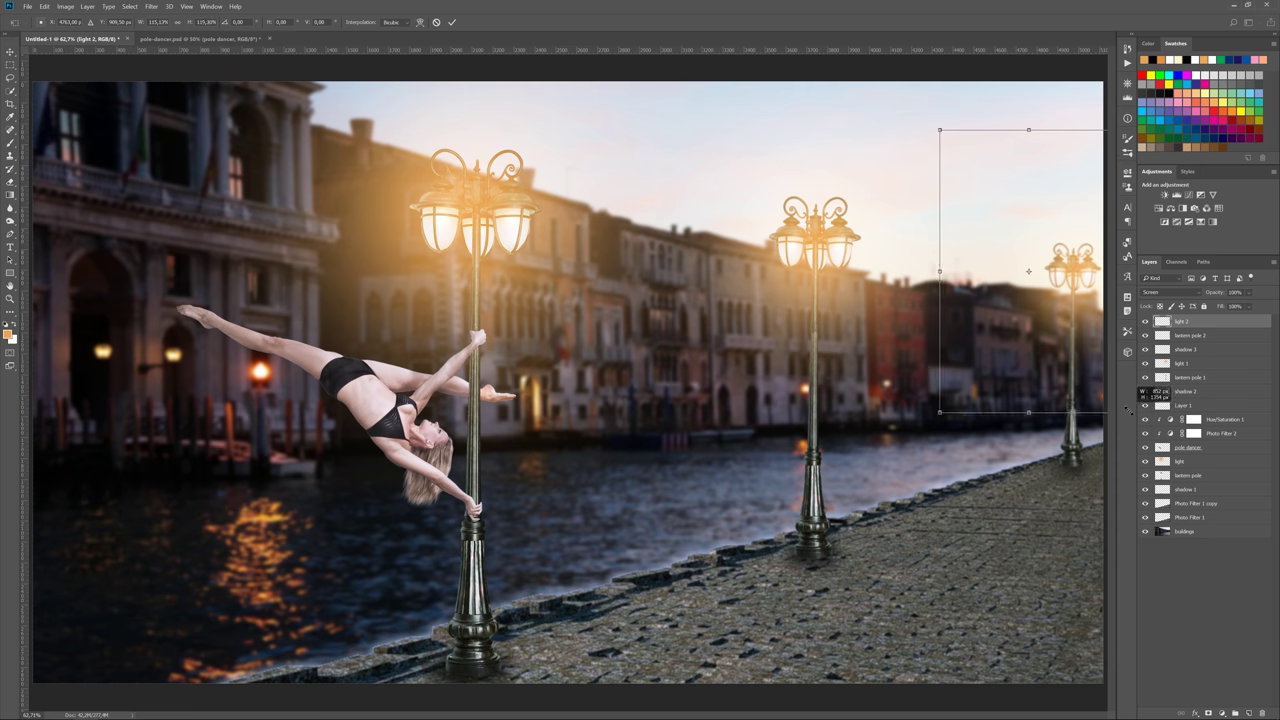
{"action": "key", "text": "Return"}
{"action": "key", "text": "b"}
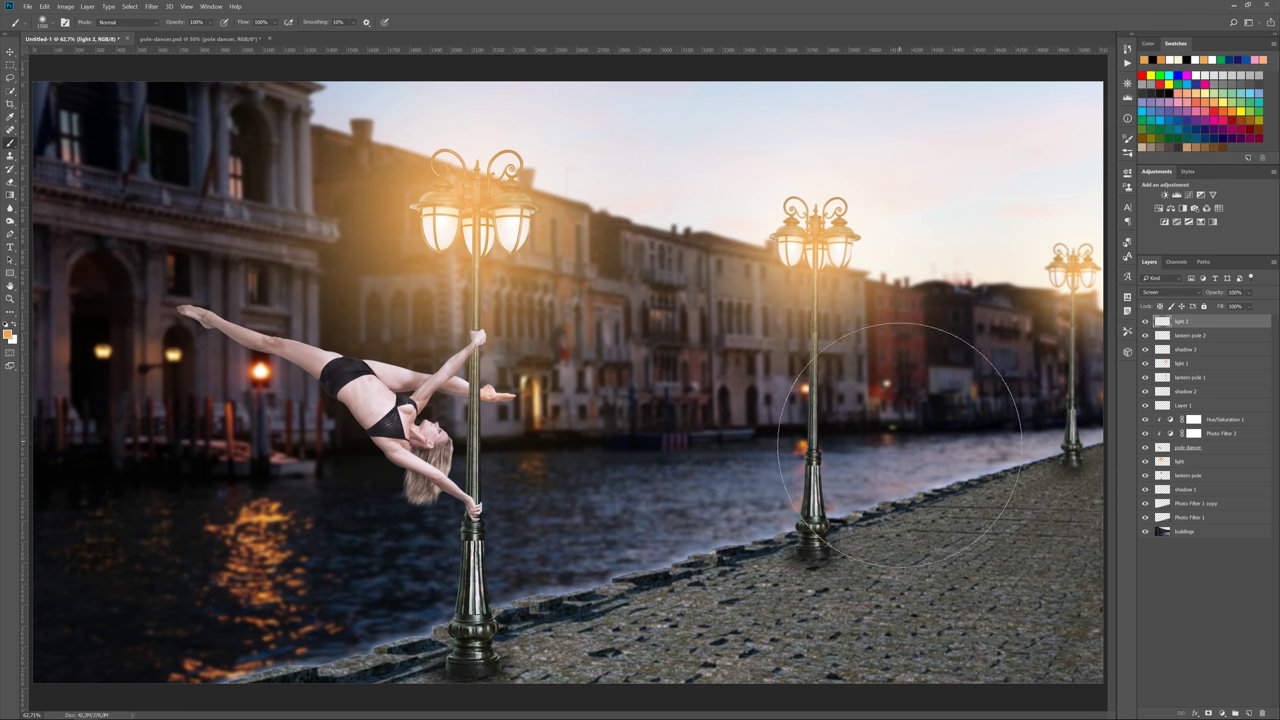
- Give lantern pole 2 a Normal-blended Drop Shadow at 100% opacity
{"action": "left_click", "coordinate": [1165, 339]}
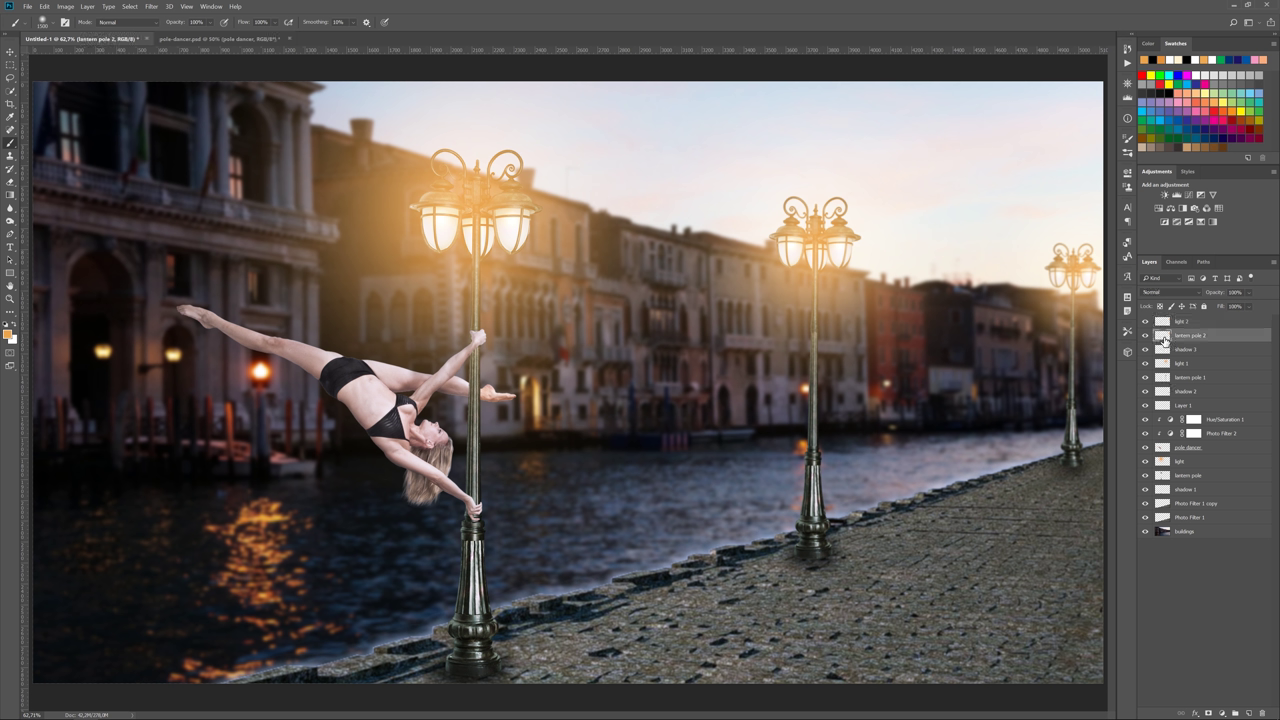
{"action": "double_click", "coordinate": [1215, 341]}
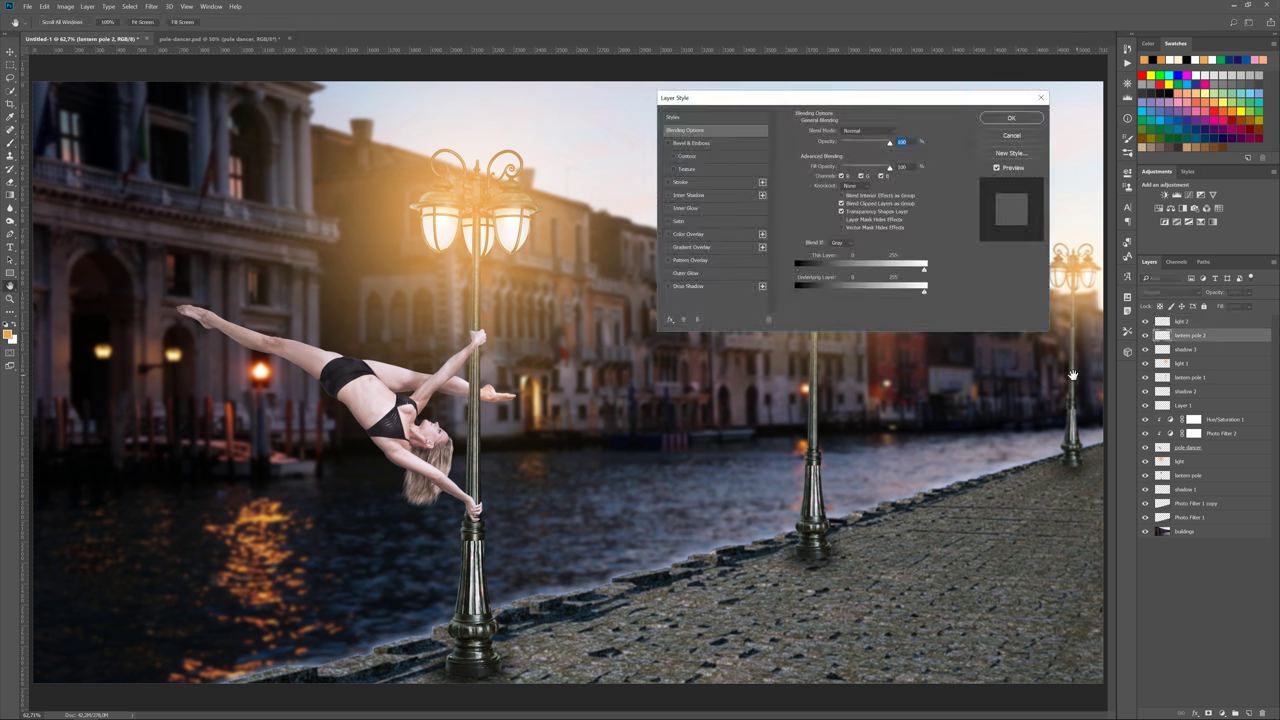
{"action": "left_click", "coordinate": [688, 286]}
{"action": "left_click", "coordinate": [860, 131]}
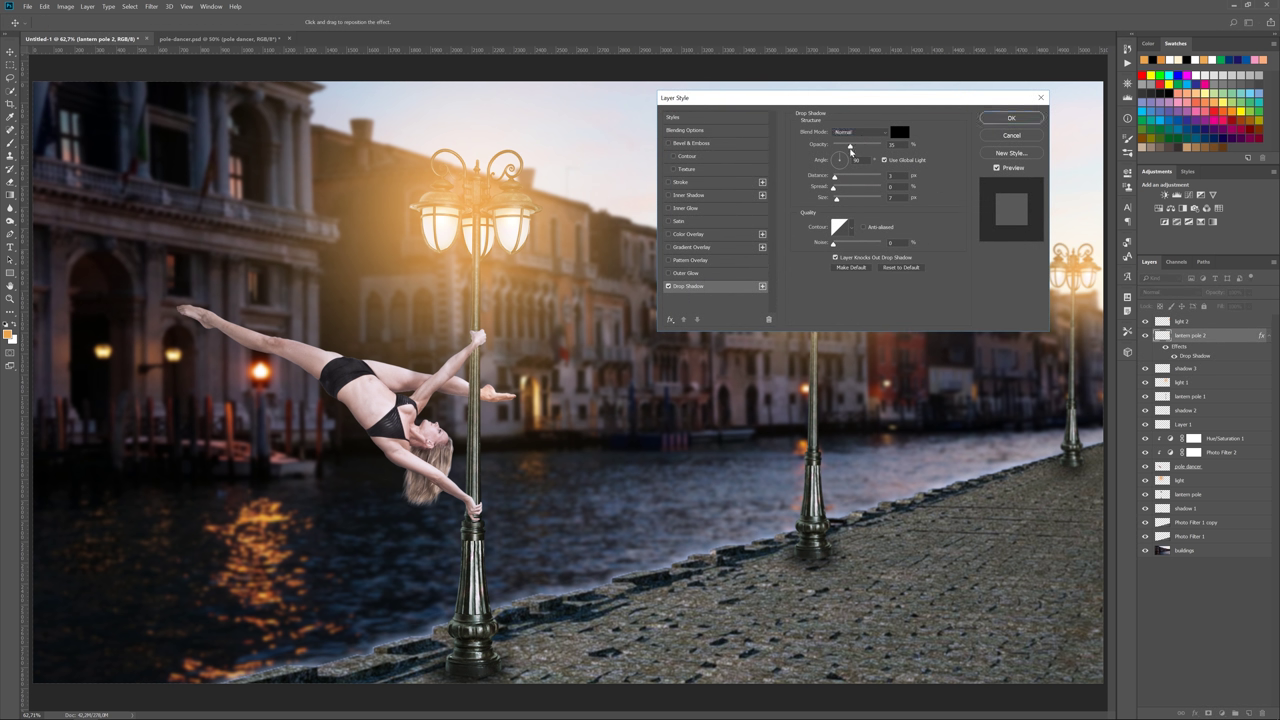
{"action": "left_click_drag", "start_coordinate": [850, 146], "coordinate": [881, 146]}
{"action": "left_click", "coordinate": [1010, 118]}
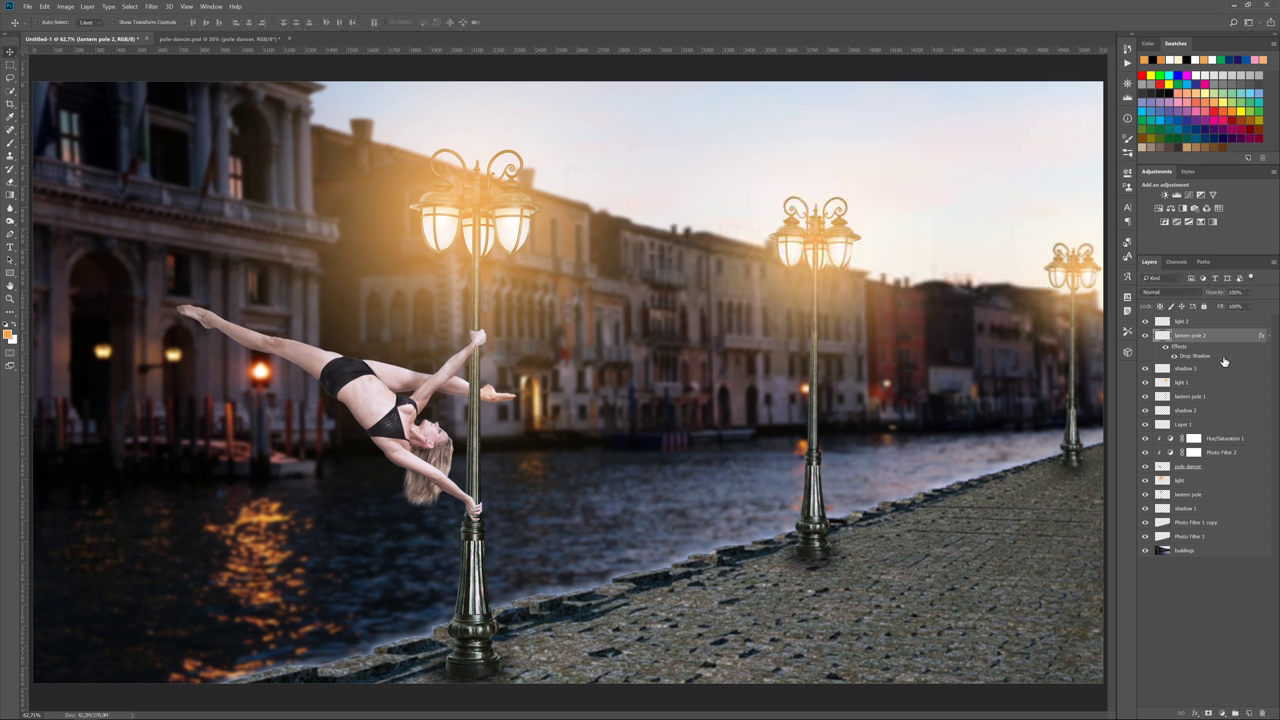
- Split the drop shadow into its own layer and flip it down onto the pavement
{"action": "right_click", "coordinate": [1194, 356]}
{"action": "left_click", "coordinate": [1230, 522]}
{"action": "key", "text": "Return"}
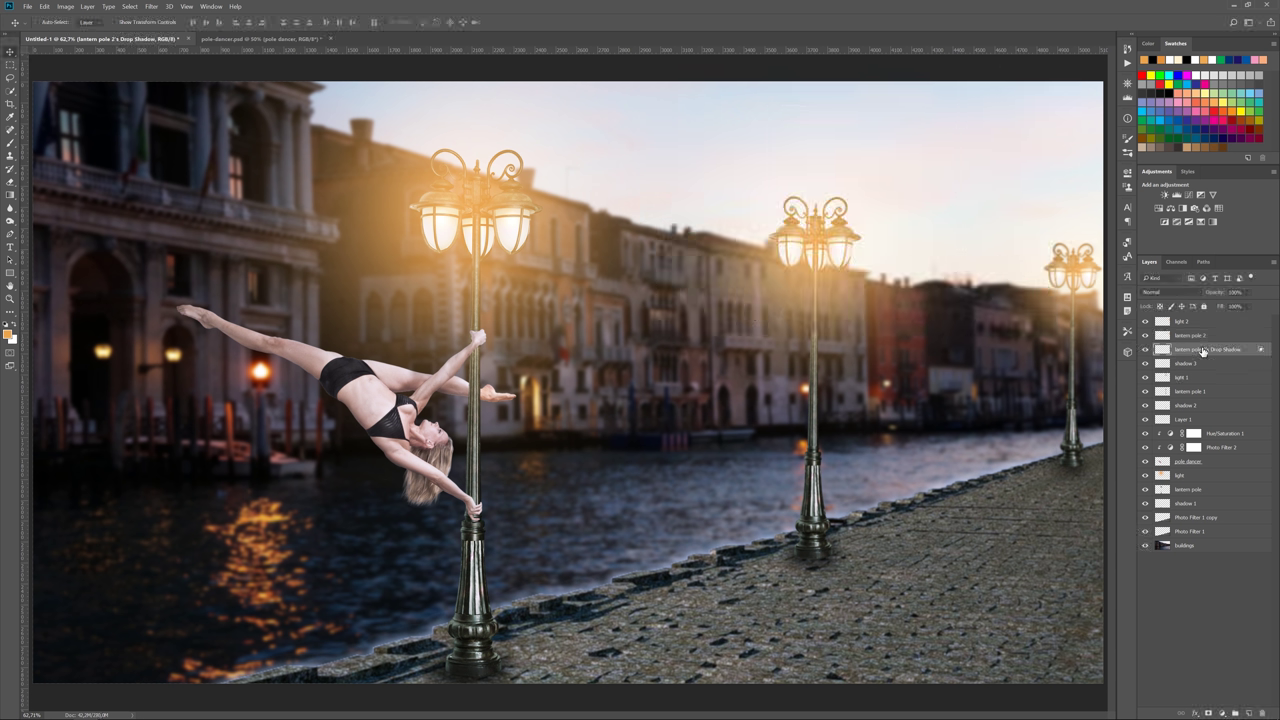
{"action": "key", "text": "ctrl+t"}
{"action": "left_click_drag", "start_coordinate": [1072, 284], "coordinate": [1101, 620]}
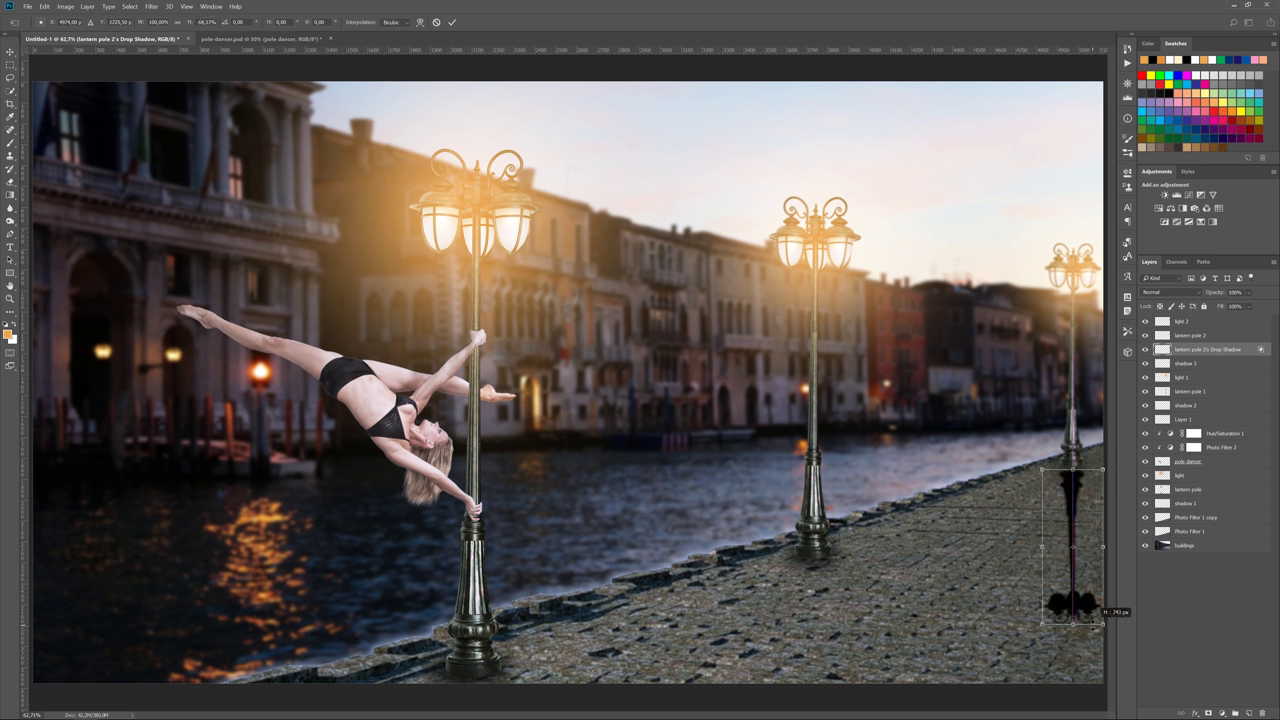
- Fade the distant lamp's shadow to 60% opacity and add a Drop Shadow to lantern pole 1
{"action": "key", "text": "Return"}
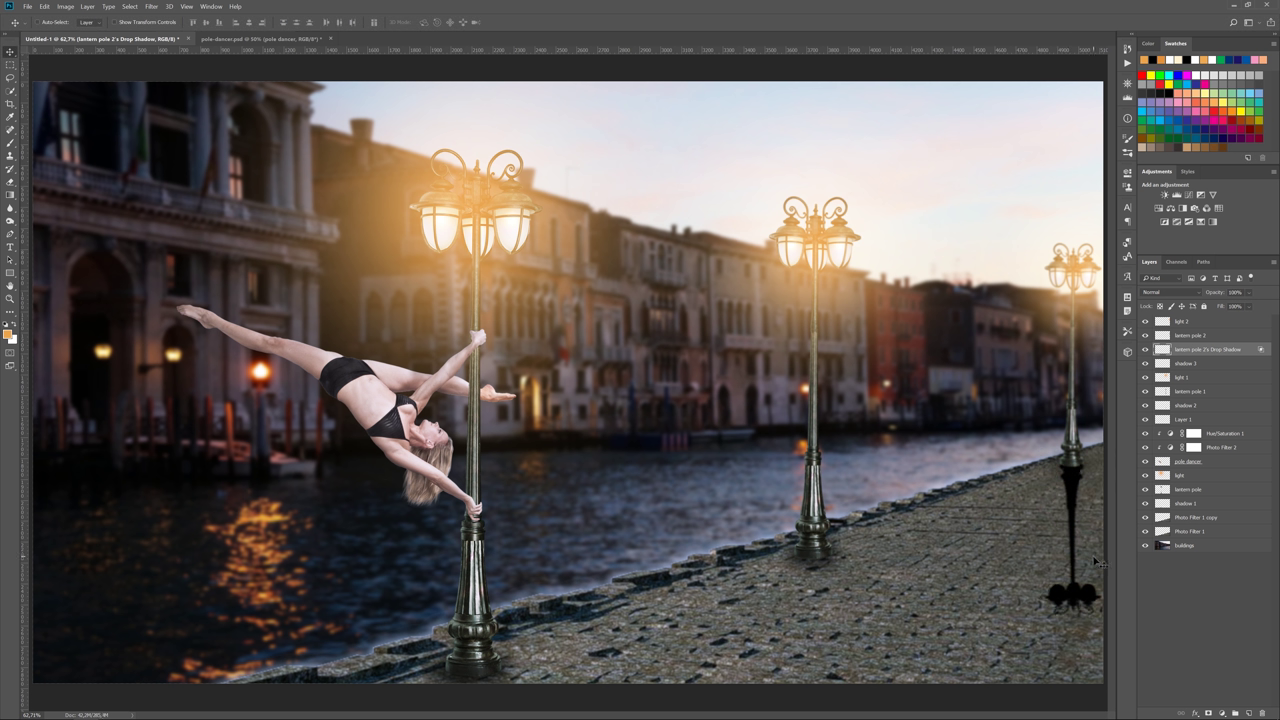
{"action": "left_click_drag", "start_coordinate": [1214, 293], "coordinate": [1194, 298]}
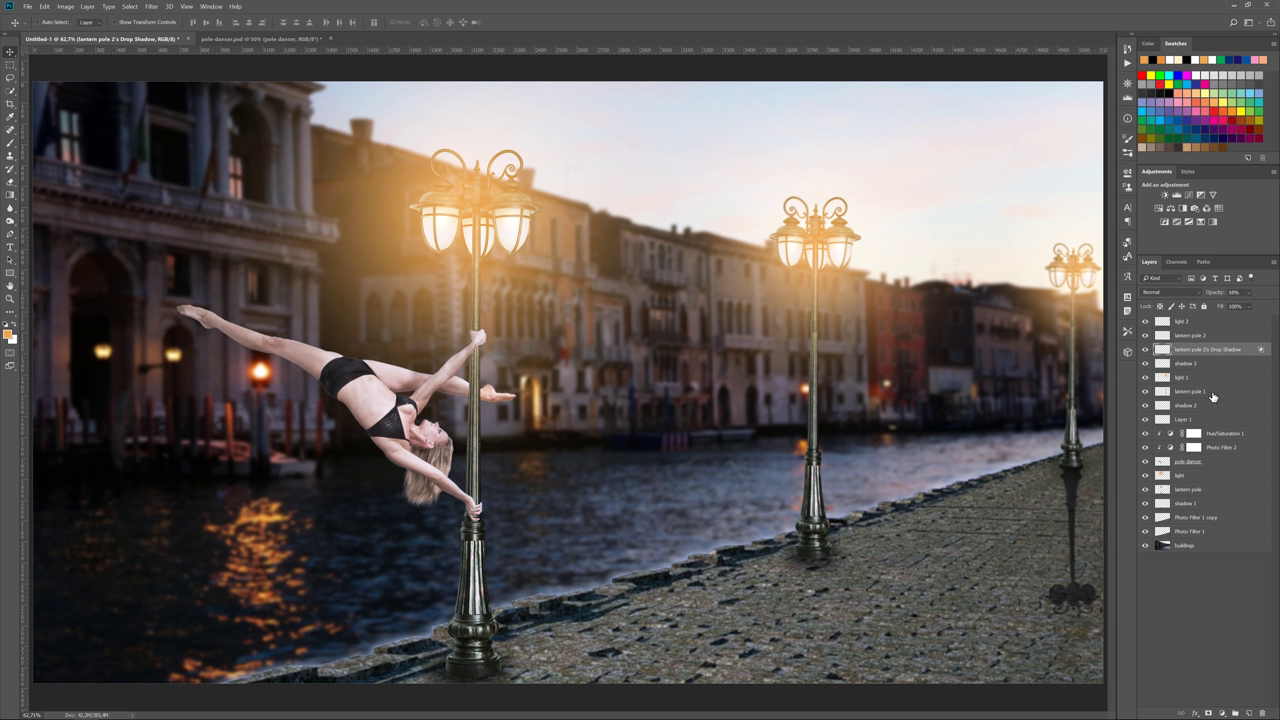
{"action": "double_click", "coordinate": [1222, 391]}
{"action": "left_click", "coordinate": [688, 286]}
{"action": "key", "text": "Return"}
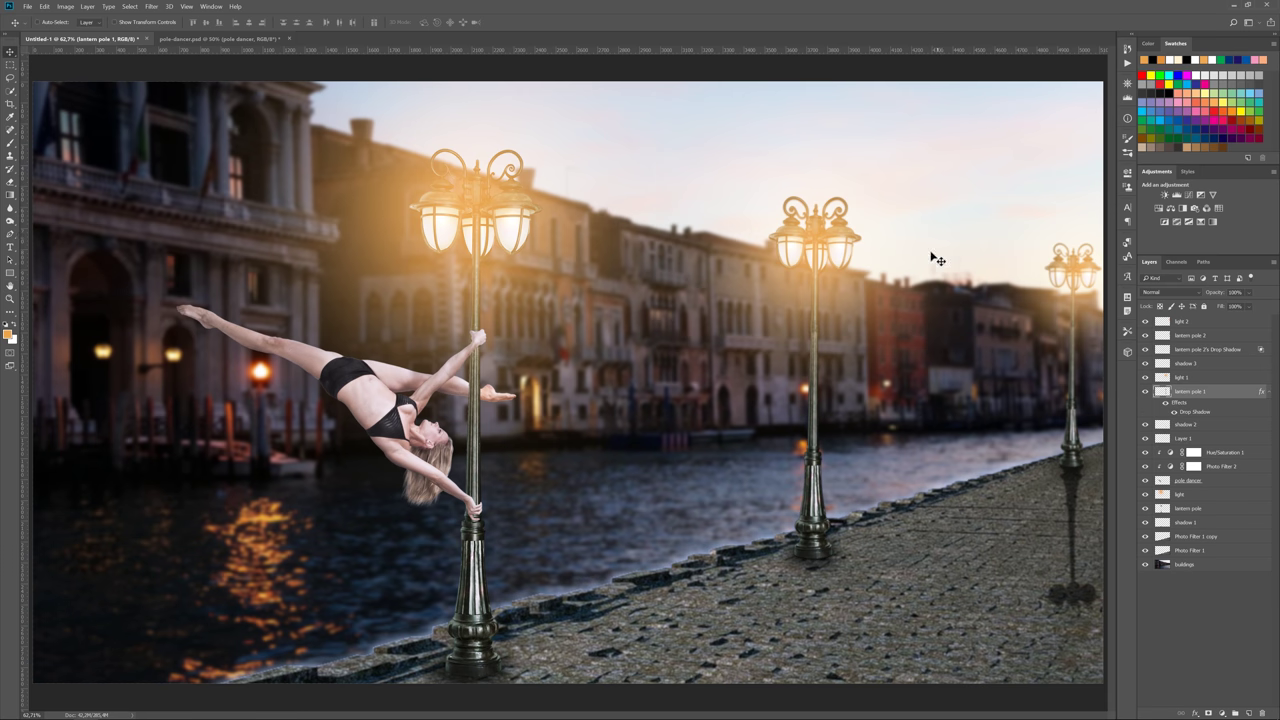
- Split lantern pole 1's shadow into its own layer, flip it onto the pavement and fade to 56%
{"action": "right_click", "coordinate": [1212, 412]}
{"action": "left_click", "coordinate": [1221, 578]}
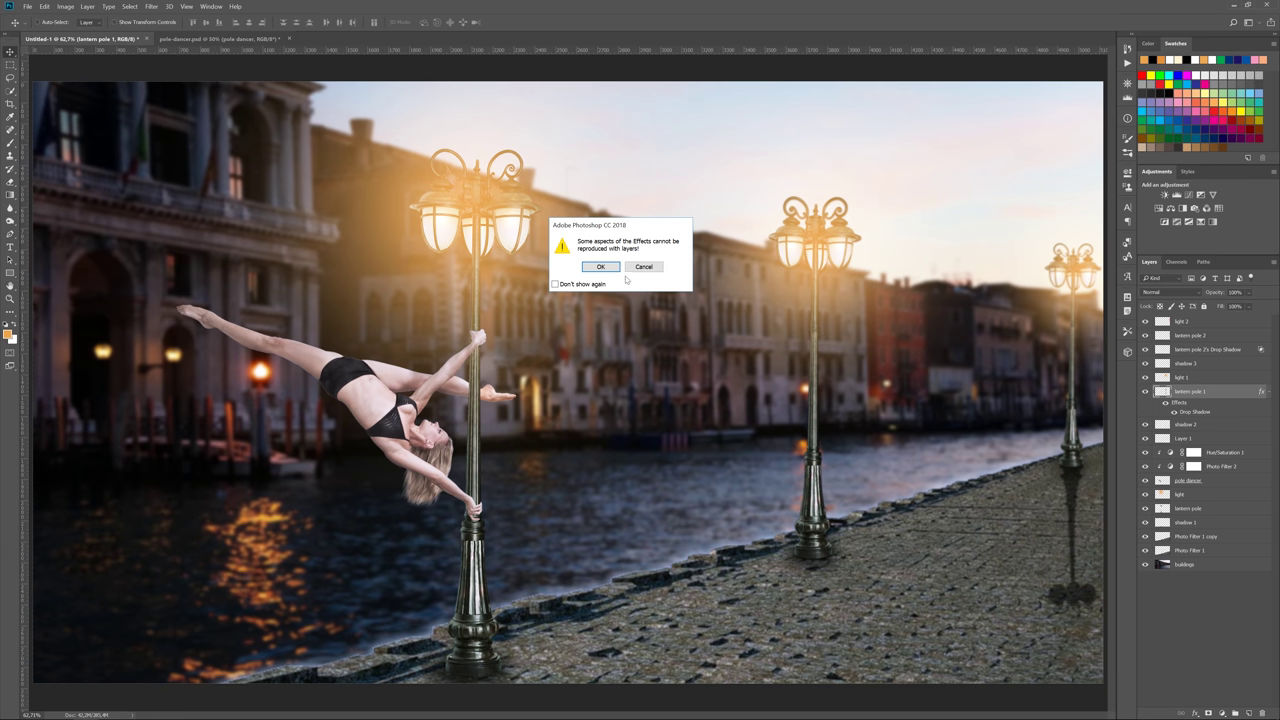
{"action": "key", "text": "Return"}
{"action": "left_click", "coordinate": [1210, 405]}
{"action": "key", "text": "ctrl+t"}
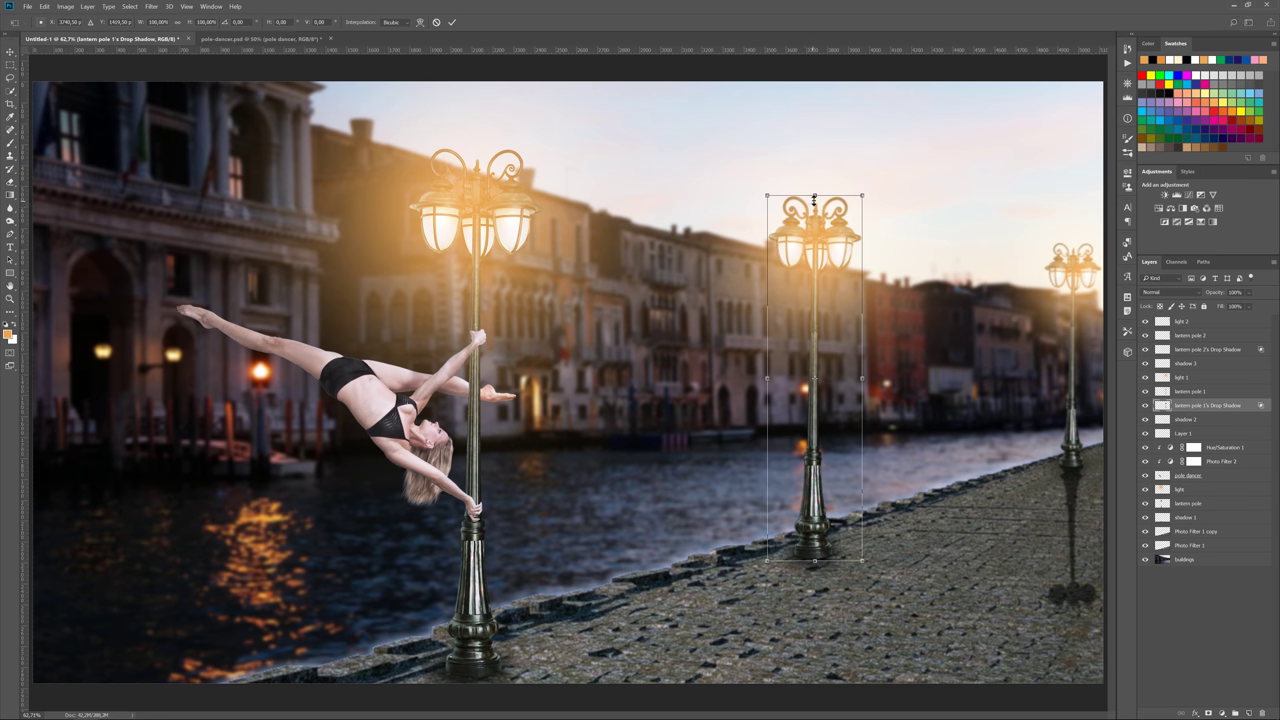
{"action": "left_click_drag", "start_coordinate": [815, 192], "coordinate": [840, 712]}
{"action": "key", "text": "ctrl+minus"}
{"action": "key", "text": "ctrl+minus"}
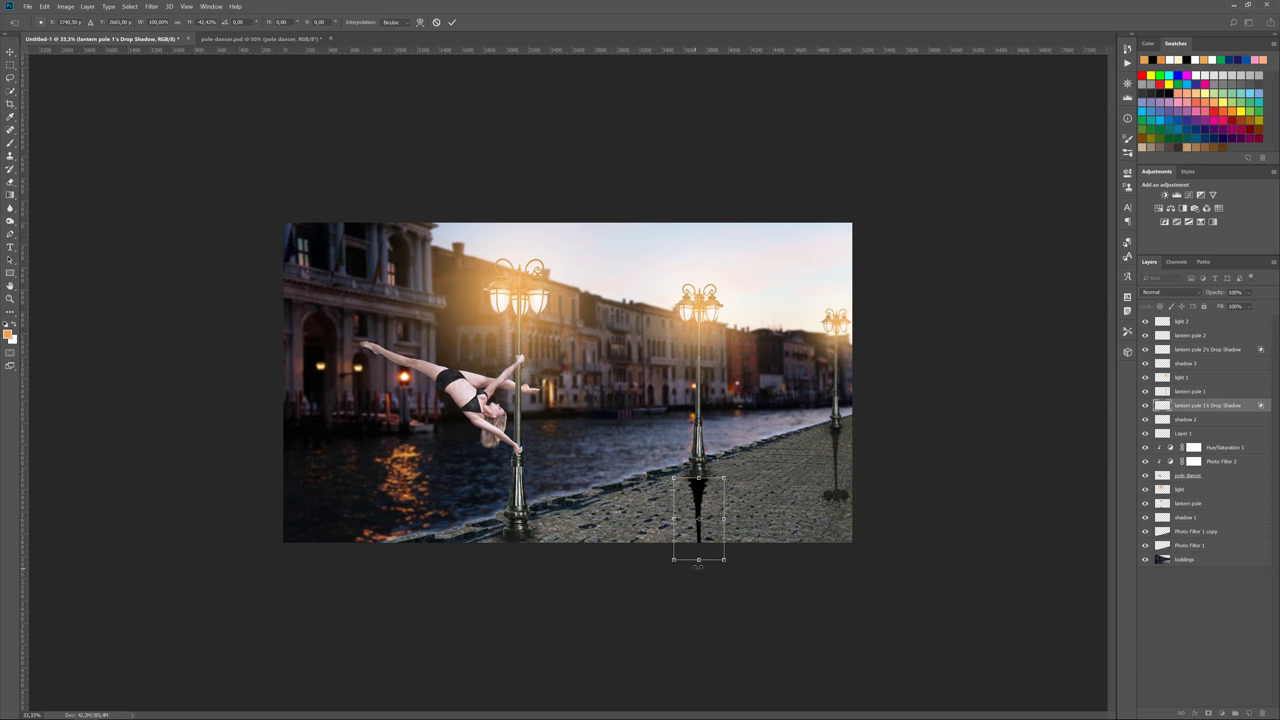
{"action": "key", "text": "Return"}
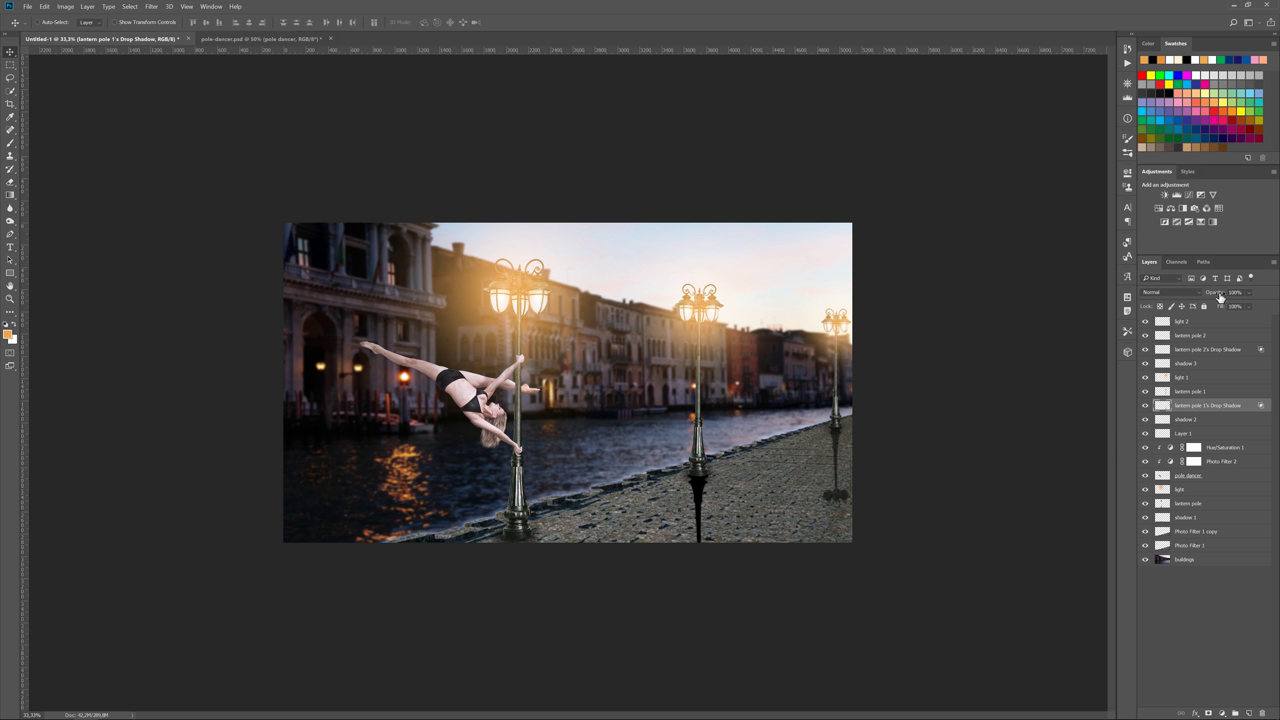
{"action": "left_click_drag", "start_coordinate": [1219, 297], "coordinate": [1197, 299]}
- Add a Drop Shadow to lantern pole and split it into its own layer
{"action": "double_click", "coordinate": [1220, 508]}
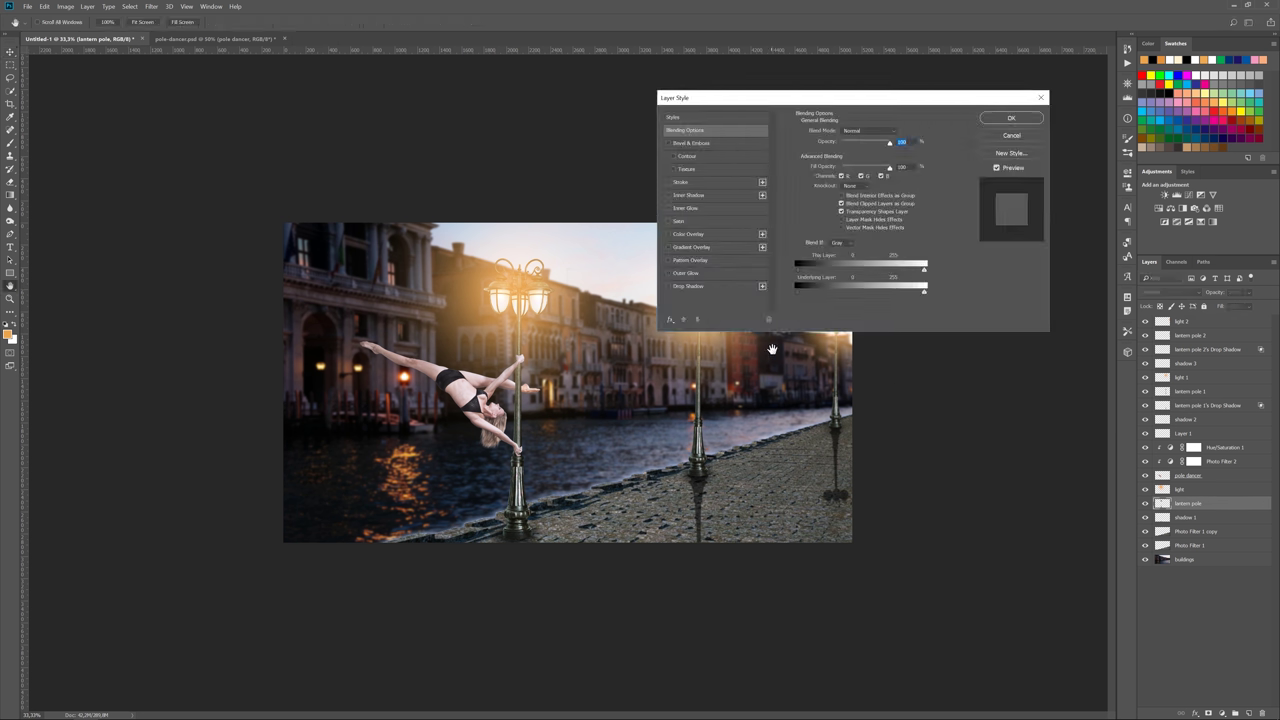
{"action": "left_click", "coordinate": [700, 283]}
{"action": "left_click", "coordinate": [1006, 116]}
{"action": "right_click", "coordinate": [1224, 514]}
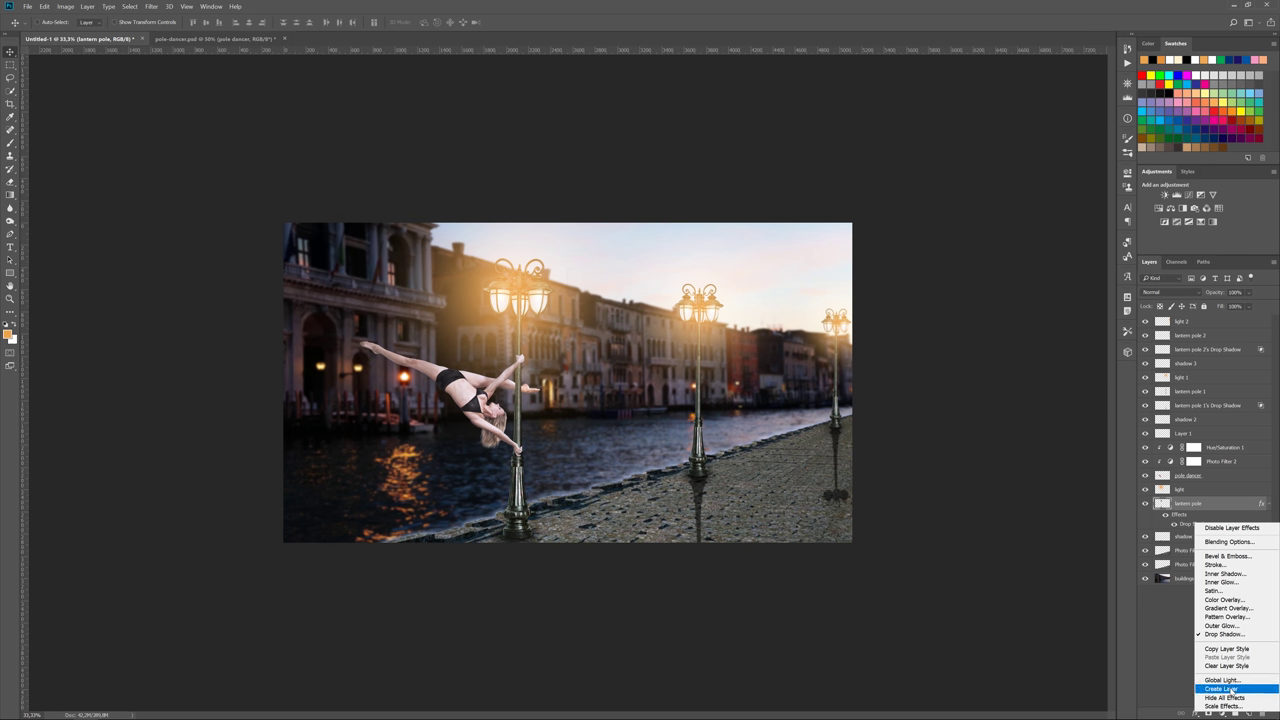
{"action": "left_click", "coordinate": [1230, 690]}
{"action": "left_click", "coordinate": [612, 288]}
- Flip the front shadow down below the lamp base and fade it to 54% opacity
{"action": "left_click", "coordinate": [1200, 517]}
{"action": "key", "text": "ctrl+t"}
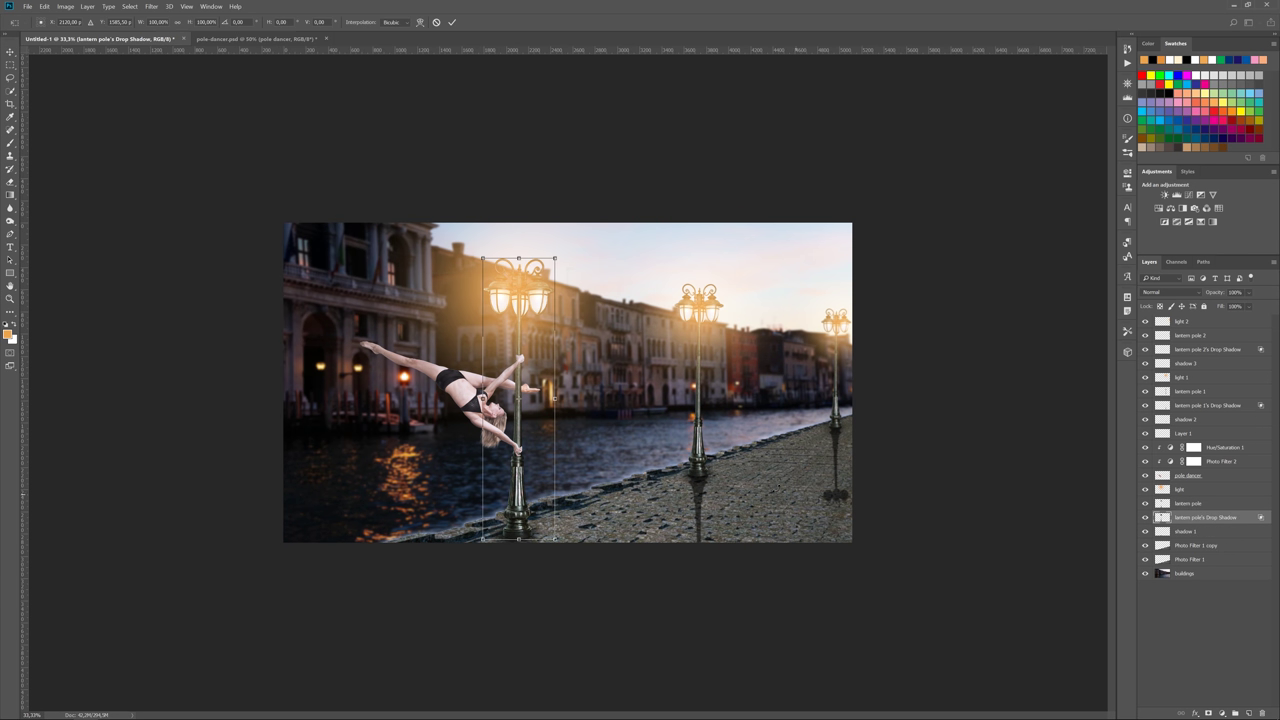
{"action": "left_click_drag", "start_coordinate": [520, 259], "coordinate": [530, 675]}
{"action": "key", "text": "Return"}
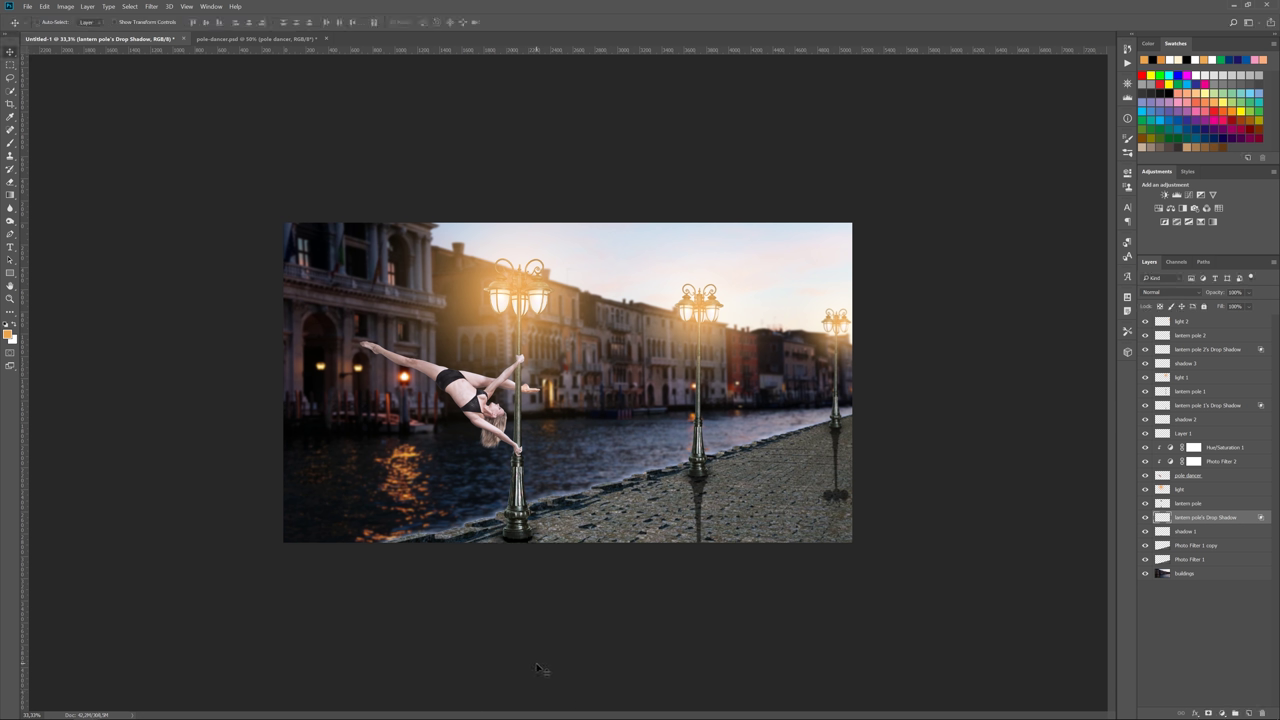
{"action": "left_click_drag", "start_coordinate": [1211, 294], "coordinate": [1186, 294]}
{"action": "key", "text": "ctrl+0"}
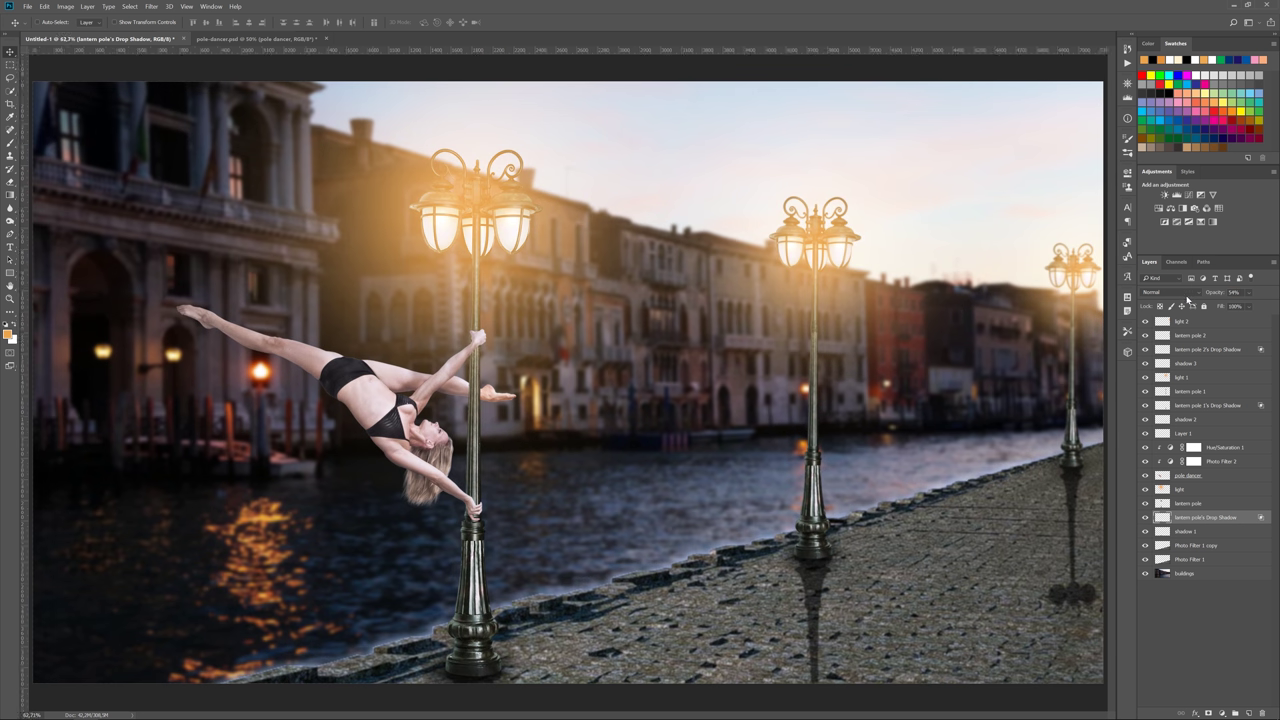
- Duplicate the light glow layer and enlarge the copy around the front lamp at full opacity
{"action": "left_click", "coordinate": [1165, 489]}
{"action": "key", "text": "ctrl+j"}
{"action": "key", "text": "ctrl+t"}
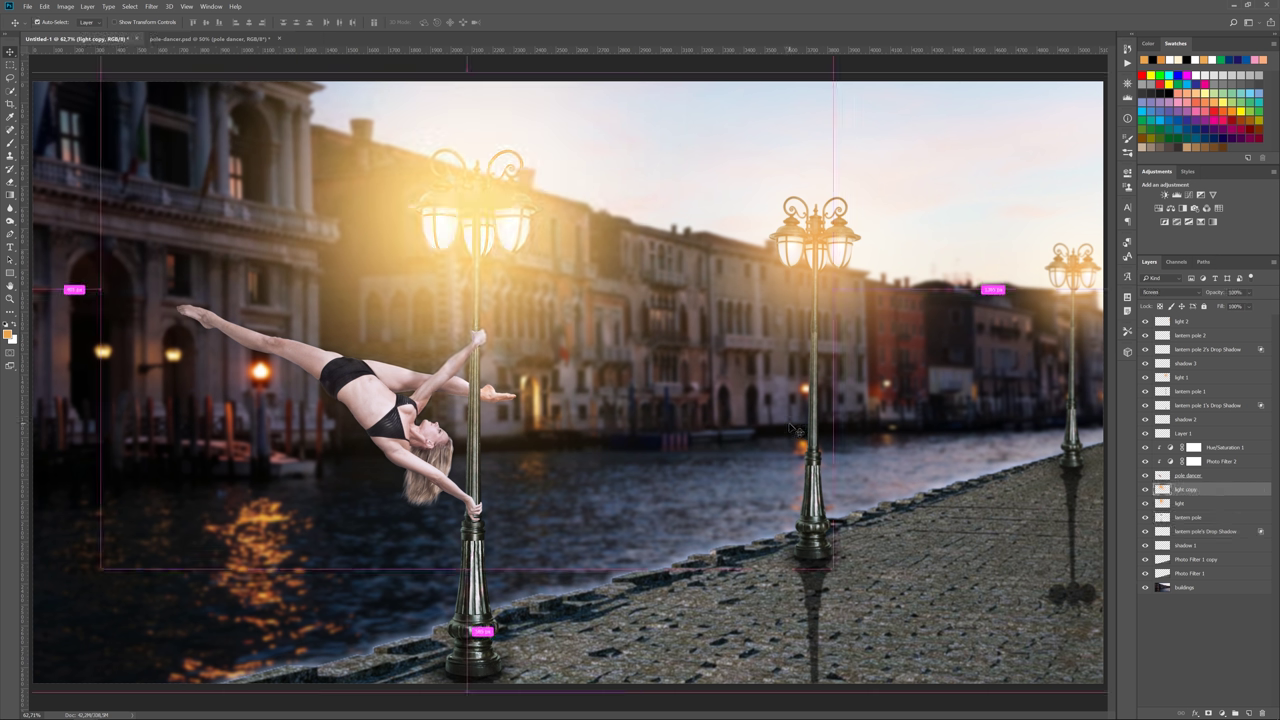
{"action": "mouse_move", "coordinate": [830, 585]}
{"action": "left_mouse_down"}
{"action": "mouse_move", "coordinate": [937, 634]}
{"action": "mouse_move", "coordinate": [771, 594]}
{"action": "left_mouse_up"}
{"action": "key", "text": "Return"}
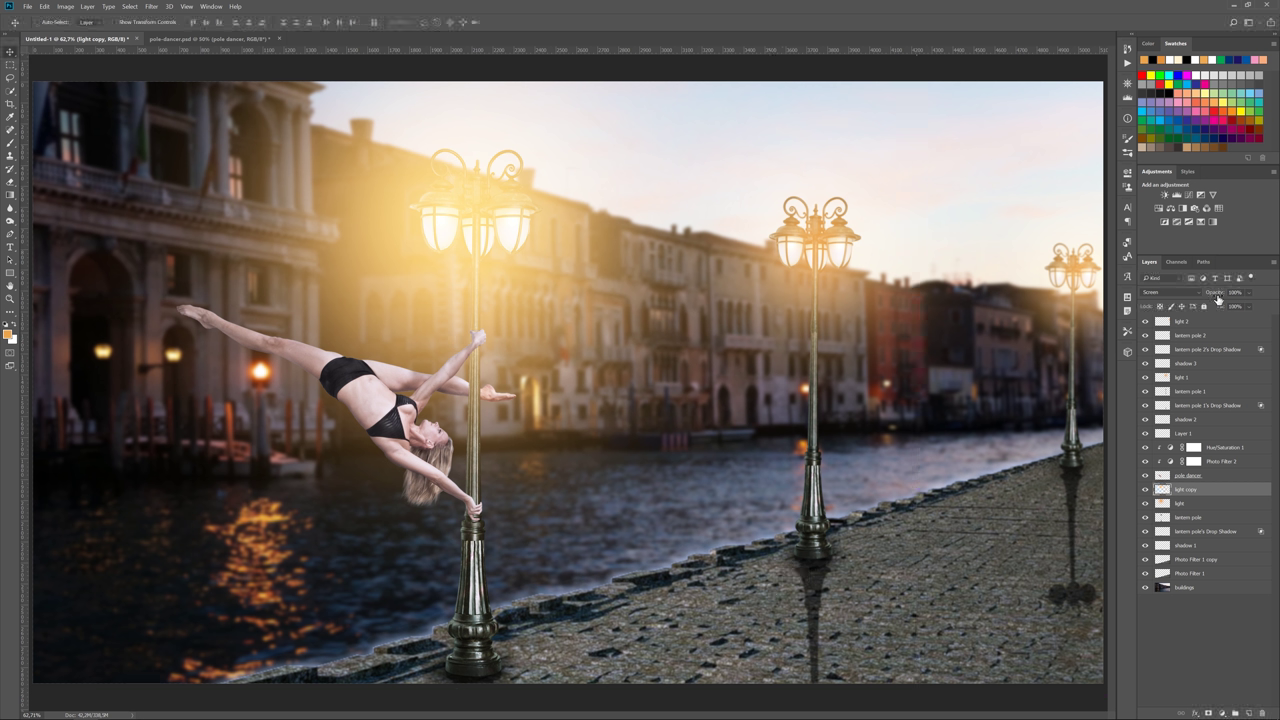
{"action": "left_click", "coordinate": [1232, 292]}
{"action": "key", "text": "Return"}
- Enlarge the light copy further and move it above Hue/Saturation 1
{"action": "key", "text": "ctrl+minus"}
{"action": "key", "text": "ctrl+t"}
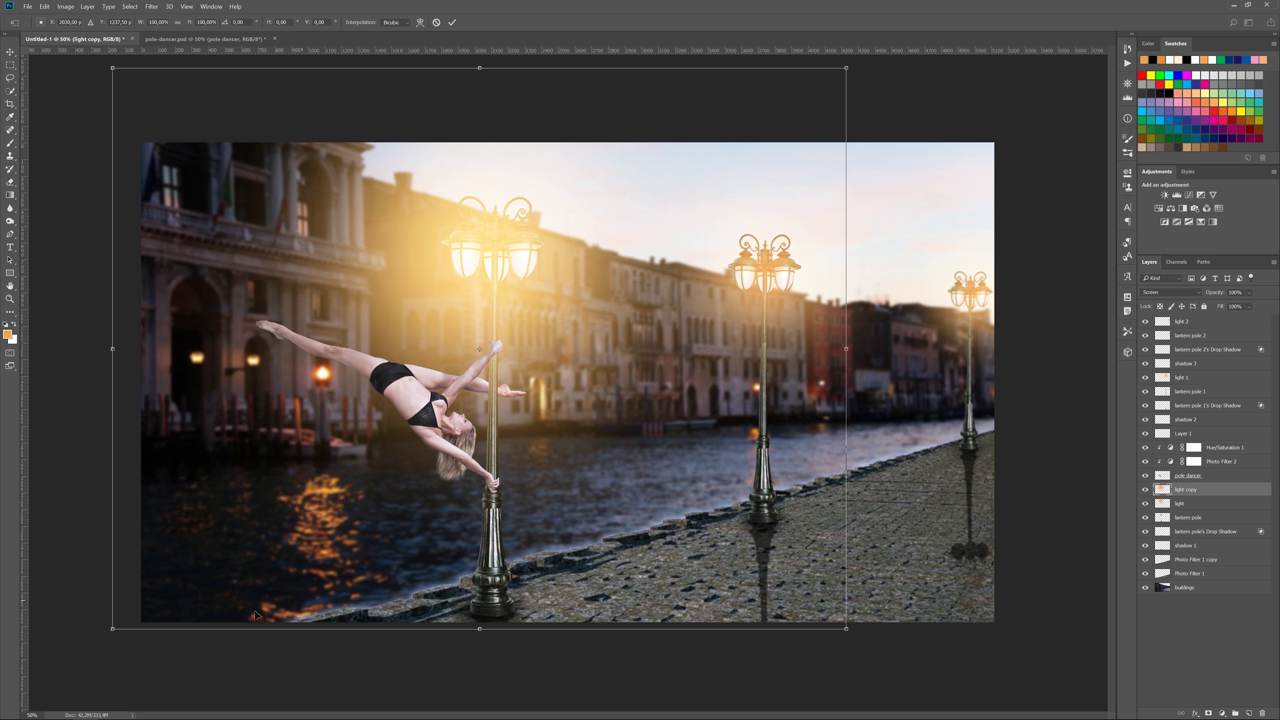
{"action": "left_click_drag", "start_coordinate": [113, 630], "coordinate": [47, 712]}
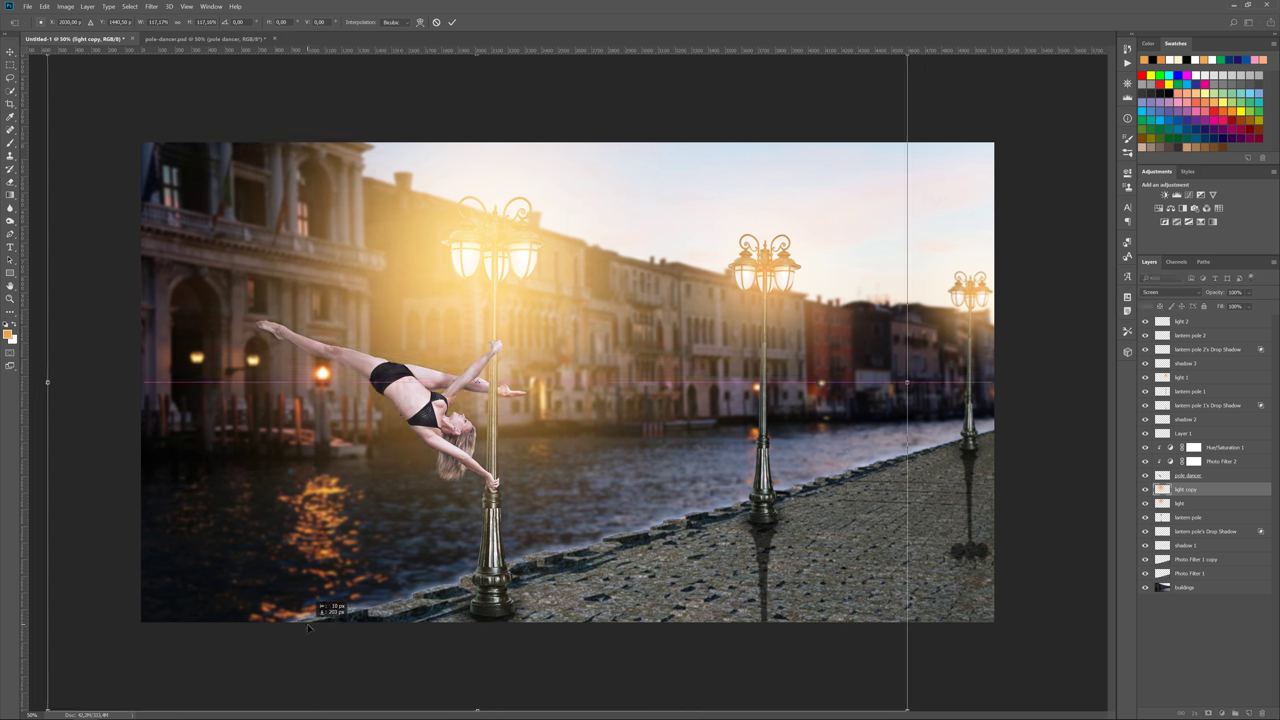
{"action": "key", "text": "Return"}
{"action": "left_click_drag", "start_coordinate": [1185, 489], "coordinate": [1185, 447]}
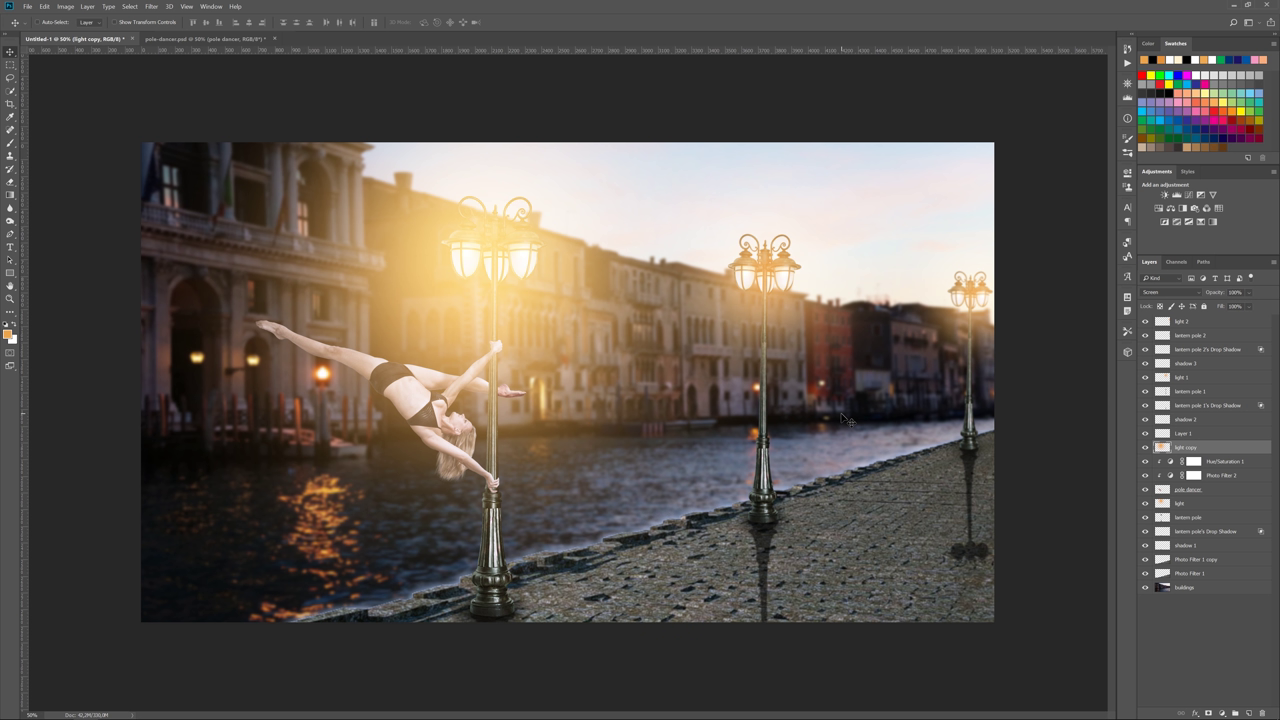
{"action": "key", "text": "ctrl+plus"}
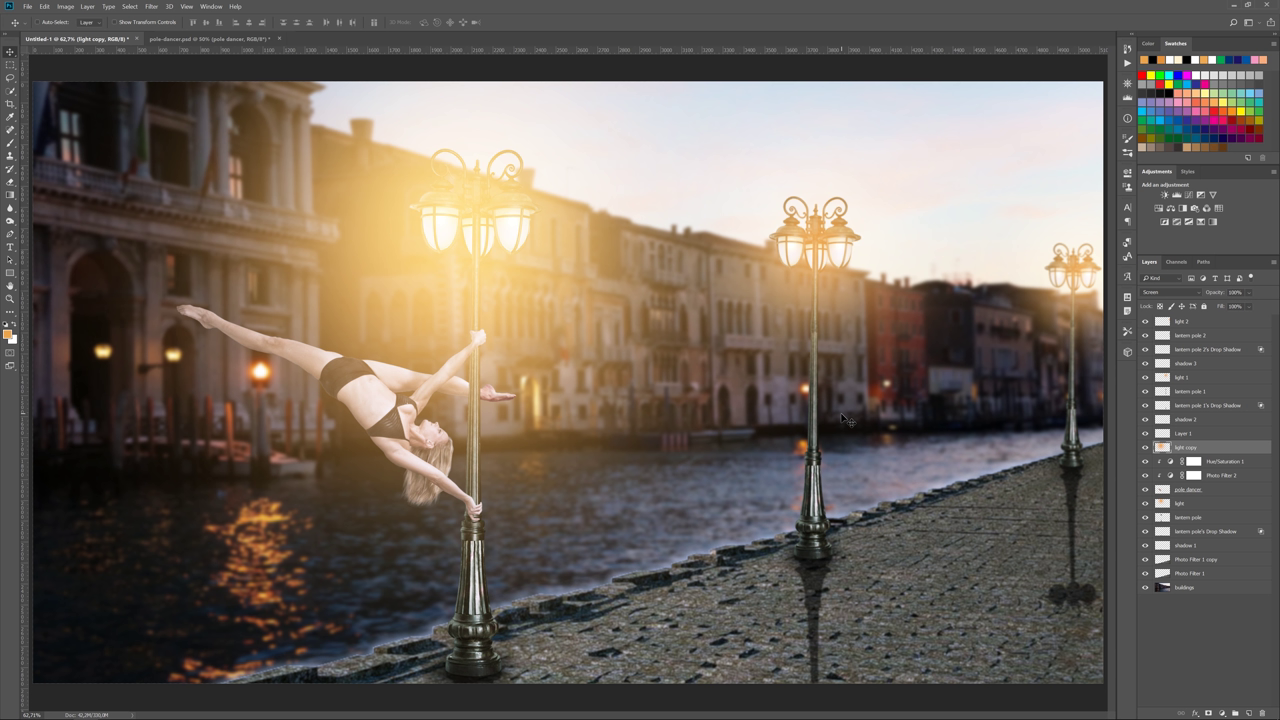
- On Photo Filter 1 copy, dodge the quay edge along the water at 20% exposure
{"action": "left_click", "coordinate": [1160, 561]}
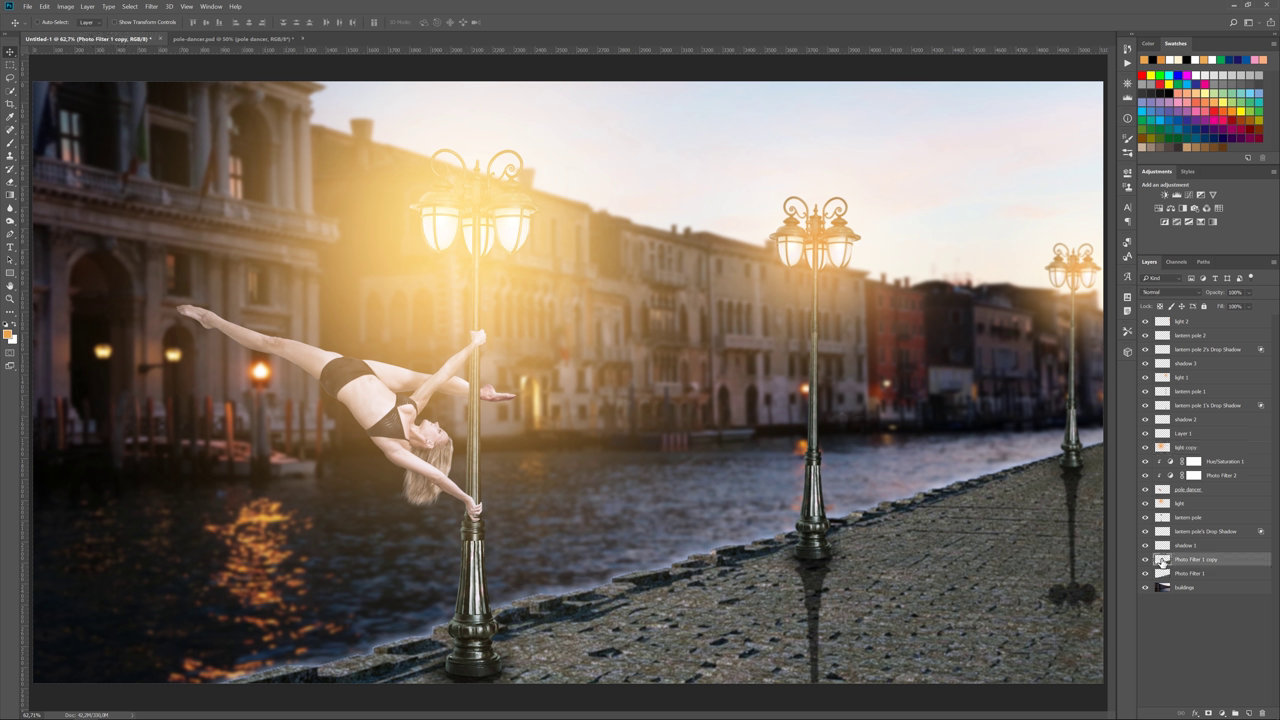
{"action": "left_click", "coordinate": [10, 221]}
{"action": "left_click_drag", "start_coordinate": [166, 23], "coordinate": [178, 23]}
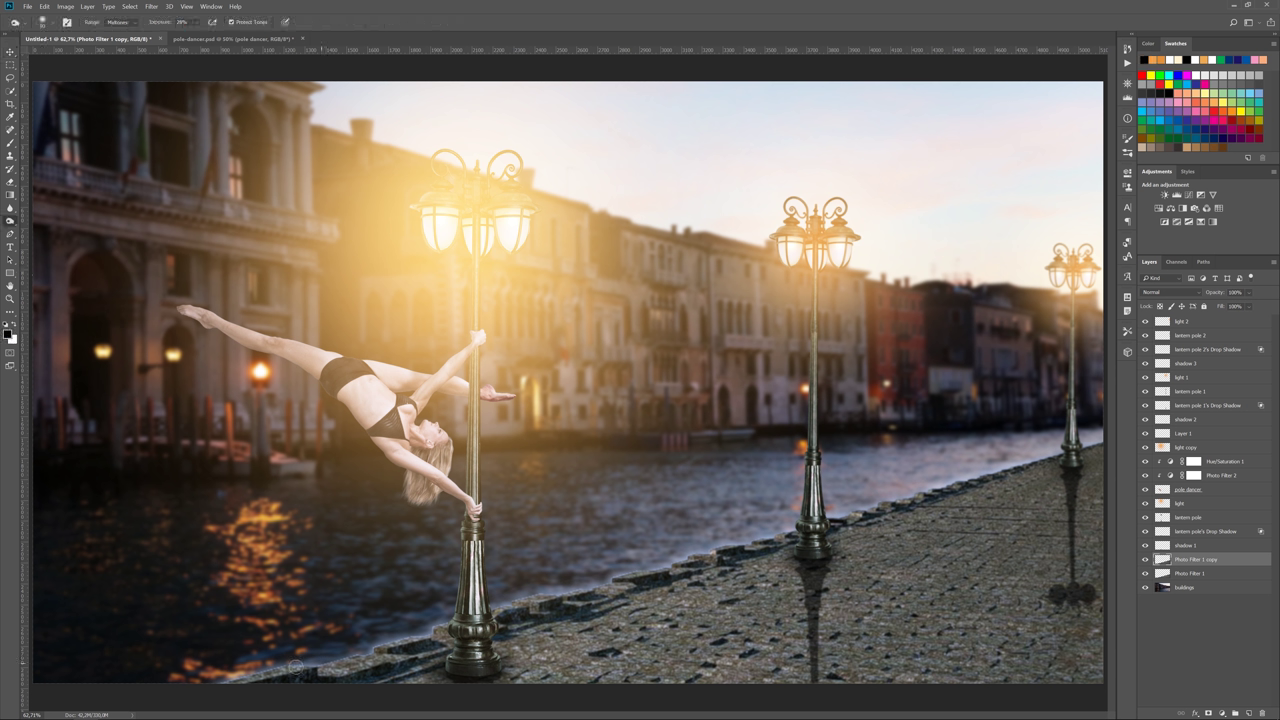
{"action": "left_click_drag", "start_coordinate": [324, 650], "coordinate": [480, 555]}
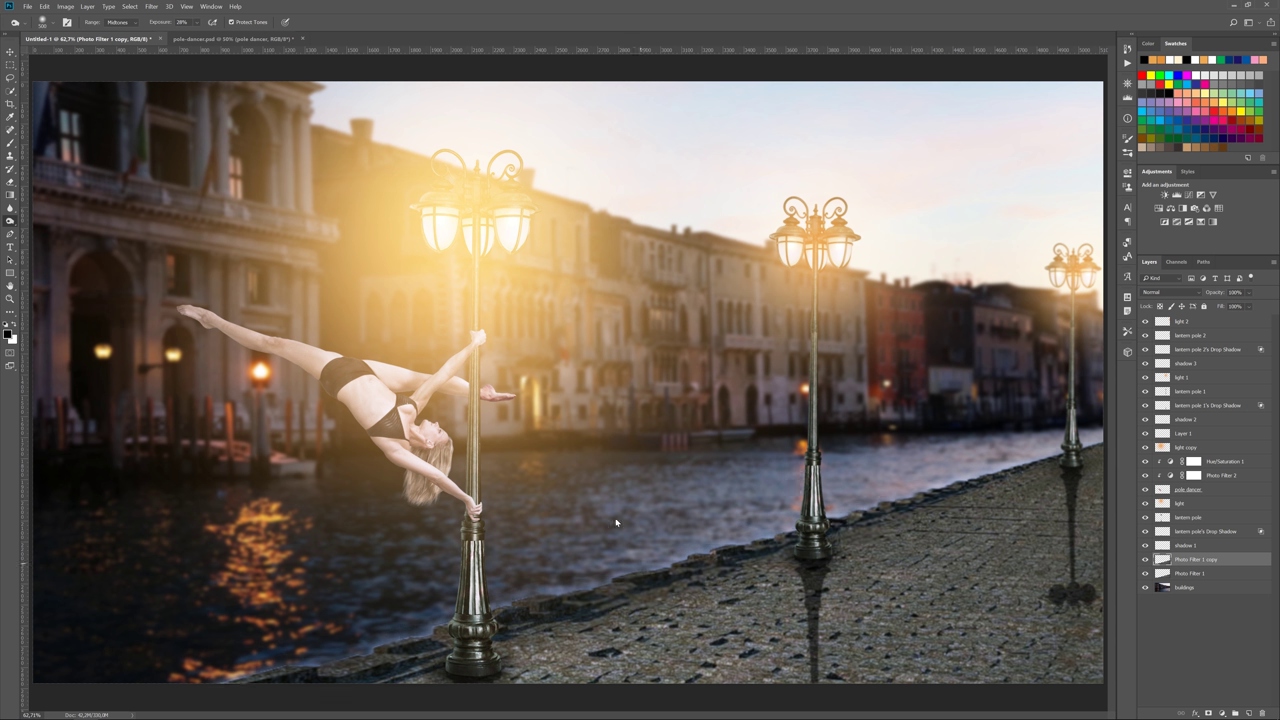
- Switch to the Move tool and select all layers from light 2 down to buildings
{"action": "key", "text": "v"}
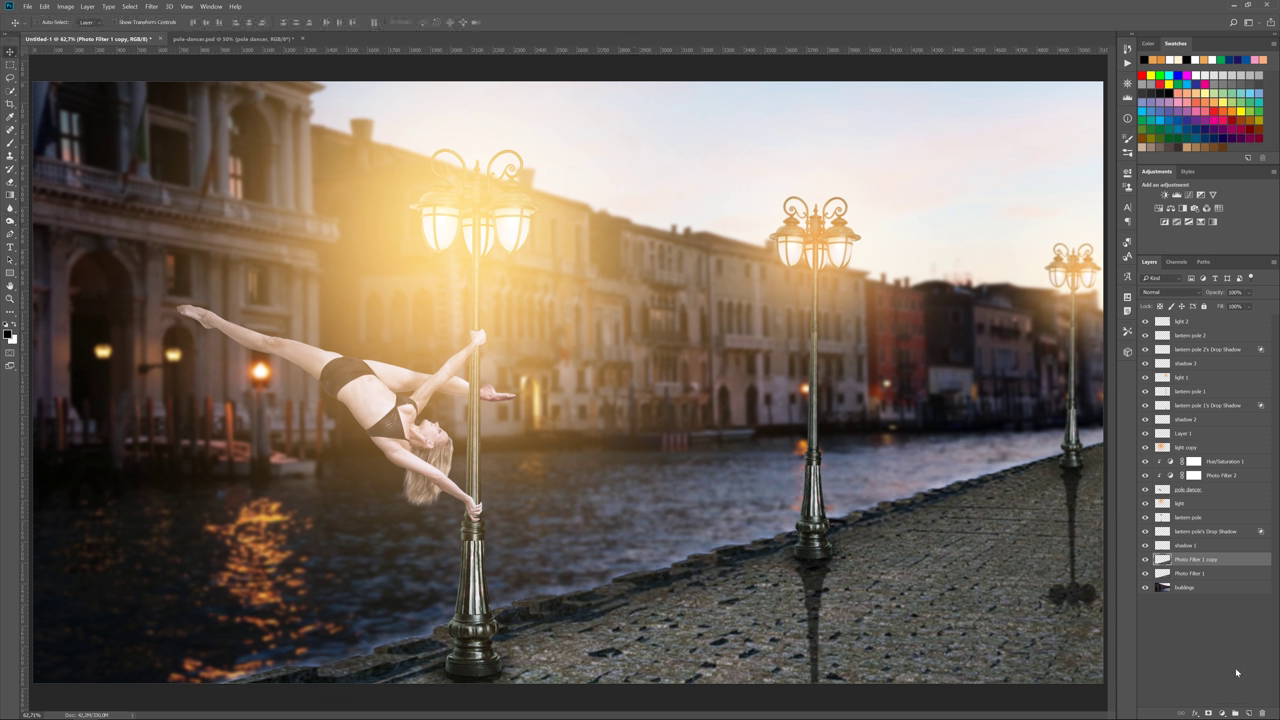
{"action": "key", "text": "alt+period"}
{"action": "left_click", "coordinate": [1231, 590], "text": "shift"}
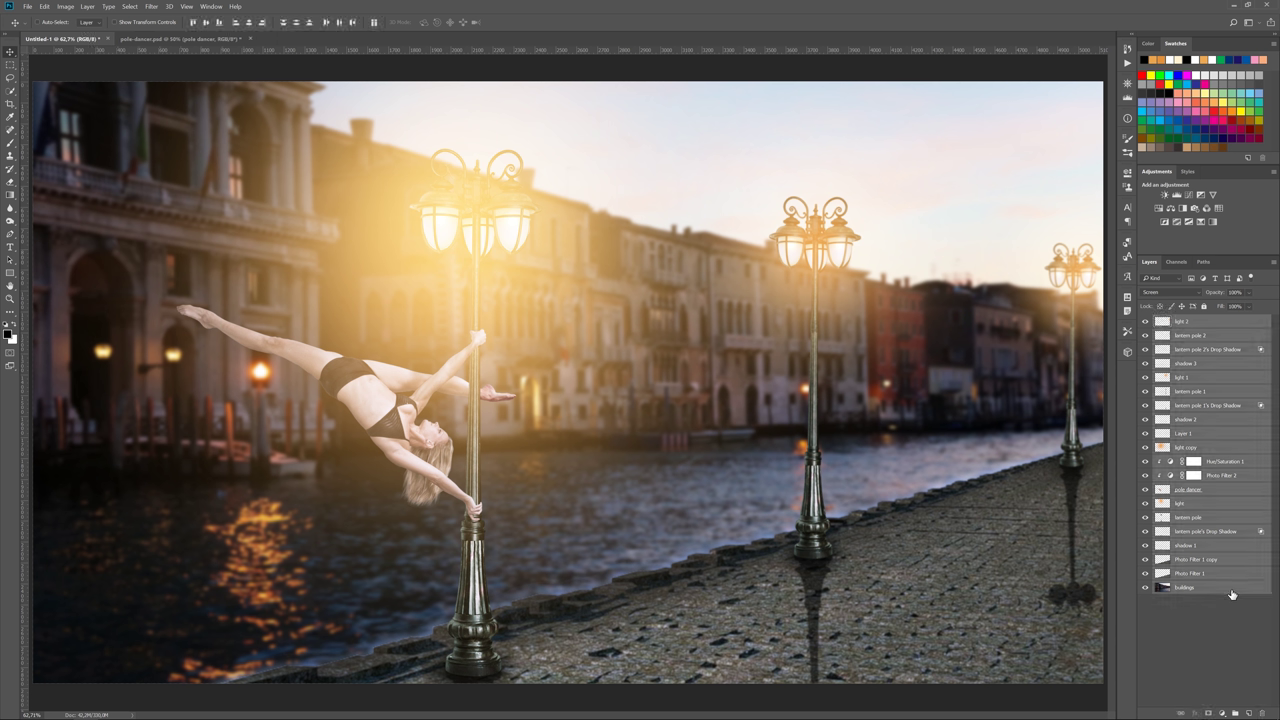
- Group the selected layers and stamp the visible composite into a new merged layer
{"action": "key", "text": "ctrl+g"}
{"action": "key", "text": "ctrl+alt+shift+e"}
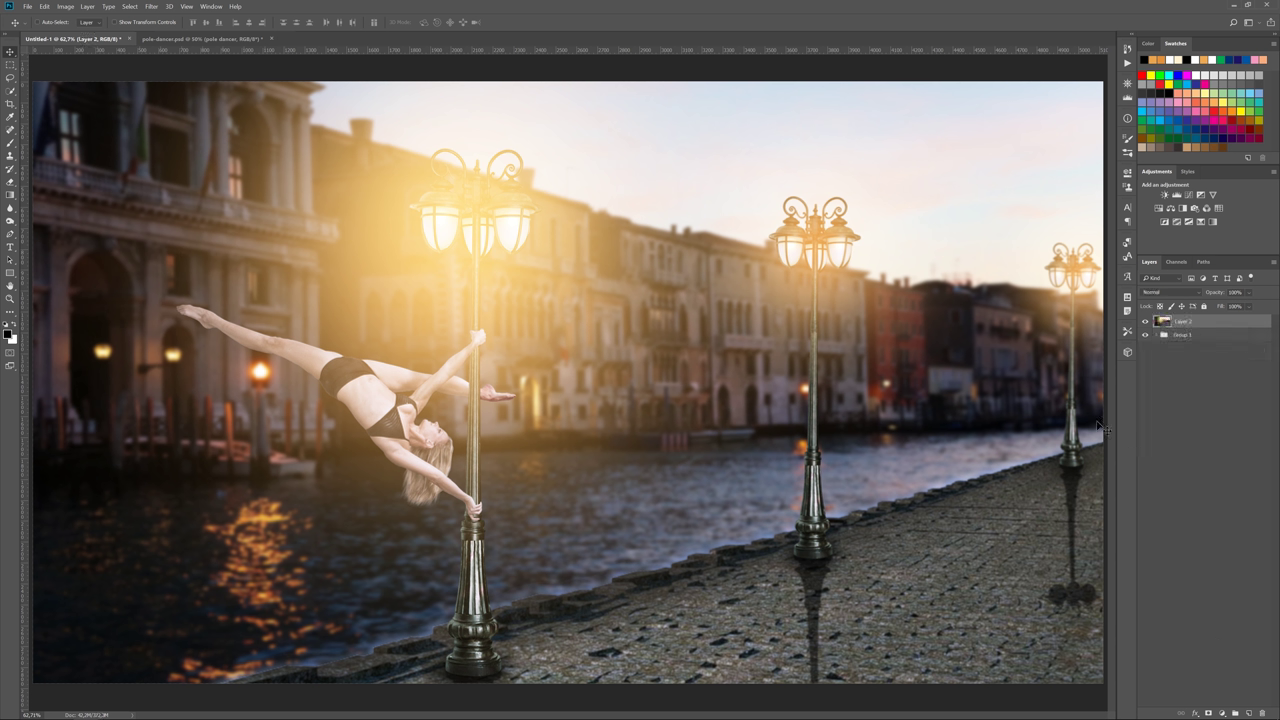
{"action": "left_click", "coordinate": [151, 6]}
{"action": "left_click", "coordinate": [211, 60]}
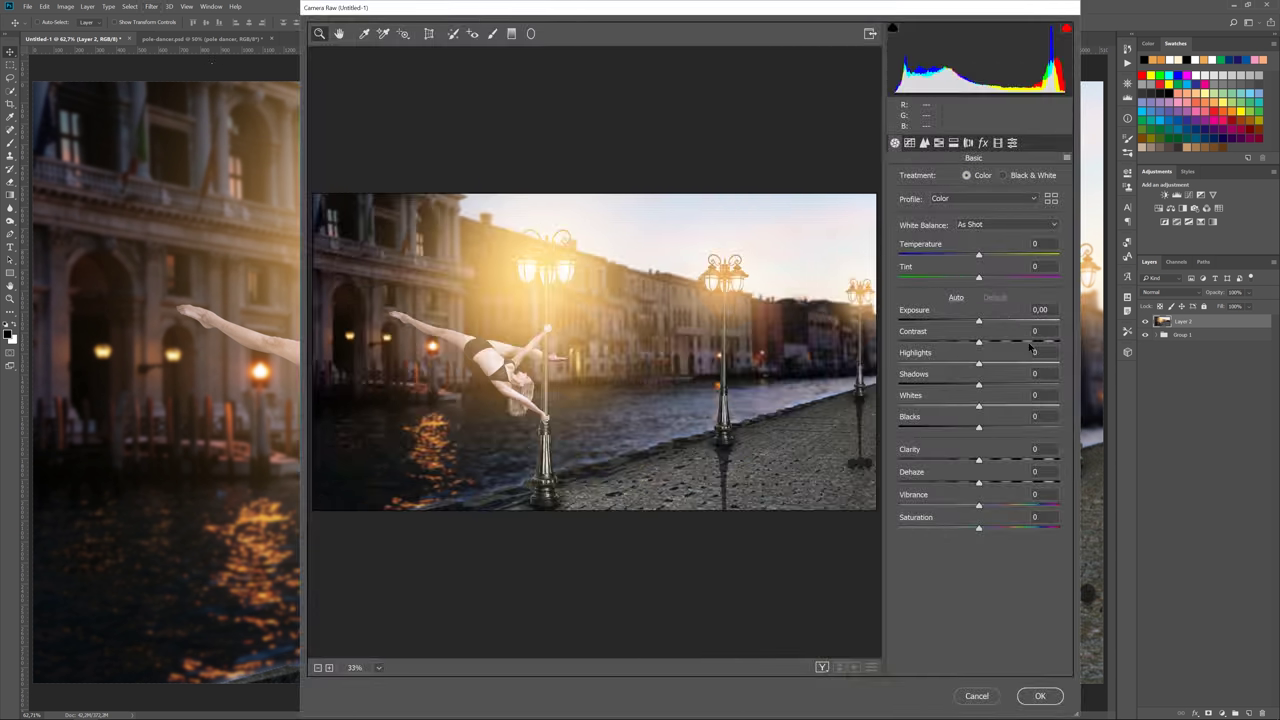
- Set Camera Raw Contrast +50, Vibrance -25, Clarity +16, Highlights -19, Dehaze -6, lens vignetting -55
{"action": "left_click_drag", "start_coordinate": [978, 341], "coordinate": [1018, 341]}
{"action": "left_click_drag", "start_coordinate": [978, 505], "coordinate": [958, 514]}
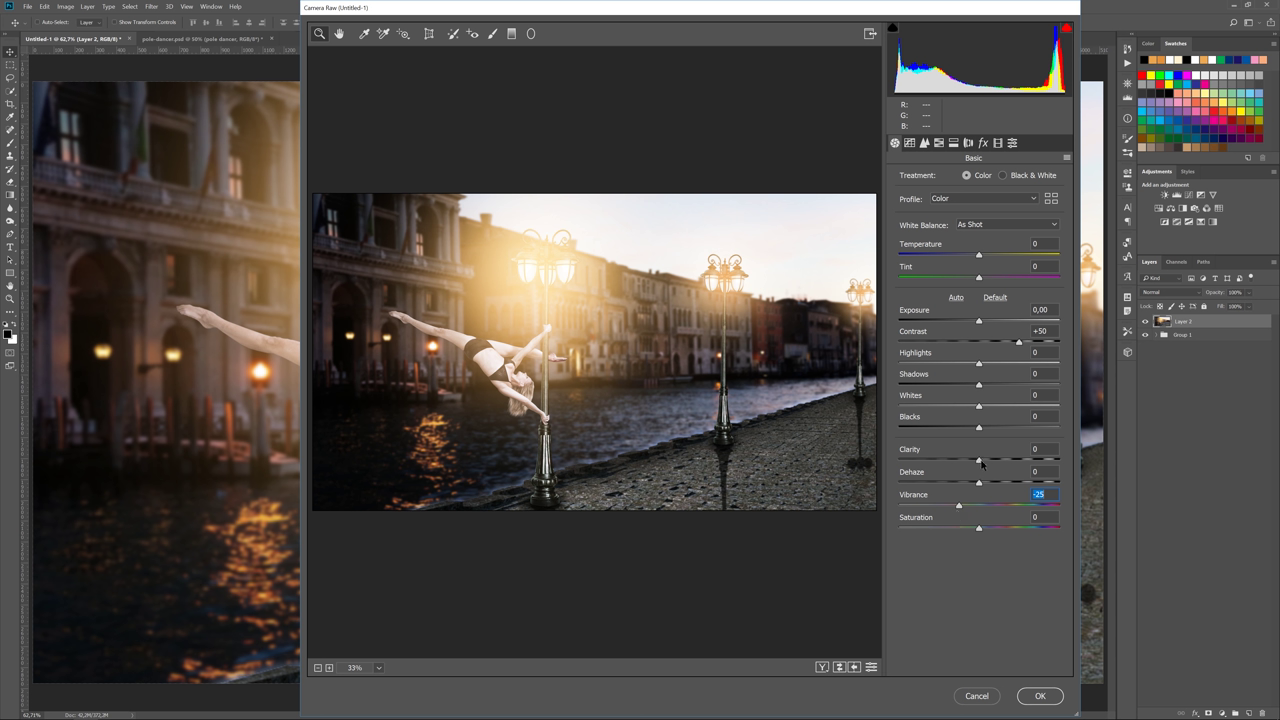
{"action": "left_click_drag", "start_coordinate": [979, 462], "coordinate": [991, 466]}
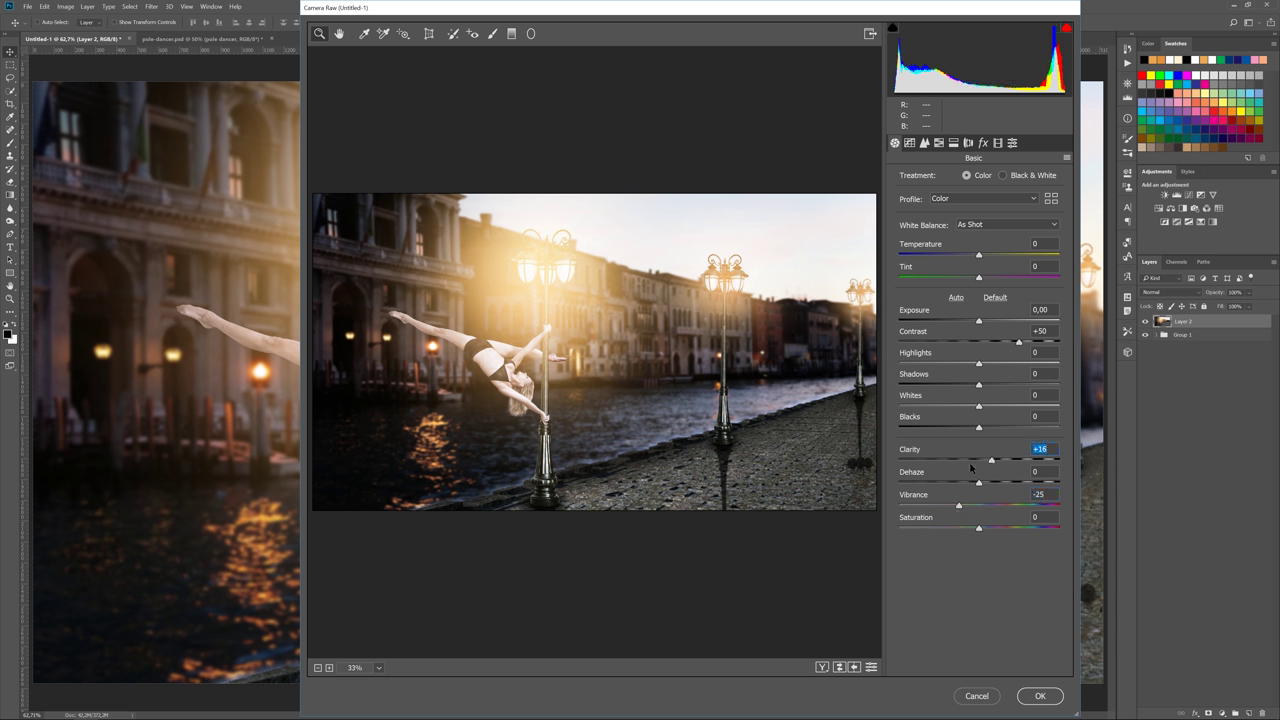
{"action": "left_click_drag", "start_coordinate": [978, 363], "coordinate": [965, 366]}
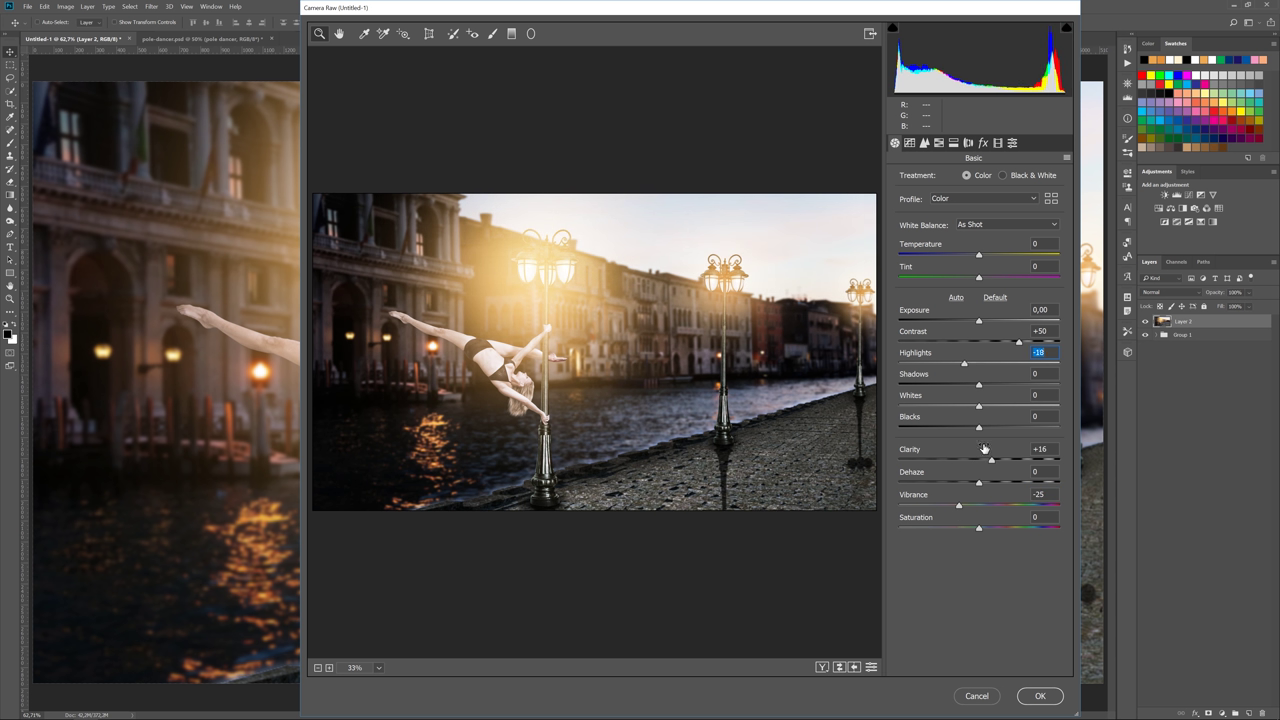
{"action": "left_click_drag", "start_coordinate": [981, 486], "coordinate": [975, 487]}
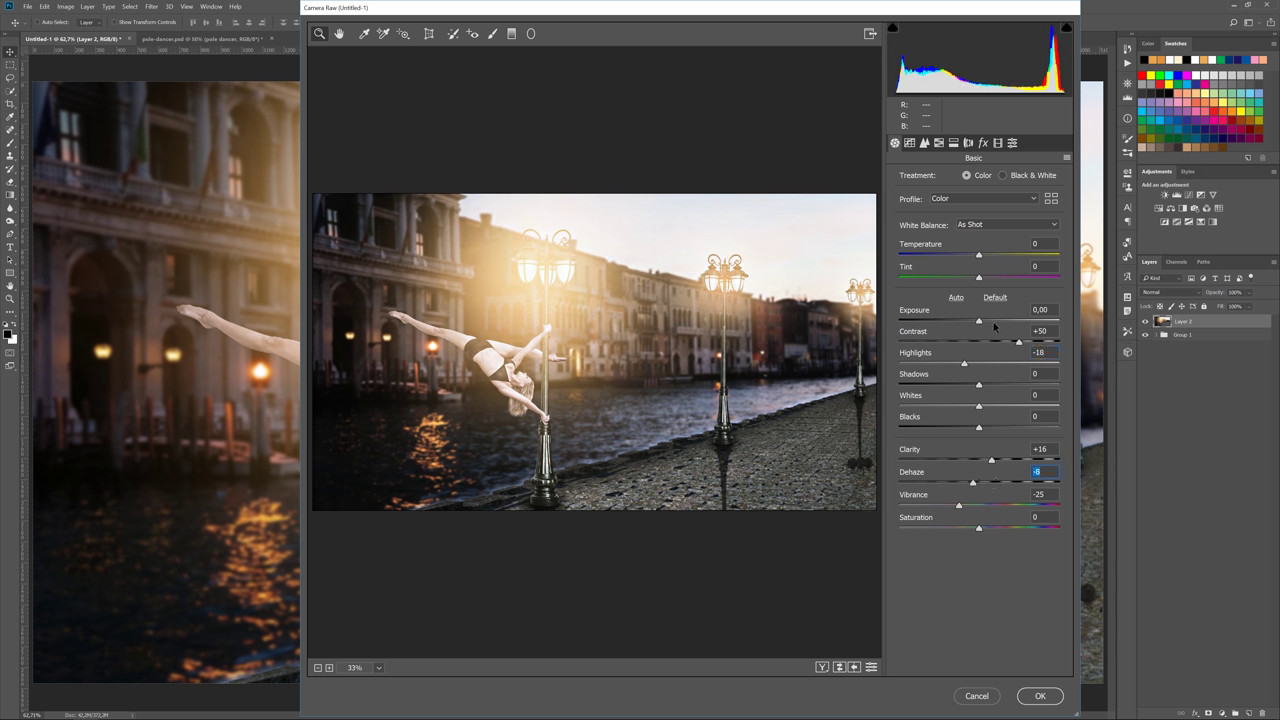
{"action": "left_click", "coordinate": [968, 143]}
{"action": "left_click_drag", "start_coordinate": [979, 401], "coordinate": [935, 401]}
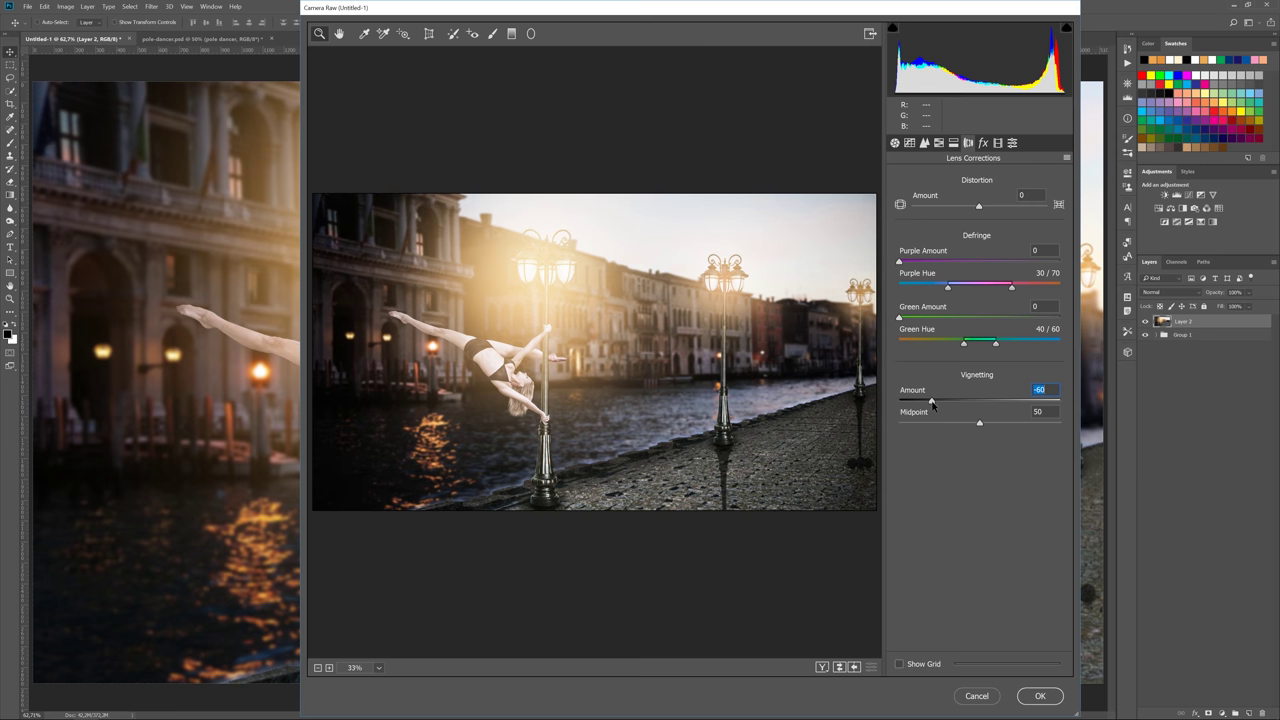
- Add post-crop vignetting of -24 and film grain of 30 in Camera Raw Effects
{"action": "left_click", "coordinate": [982, 143]}
{"action": "left_click_drag", "start_coordinate": [979, 322], "coordinate": [962, 330]}
{"action": "left_click", "coordinate": [947, 203]}
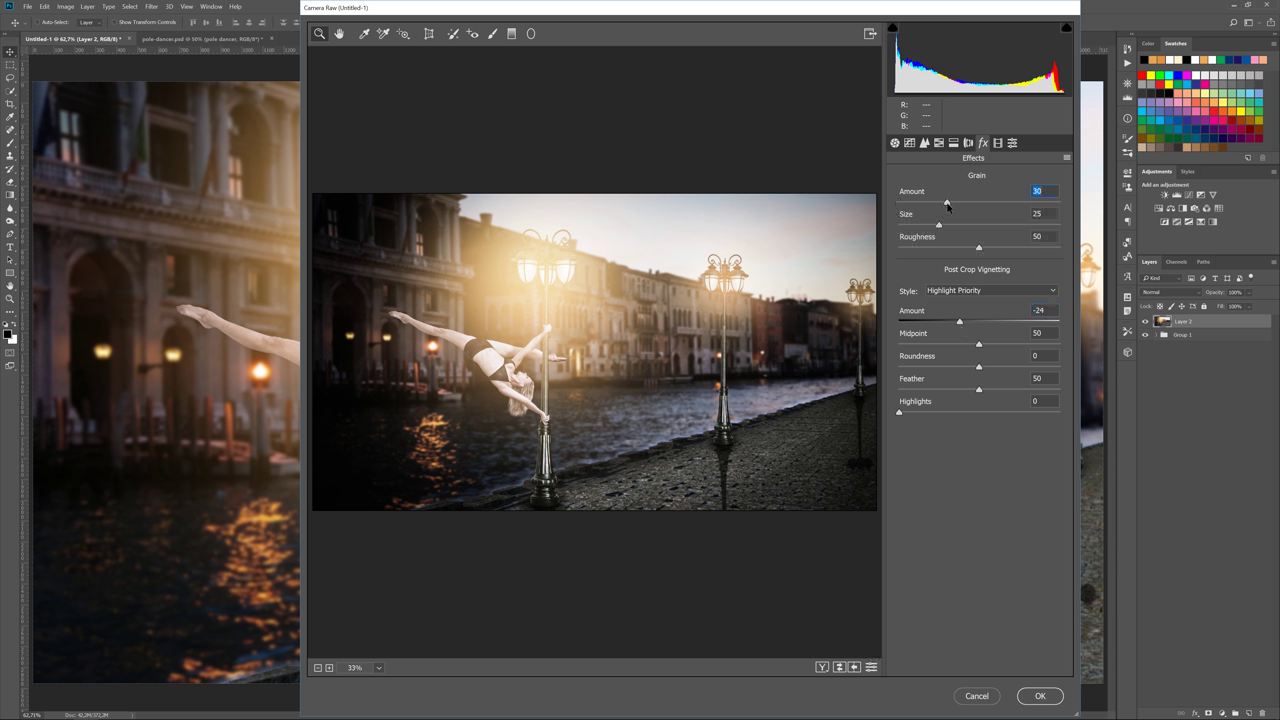
- Shape a point tone curve: lift the black point, add shadow and highlight points, lower the top
{"action": "left_click", "coordinate": [909, 143]}
{"action": "mouse_move", "coordinate": [895, 410]}
{"action": "left_mouse_down"}
{"action": "mouse_move", "coordinate": [889, 397]}
{"action": "mouse_move", "coordinate": [915, 391]}
{"action": "left_mouse_up"}
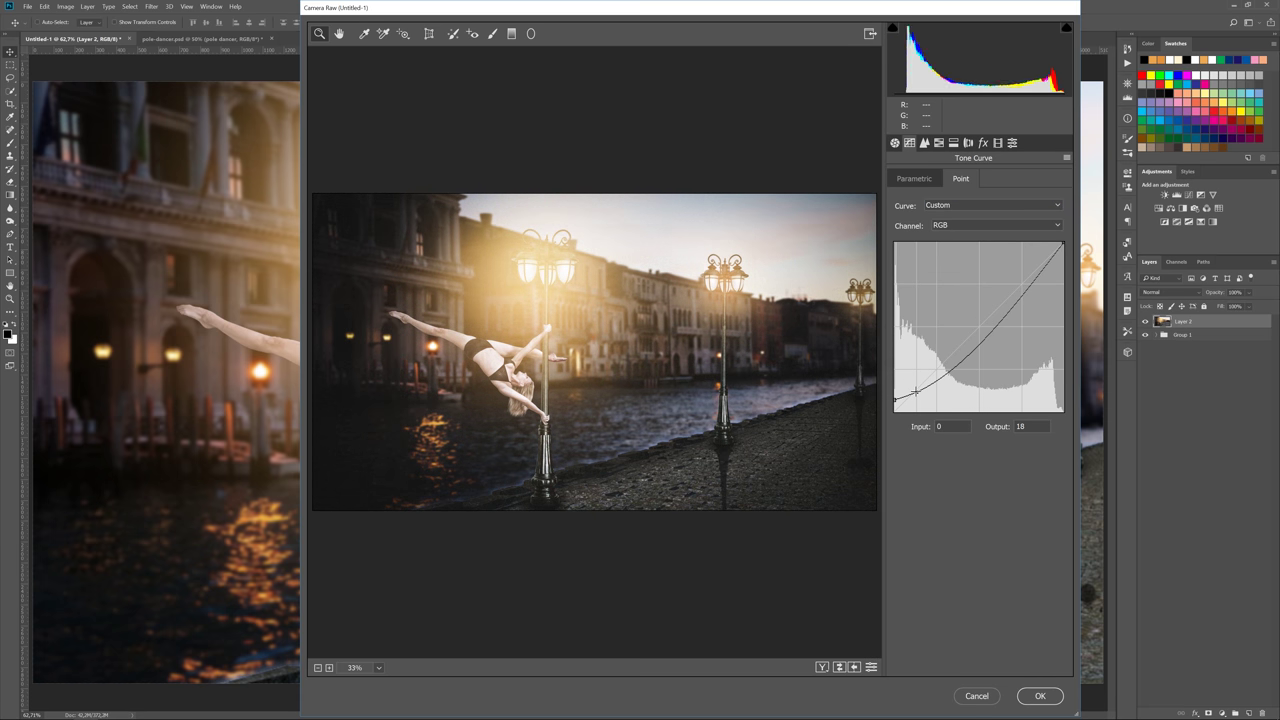
{"action": "left_click", "coordinate": [915, 392]}
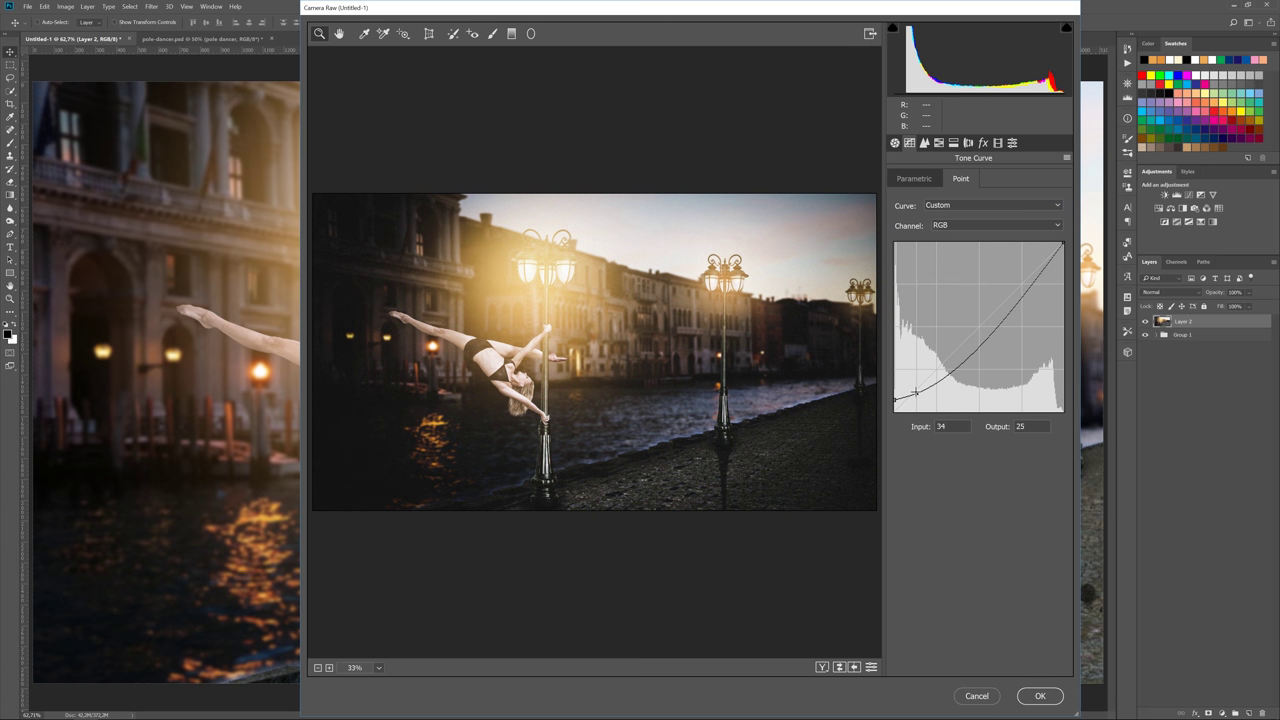
{"action": "left_click_drag", "start_coordinate": [915, 392], "coordinate": [916, 391]}
{"action": "left_click_drag", "start_coordinate": [1062, 242], "coordinate": [1062, 258]}
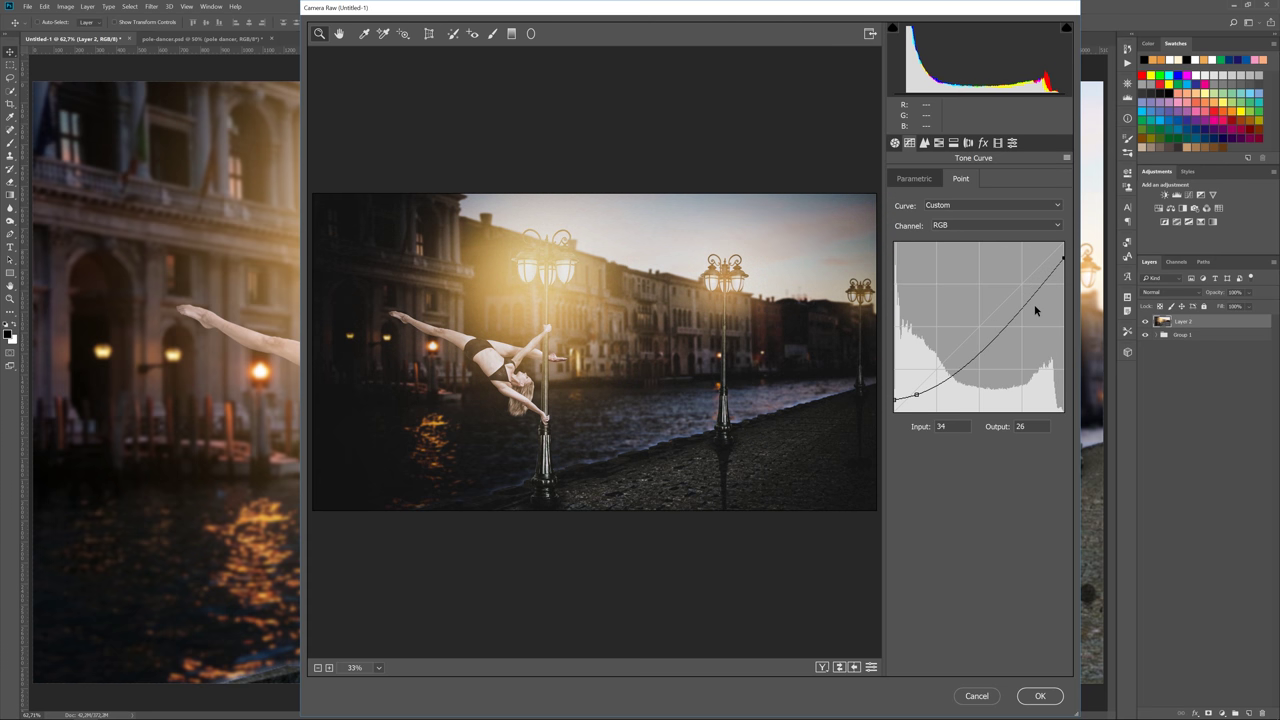
{"action": "left_click_drag", "start_coordinate": [1020, 300], "coordinate": [1020, 289]}
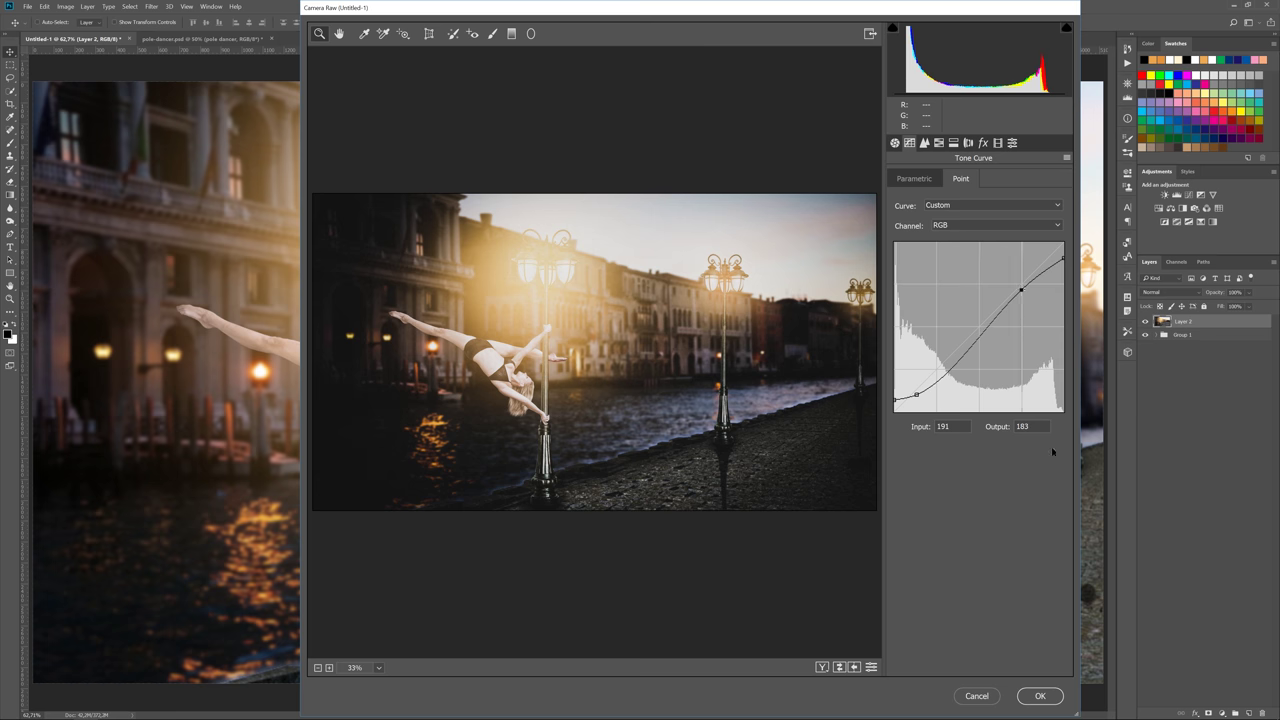
- Confirm the Camera Raw filter to bake the grade into merged Layer 2
{"action": "left_click", "coordinate": [1058, 693]}
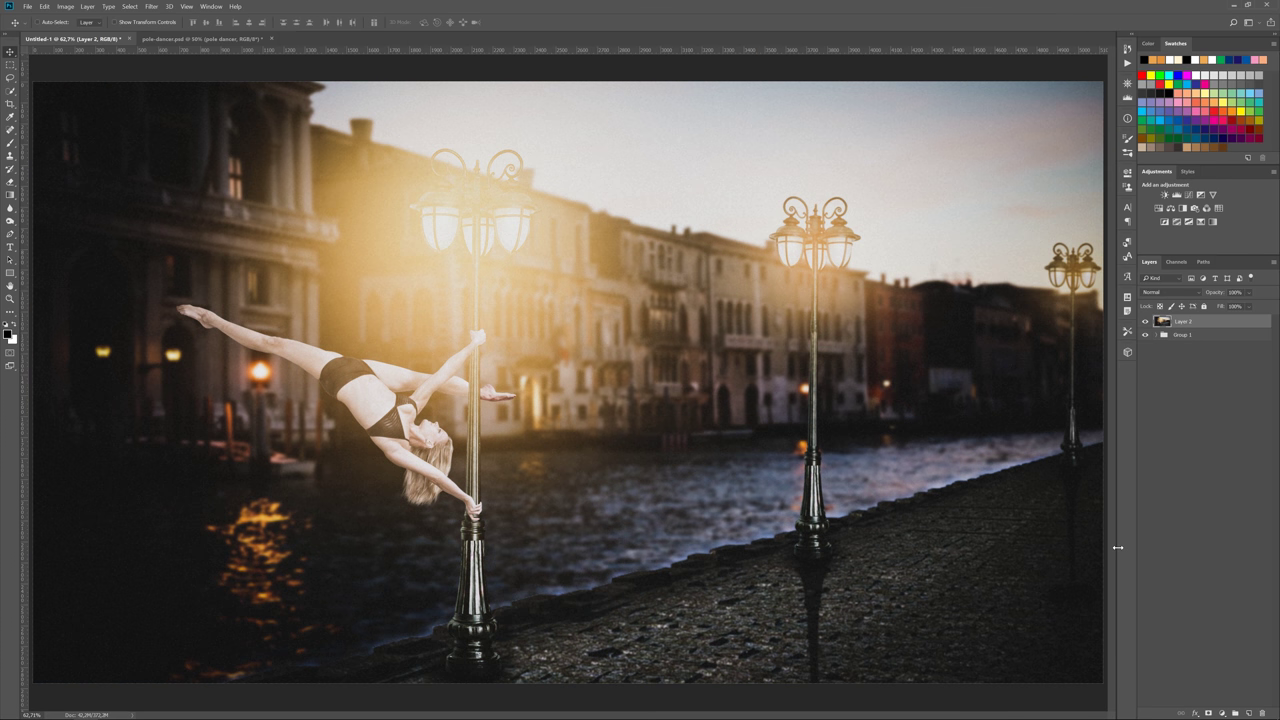